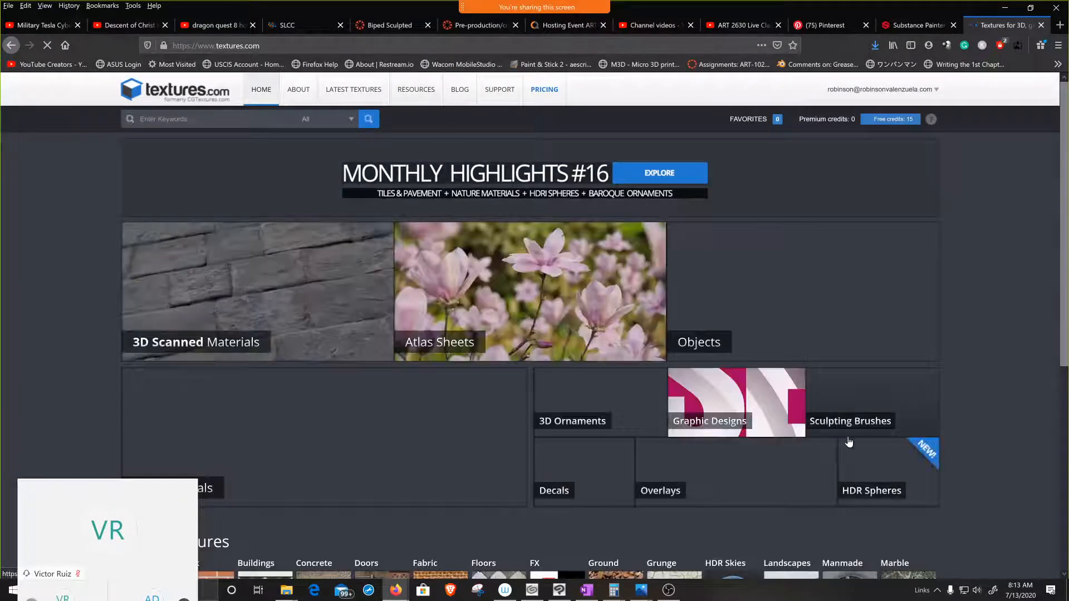
Step: Open the PBR Materials category on textures.com and look over the newly released materials
scroll(267, 423, "down", 2)
scroll(273, 455, "down", 1)
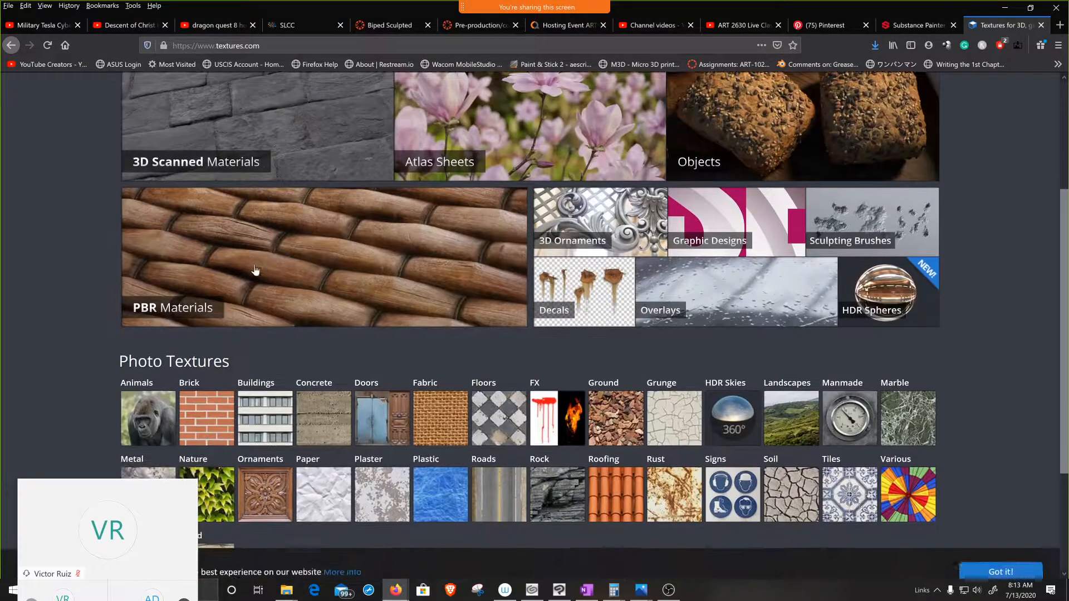
left_click(257, 268)
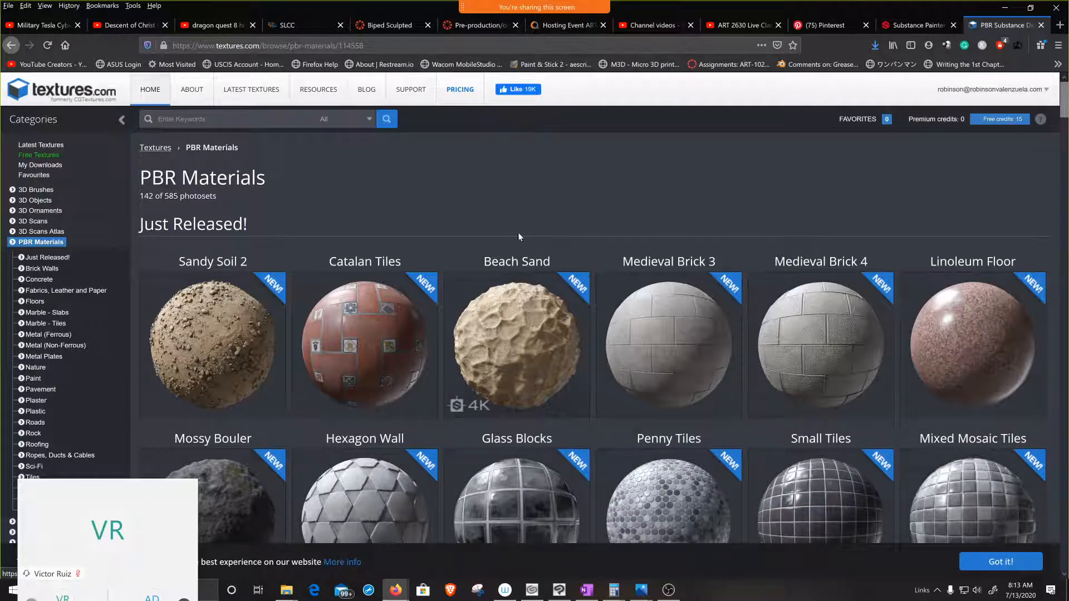
scroll(411, 197, "down", 1)
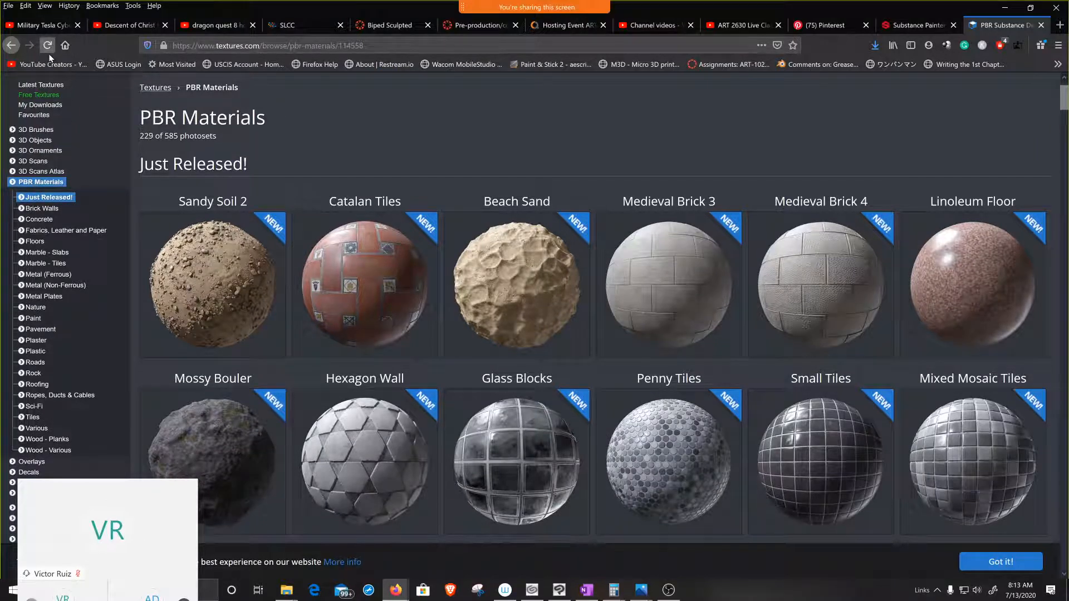
Step: Return to the textures.com homepage and open the Floors subcategory of the Concrete photo textures
left_click(11, 45)
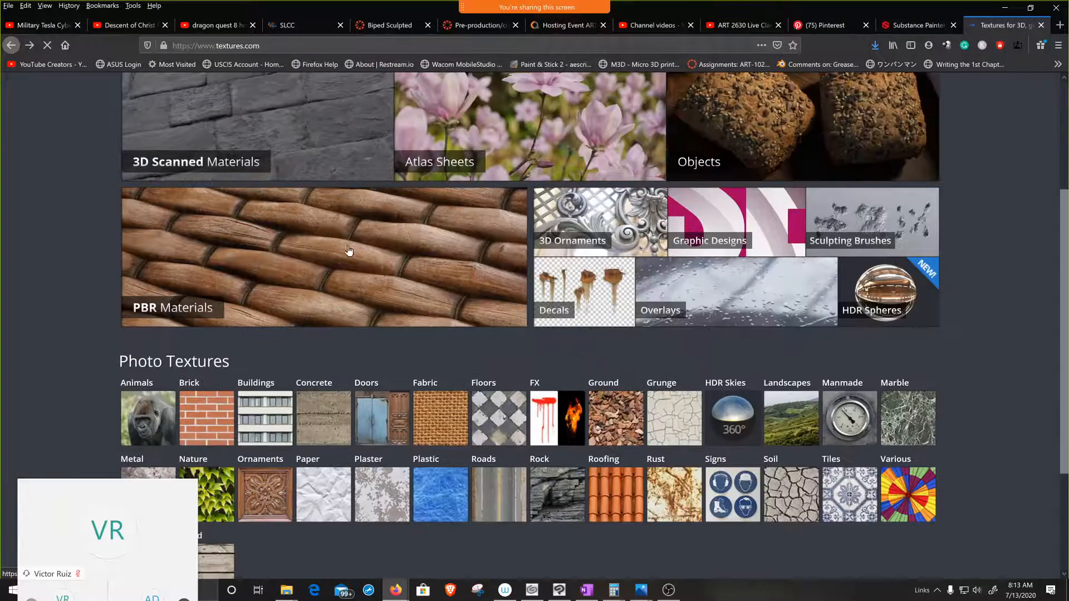
scroll(314, 409, "down", 1)
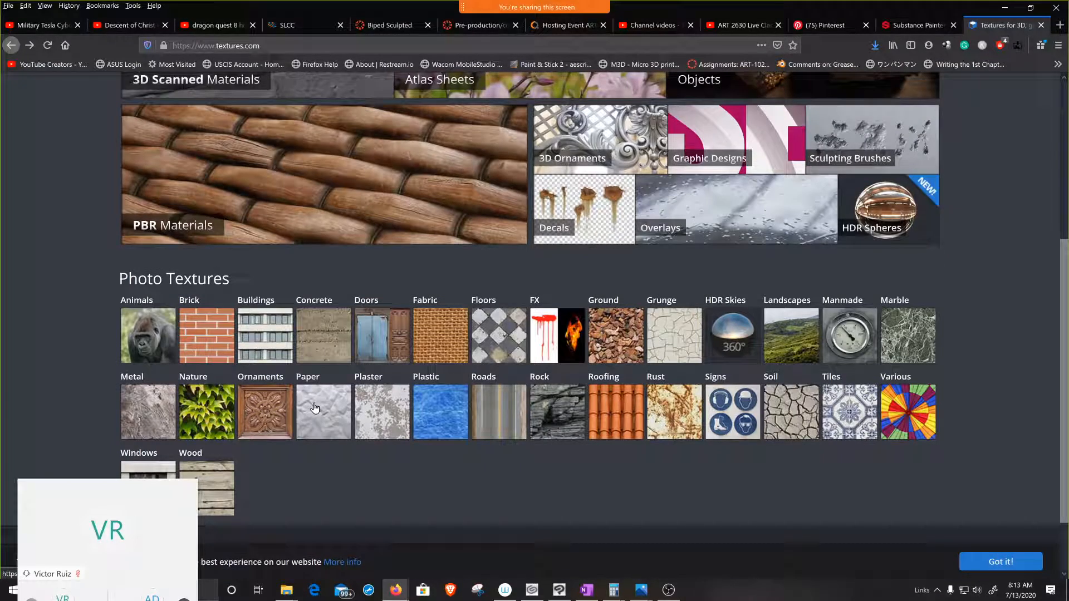
left_click(321, 341)
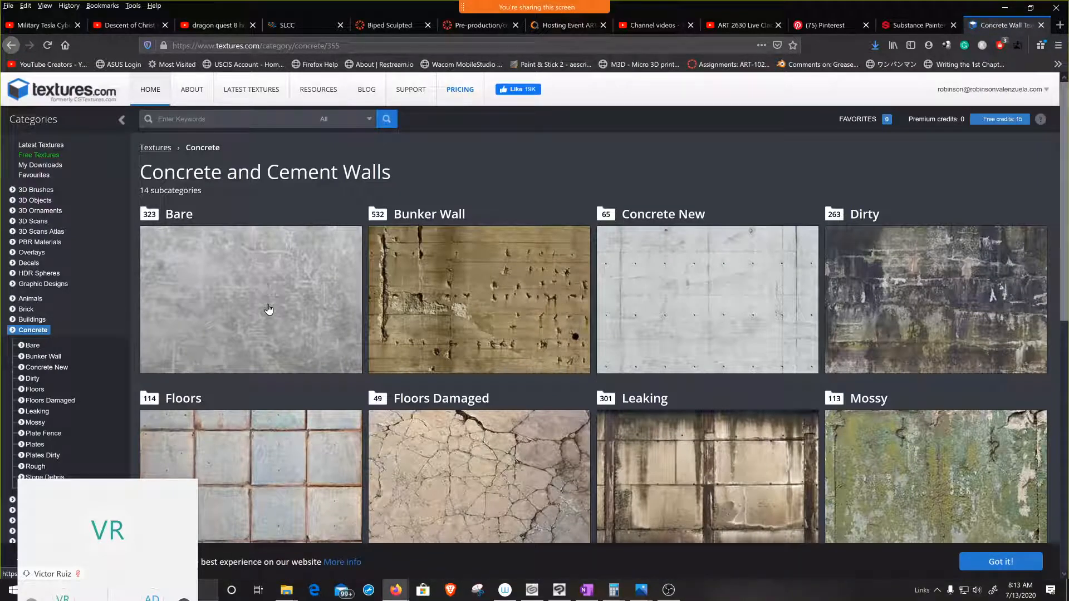
scroll(459, 312, "down", 3)
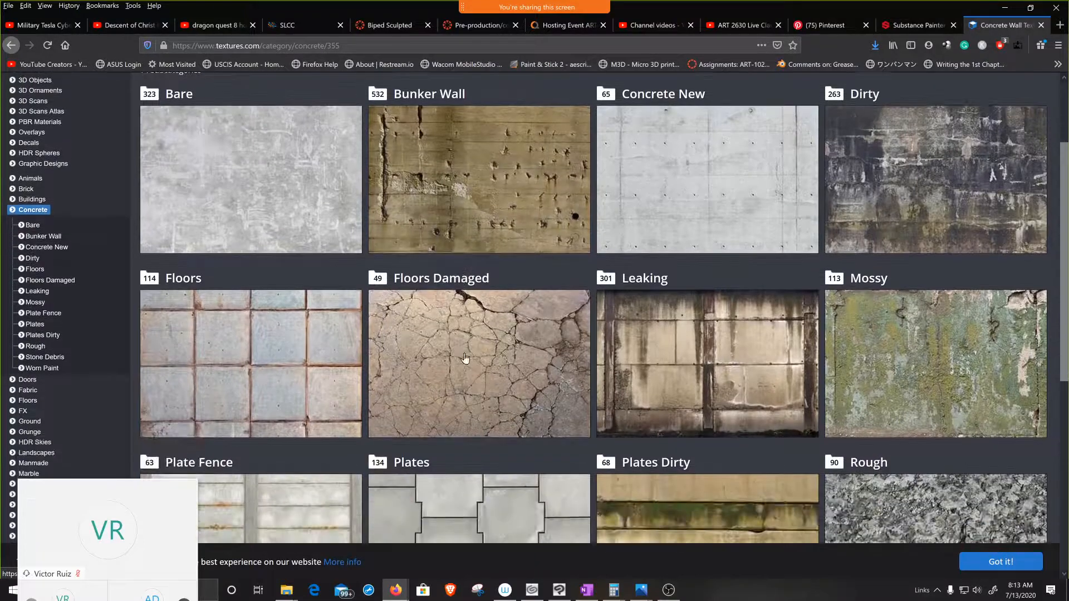
left_click(295, 371)
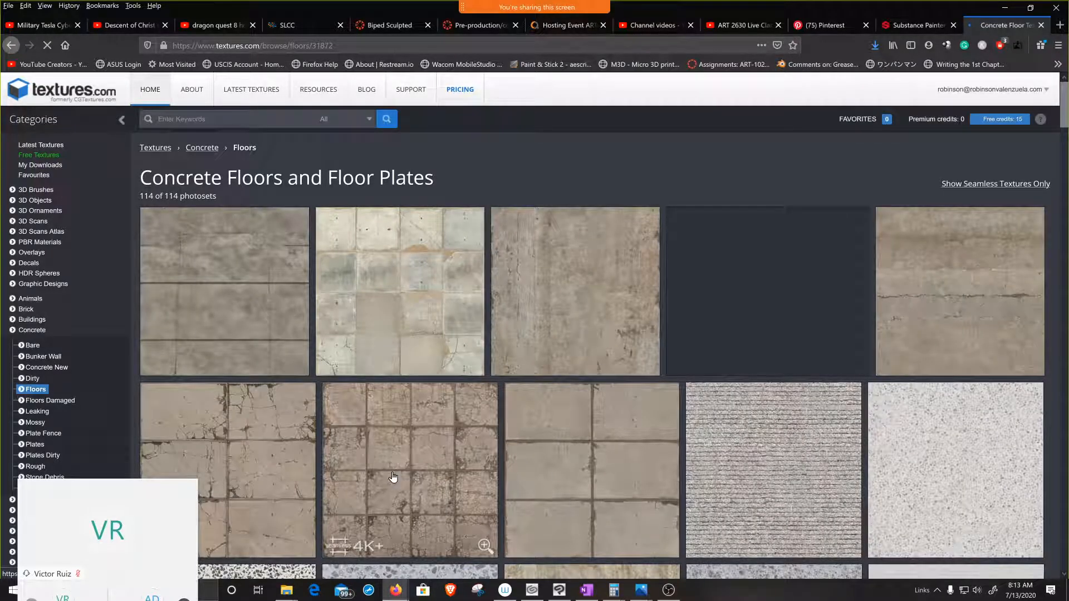
Step: Browse the concrete floor and floor plate textures, then return to the beginning of the collection
scroll(434, 490, "down", 2)
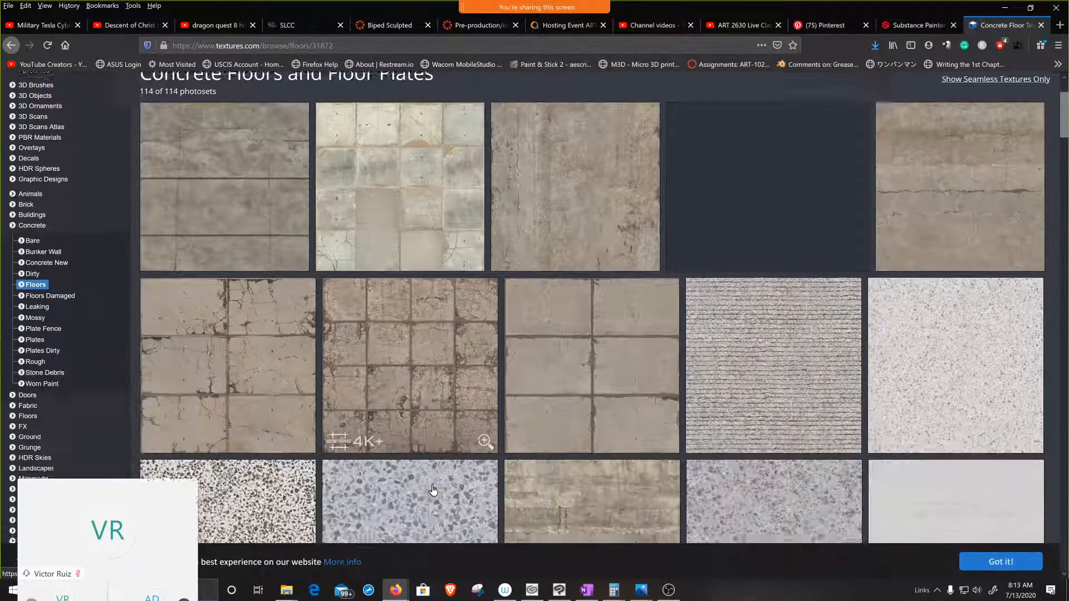
scroll(433, 490, "down", 2)
scroll(368, 362, "up", 4)
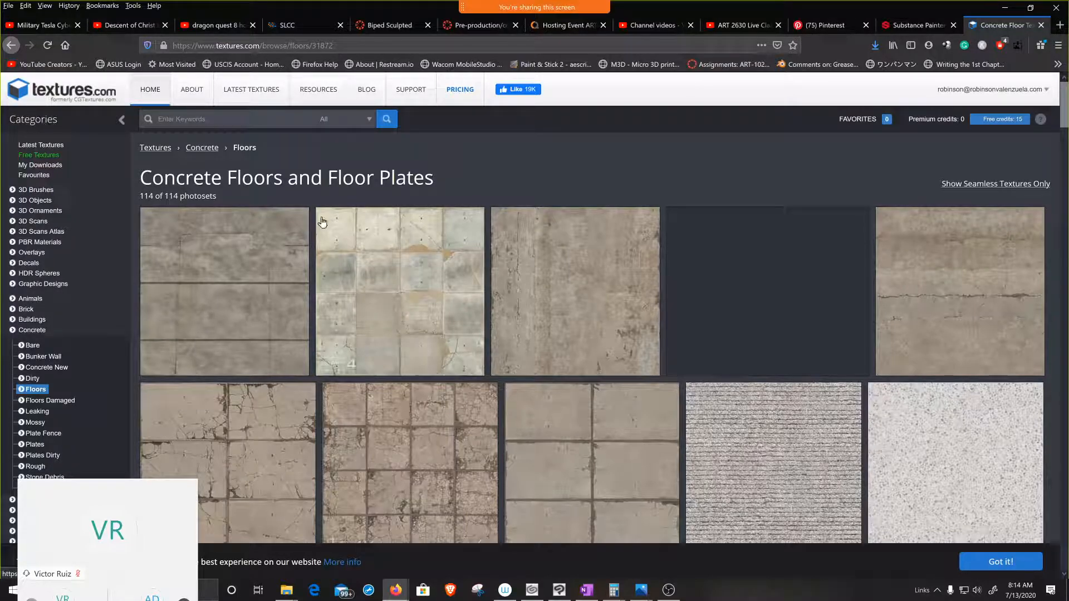
scroll(394, 300, "down", 6)
scroll(395, 302, "down", 4)
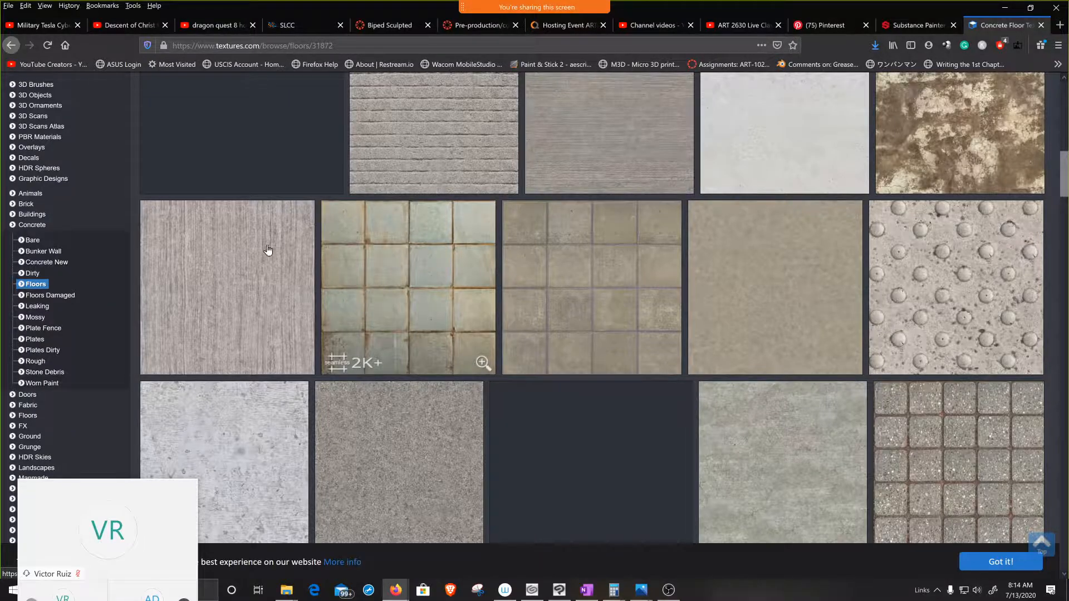
scroll(262, 262, "up", 10)
scroll(258, 282, "up", 4)
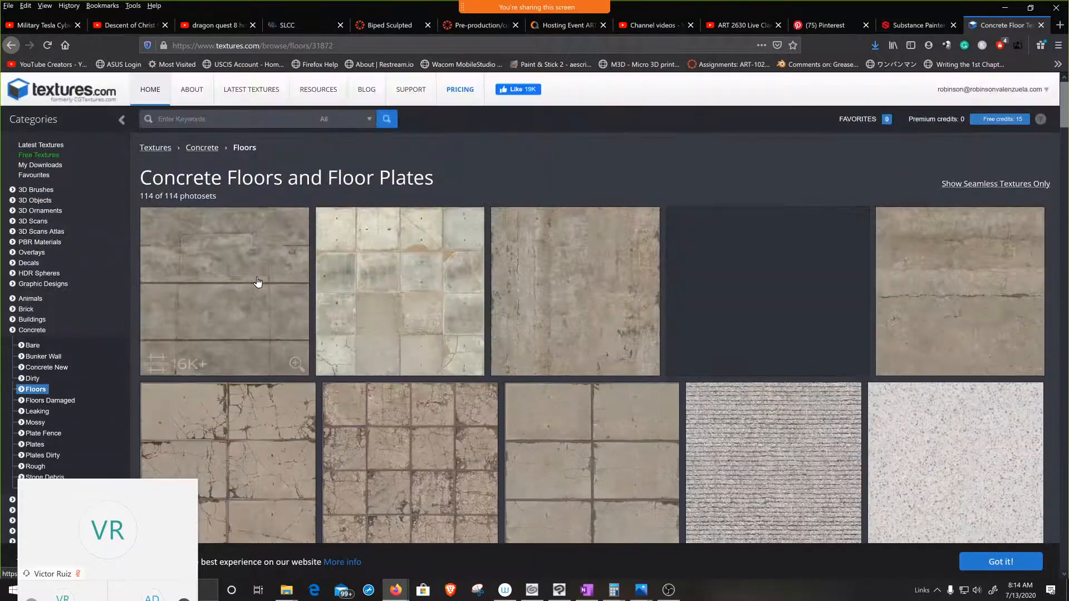
Step: Leave the concrete floors for the PBR Materials category and open the Glass Blocks material
left_click(14, 49)
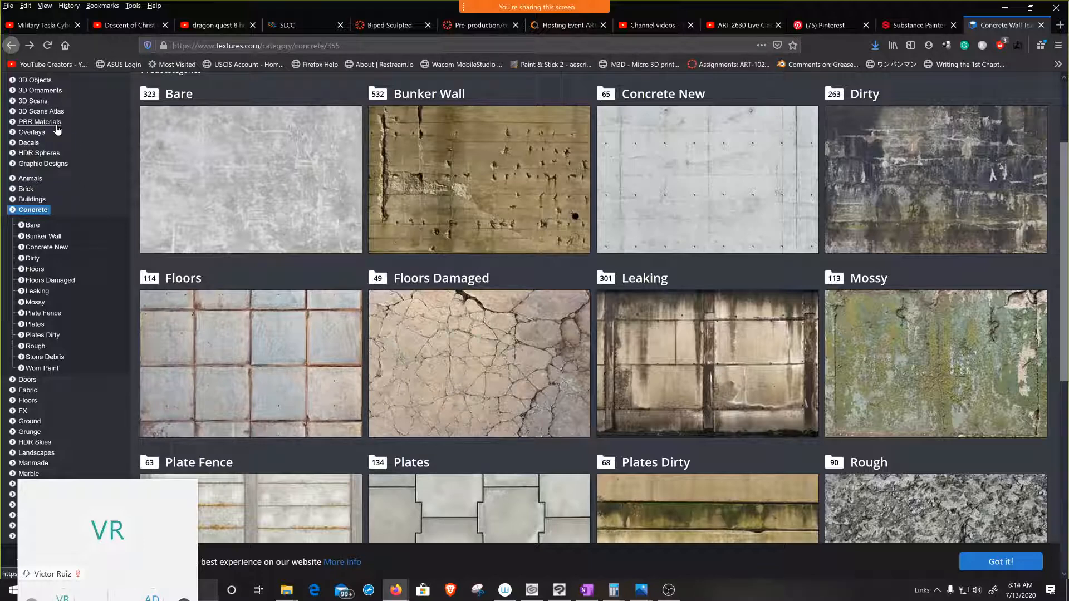
scroll(84, 165, "up", 2)
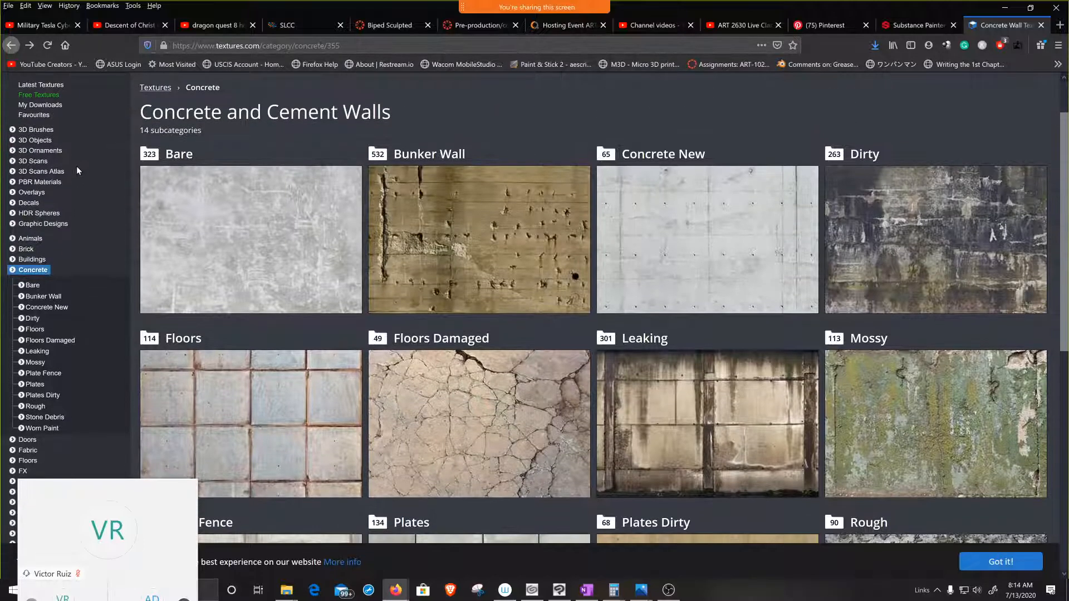
left_click(44, 183)
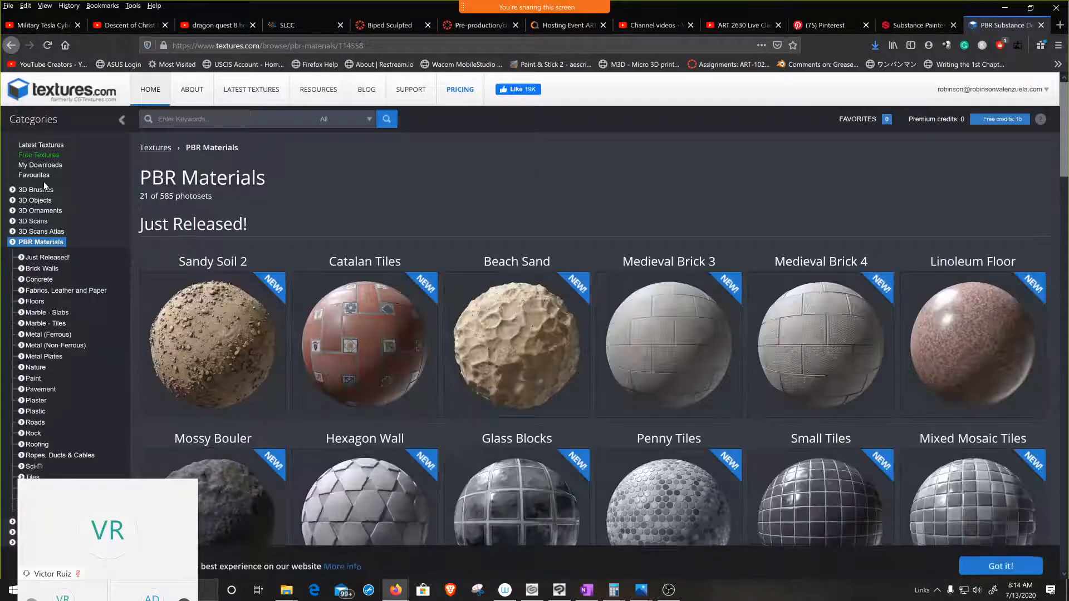
scroll(494, 358, "down", 5)
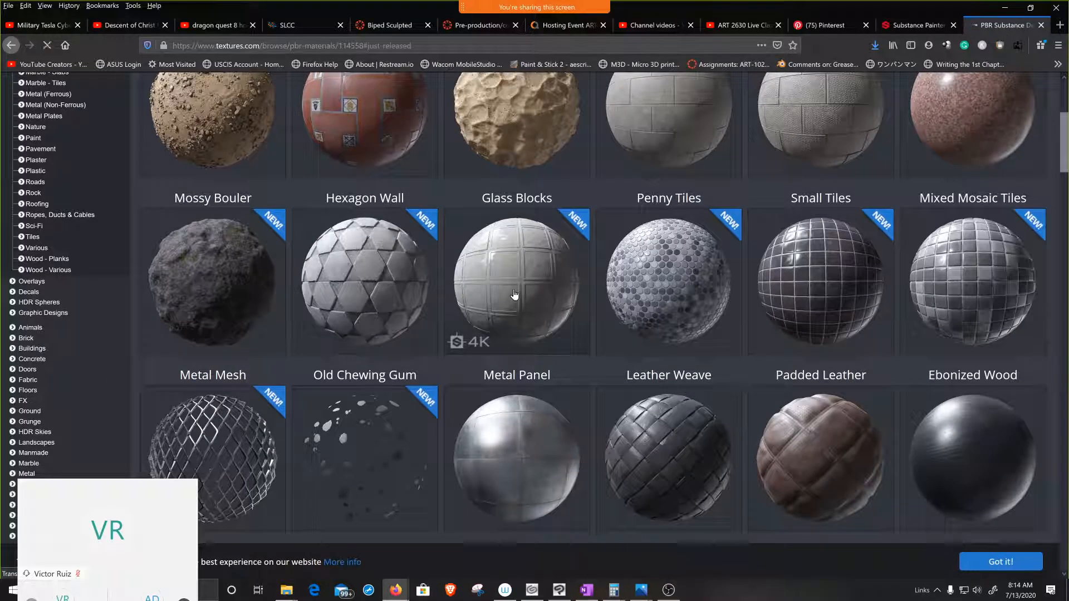
left_click(514, 294)
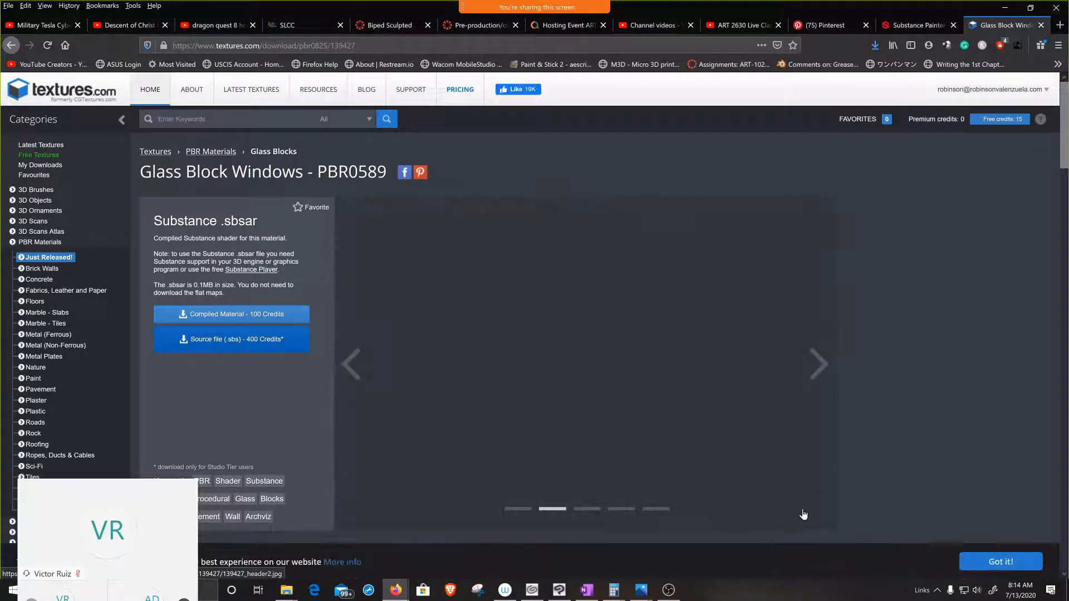
Step: Examine the Glass Blocks preview renders and default flat maps, including albedo, normal, roughness, height, alpha and ambient occlusion
scroll(923, 444, "down", 5)
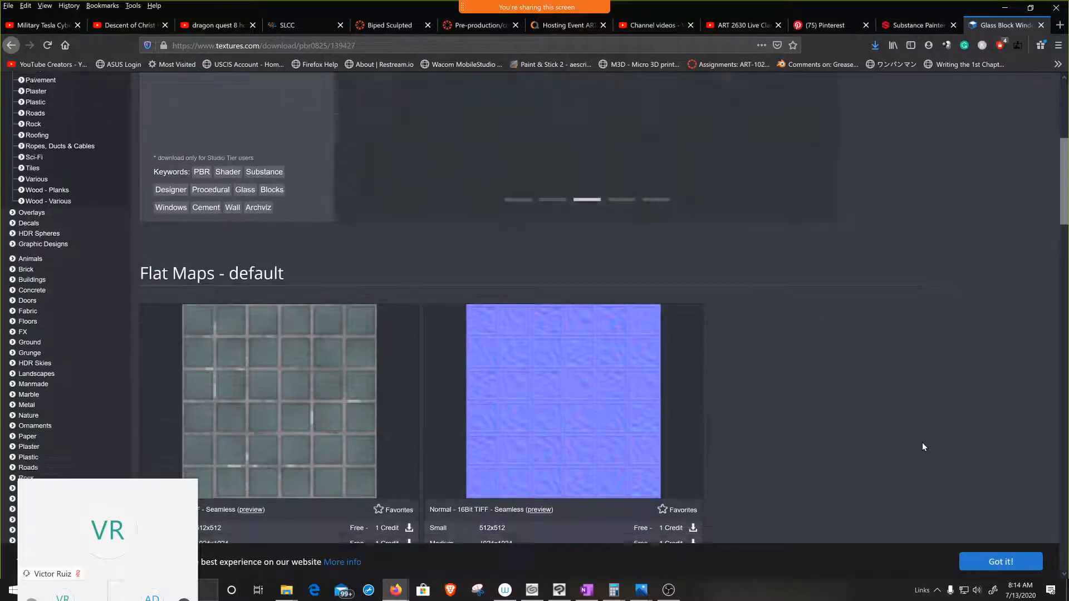
scroll(922, 442, "down", 3)
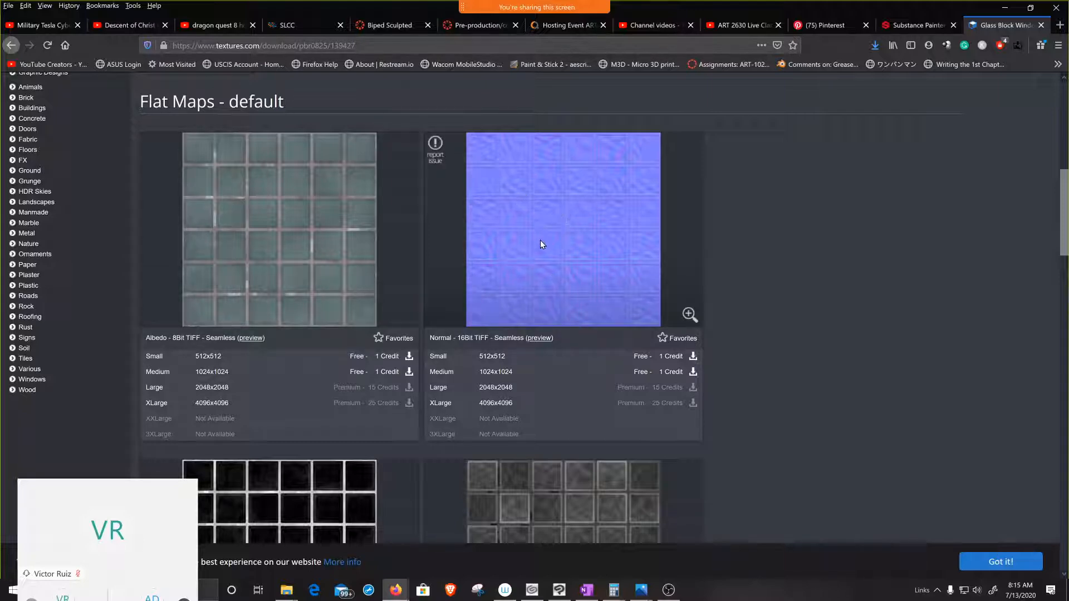
scroll(540, 244, "down", 1)
scroll(540, 244, "down", 3)
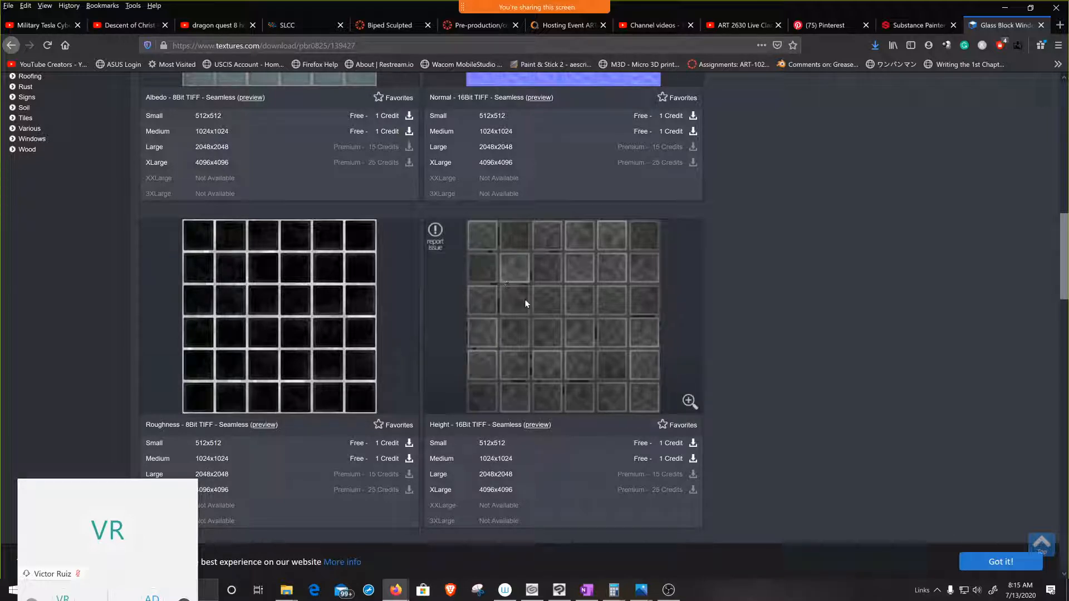
scroll(525, 302, "down", 7)
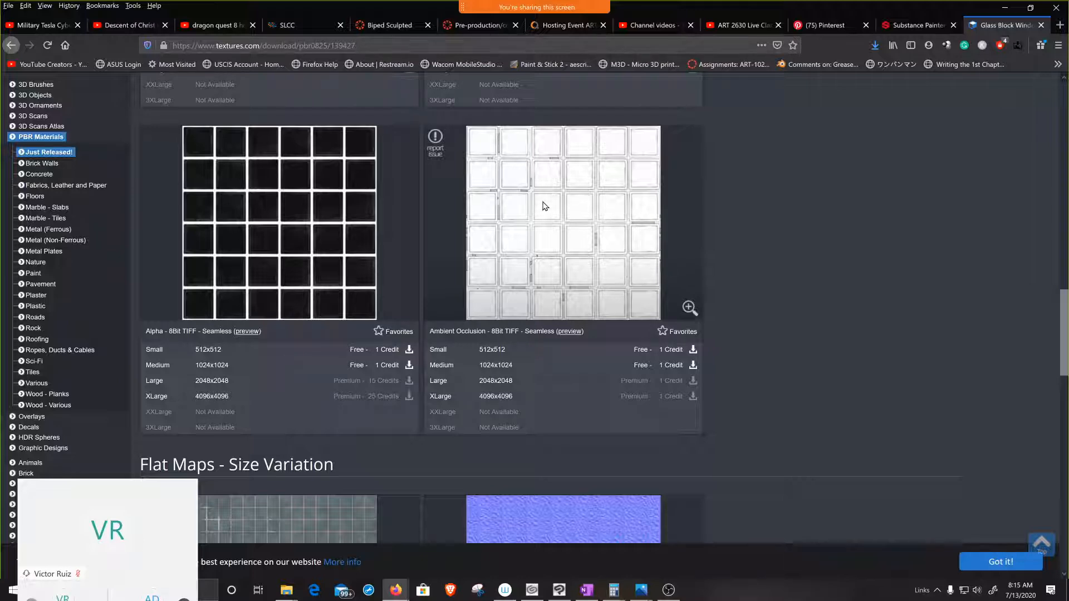
scroll(411, 226, "down", 10)
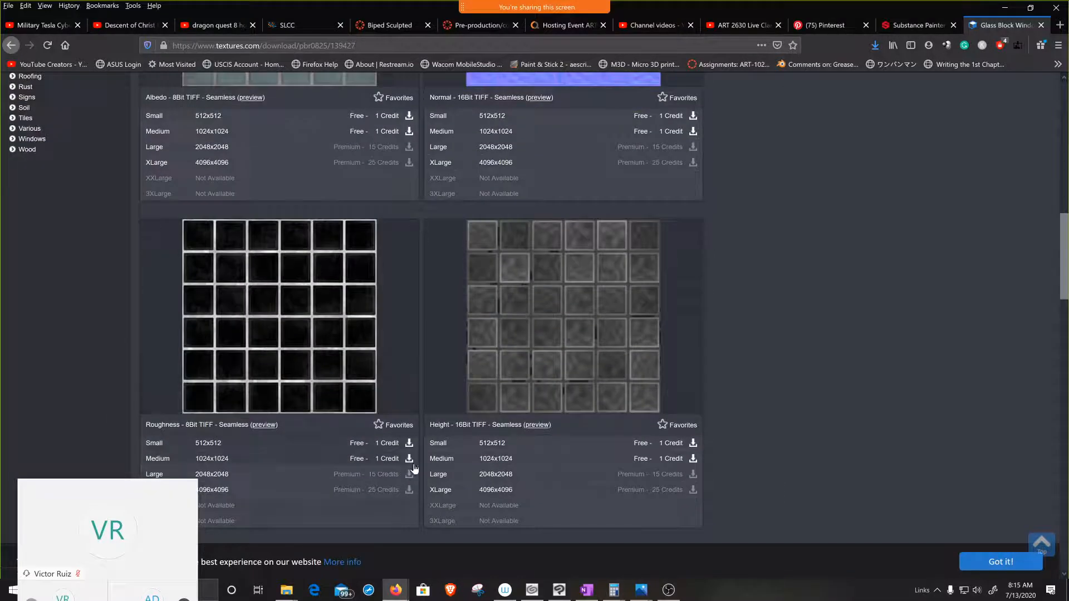
scroll(451, 343, "up", 3)
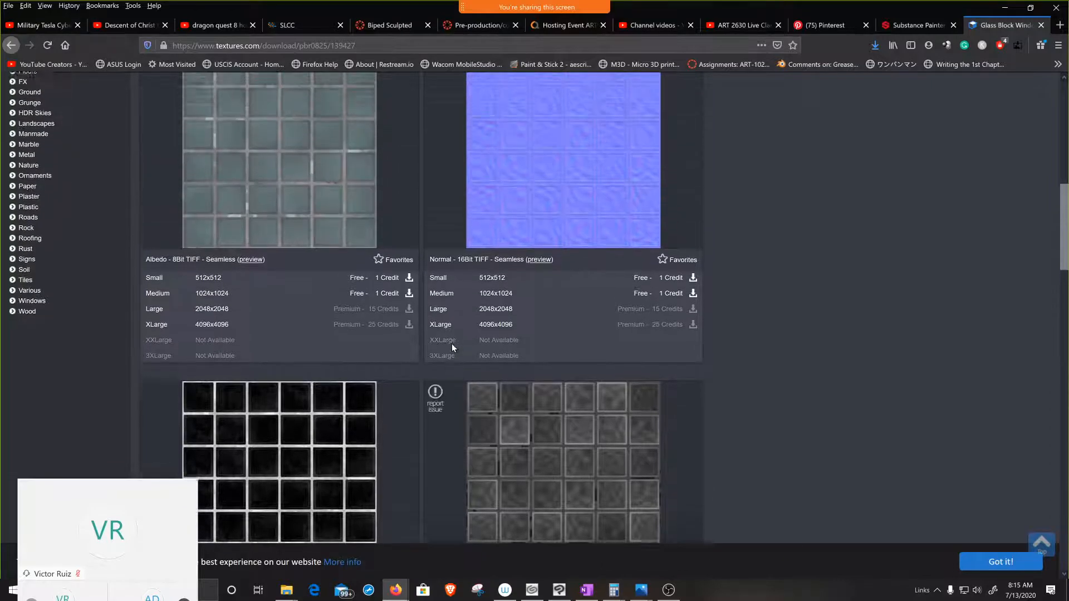
scroll(452, 348, "up", 10)
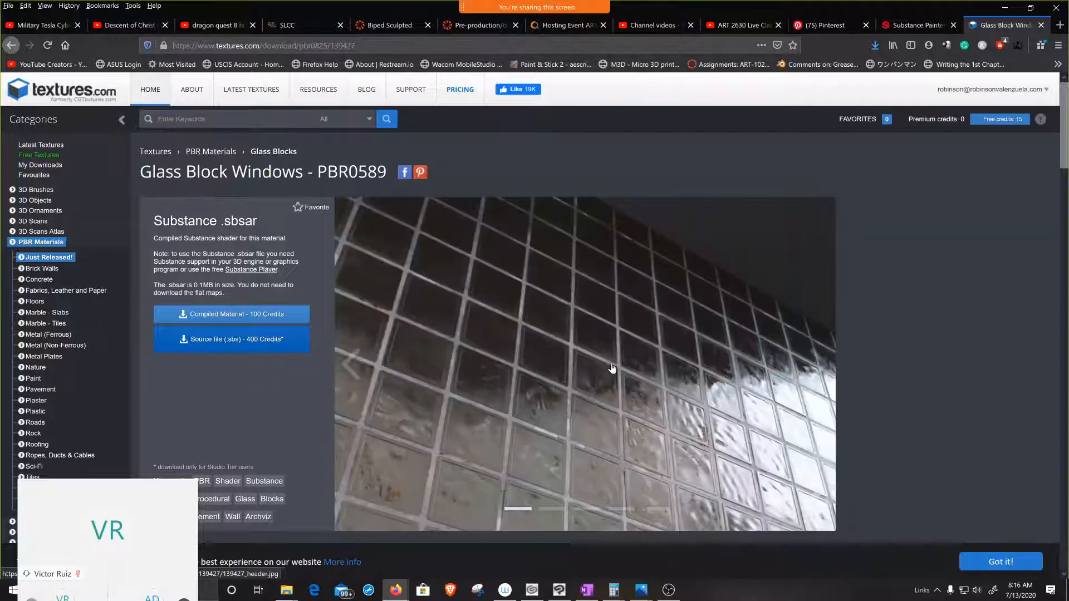
scroll(655, 385, "down", 1)
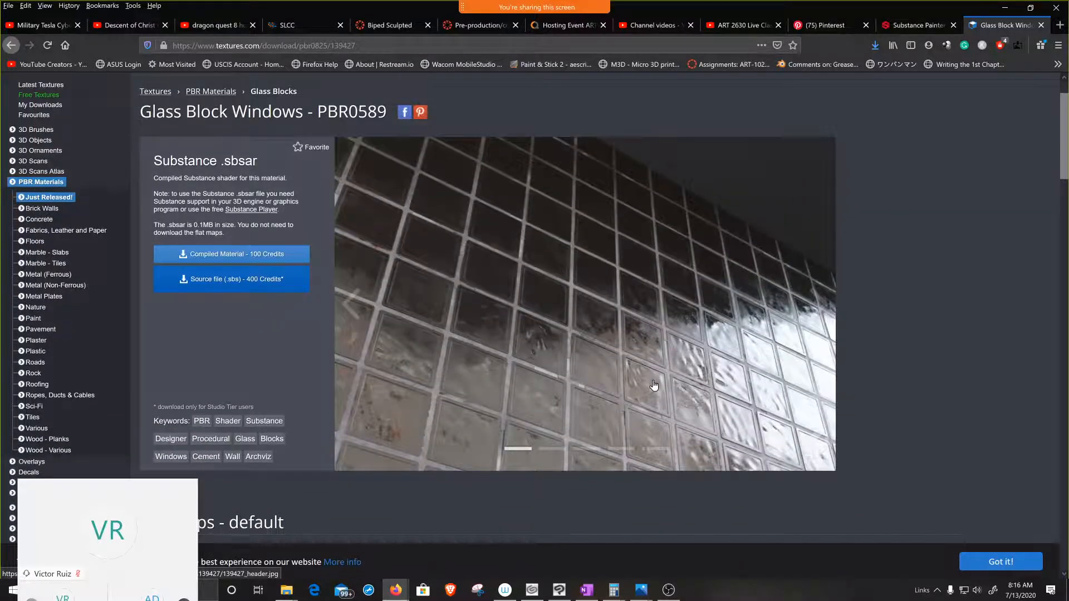
scroll(654, 386, "up", 1)
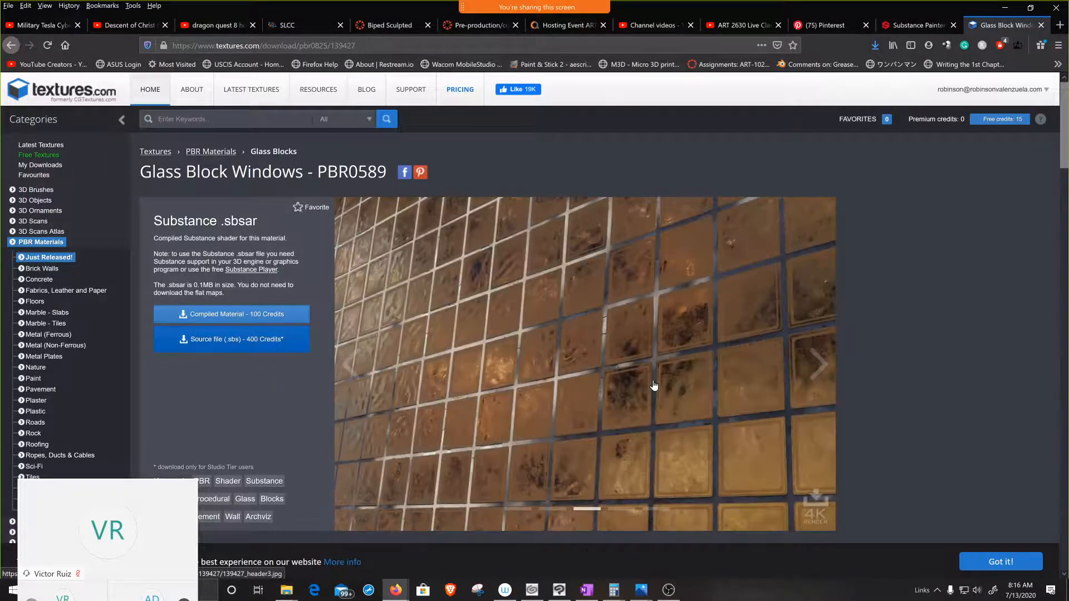
Step: Switch to the already open Substance Painter product page and look over its introduction and showcase video
left_click(904, 25)
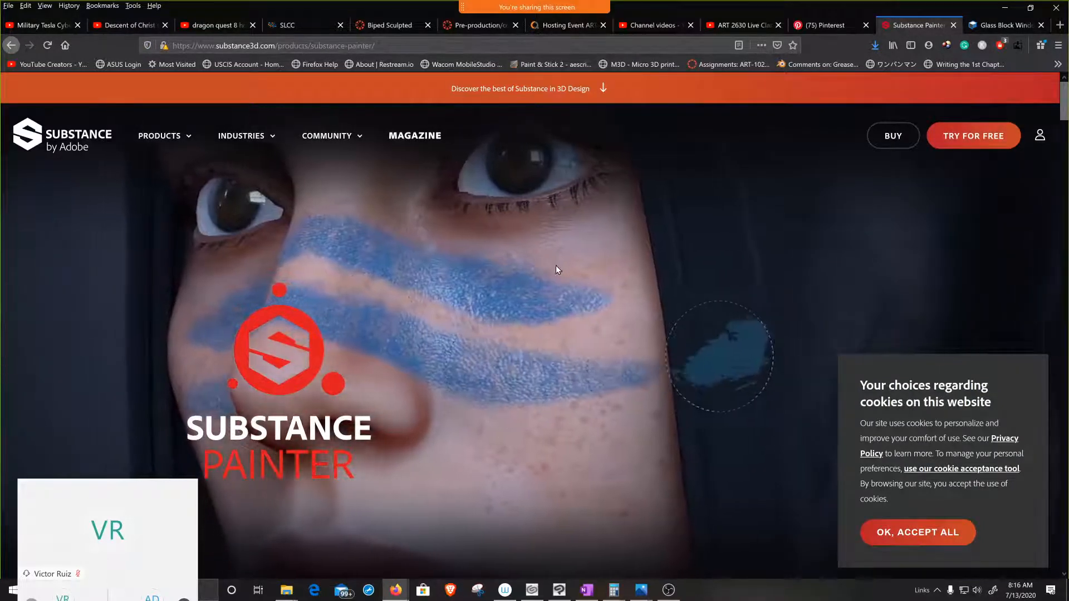
scroll(544, 275, "down", 5)
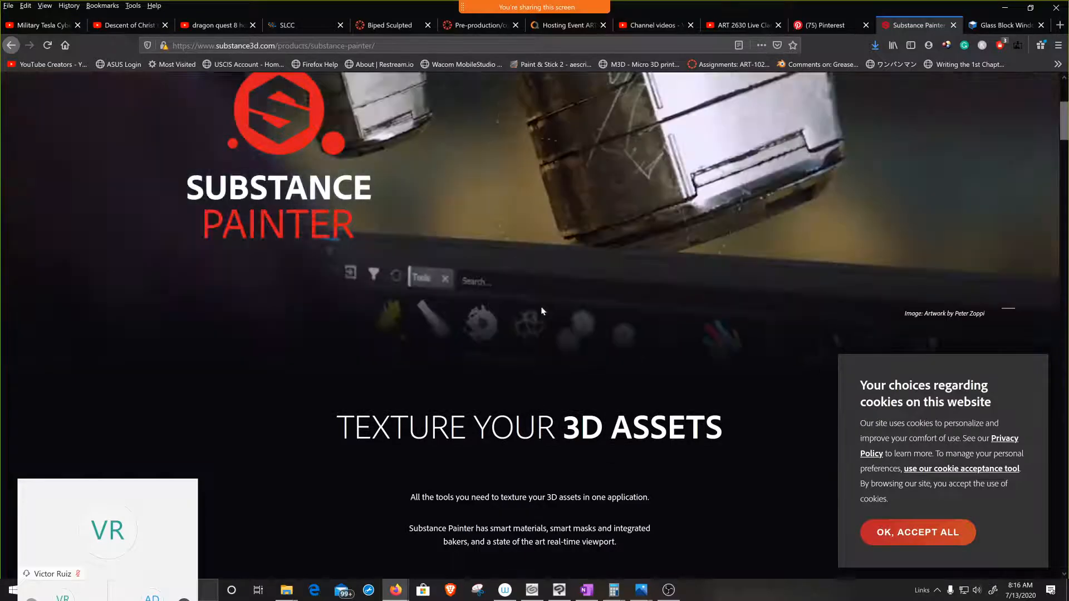
scroll(491, 248, "up", 5)
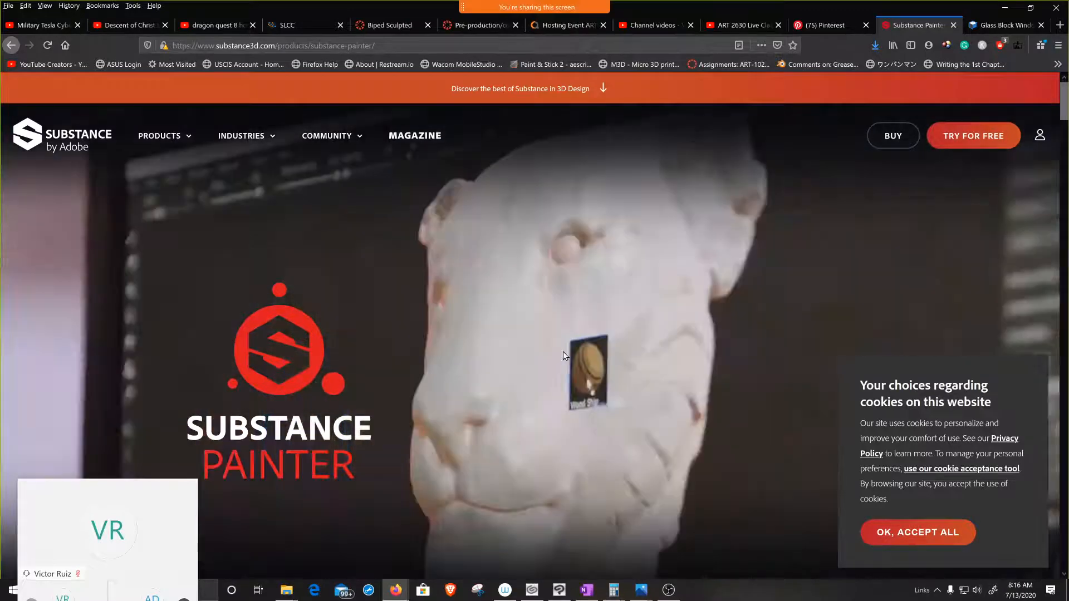
scroll(563, 352, "down", 1)
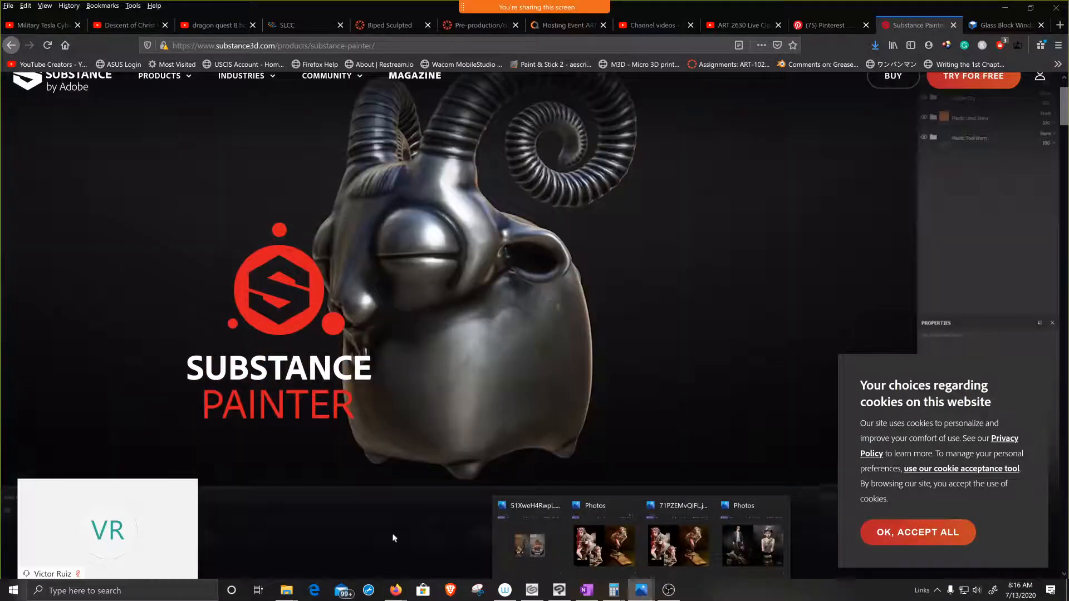
Step: Switch to the Photos app and browse forward through the sculpture reference images to pirate.jpg
left_click(753, 543)
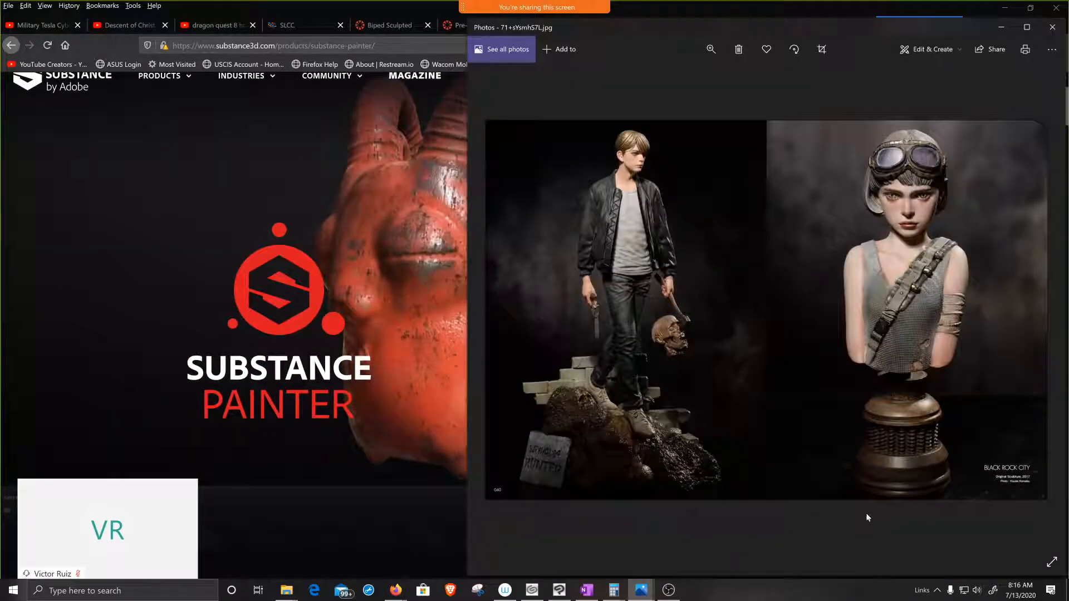
left_click(1038, 309)
left_click(1038, 310)
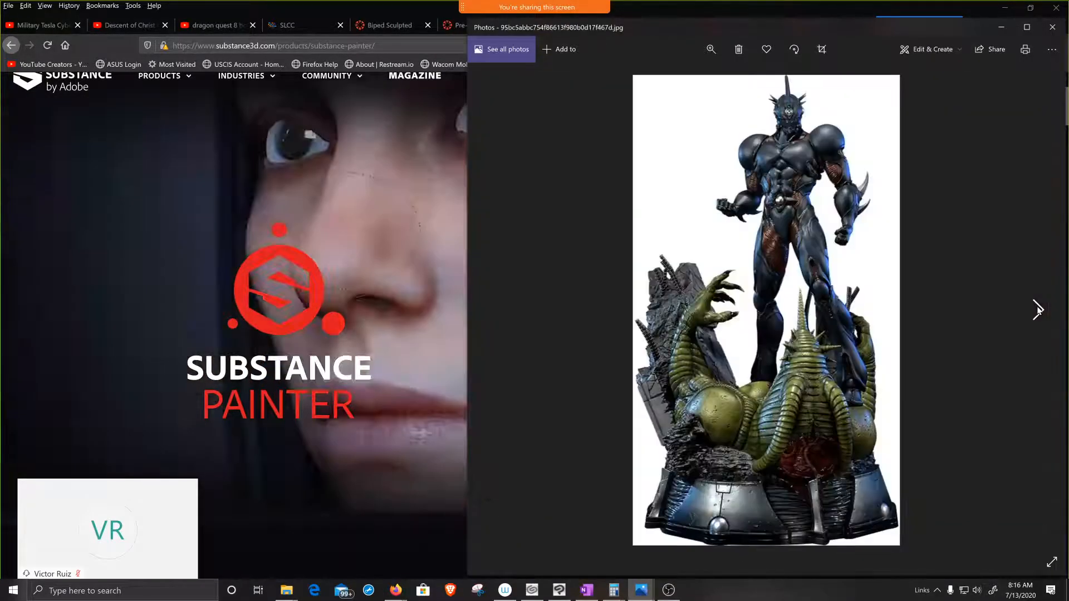
left_click(1039, 311)
left_click(1039, 310)
left_click(1038, 310)
left_click(1038, 310)
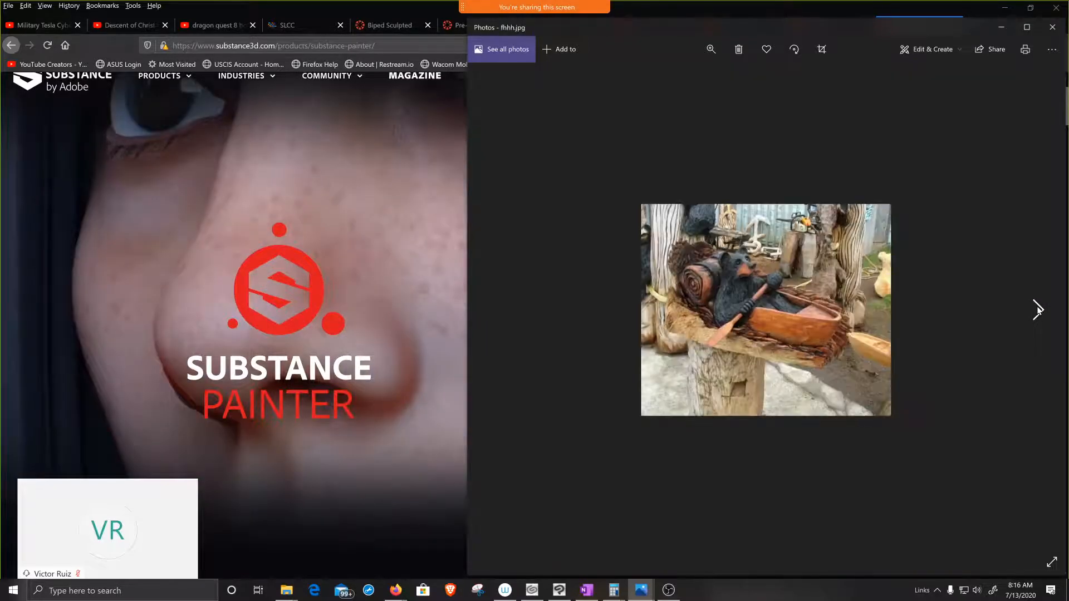
left_click(1038, 310)
left_click(1039, 310)
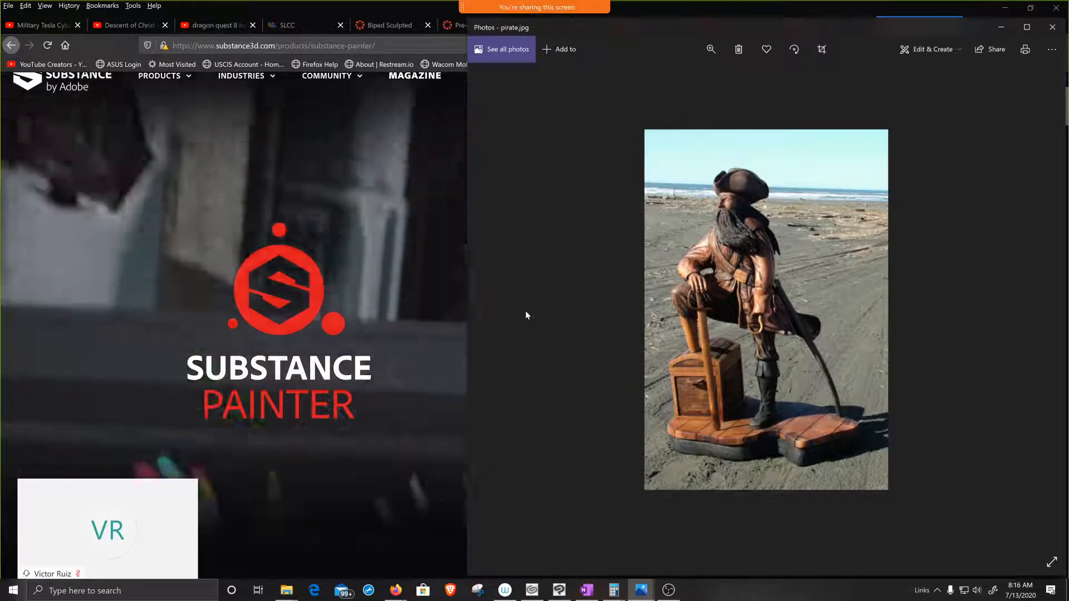
Step: Go back through the reference images to the armored Enkeron Prime figure on its round base
left_click(495, 309)
left_click(495, 309)
left_click(495, 309)
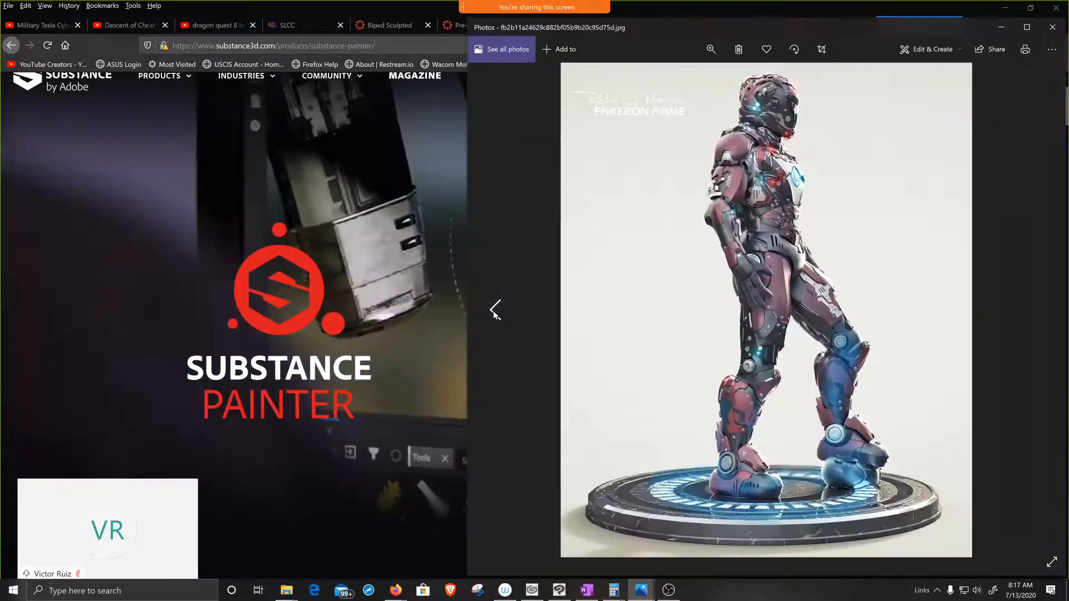
Step: Go back through the reference images to the render of rock-textured spheres in brown and plain white
left_click(495, 310)
left_click(495, 309)
left_click(495, 309)
left_click(495, 309)
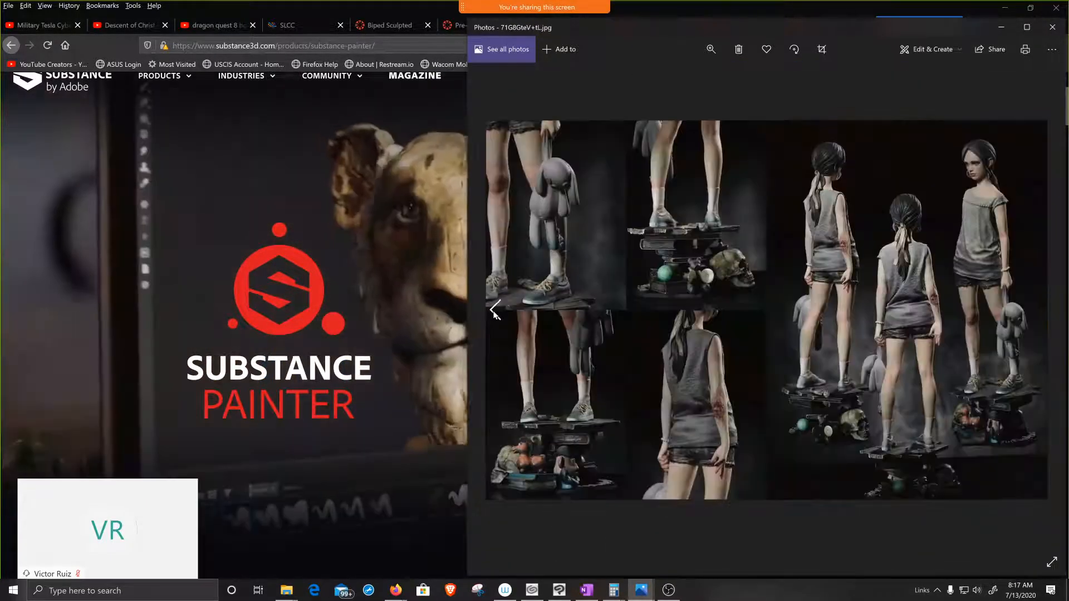
left_click(495, 309)
left_click(495, 309)
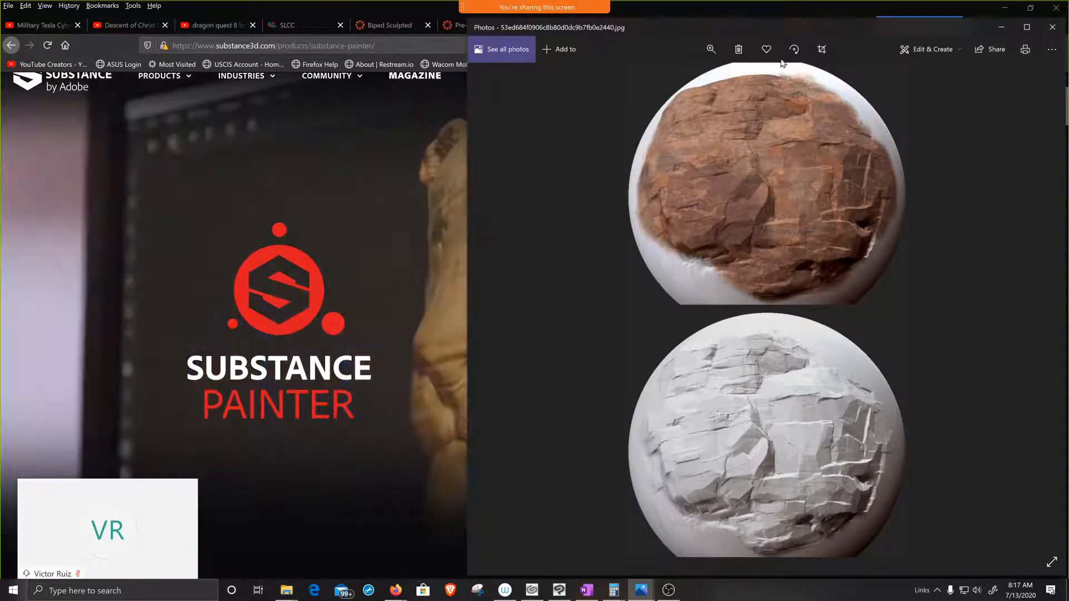
Step: Put the Photos window away and return to the top of the Substance Painter product page
left_click_drag(870, 26, 774, 30)
left_click(904, 35)
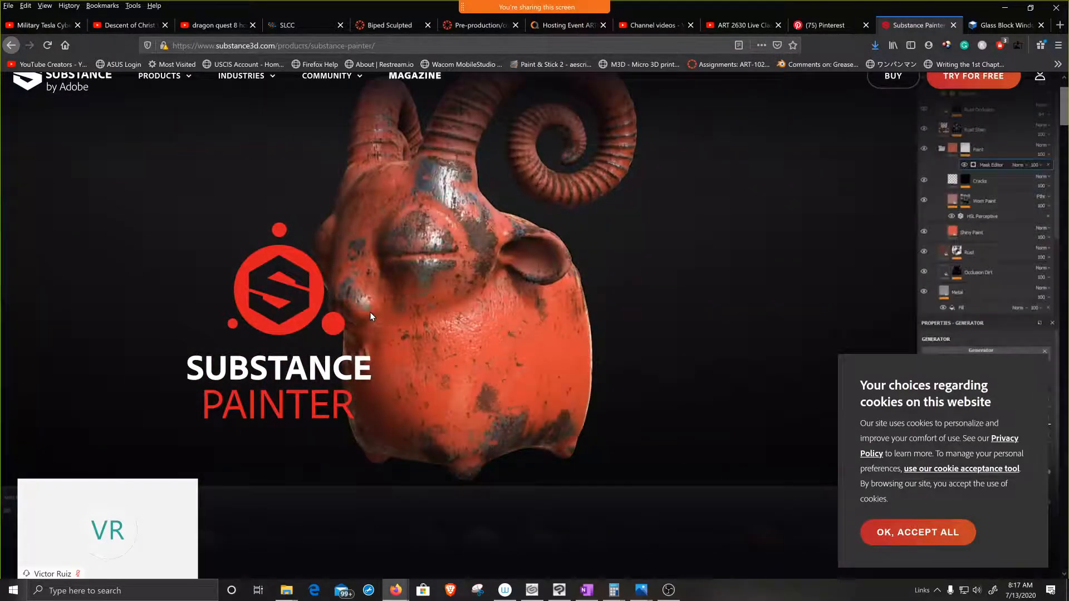
scroll(461, 283, "up", 1)
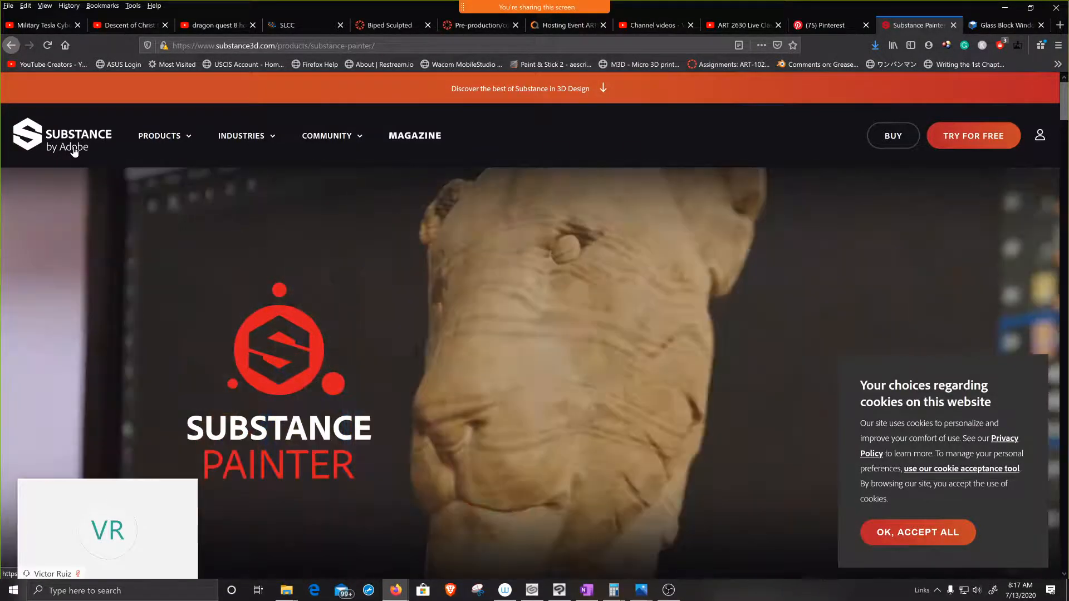
mouse_move(179, 148)
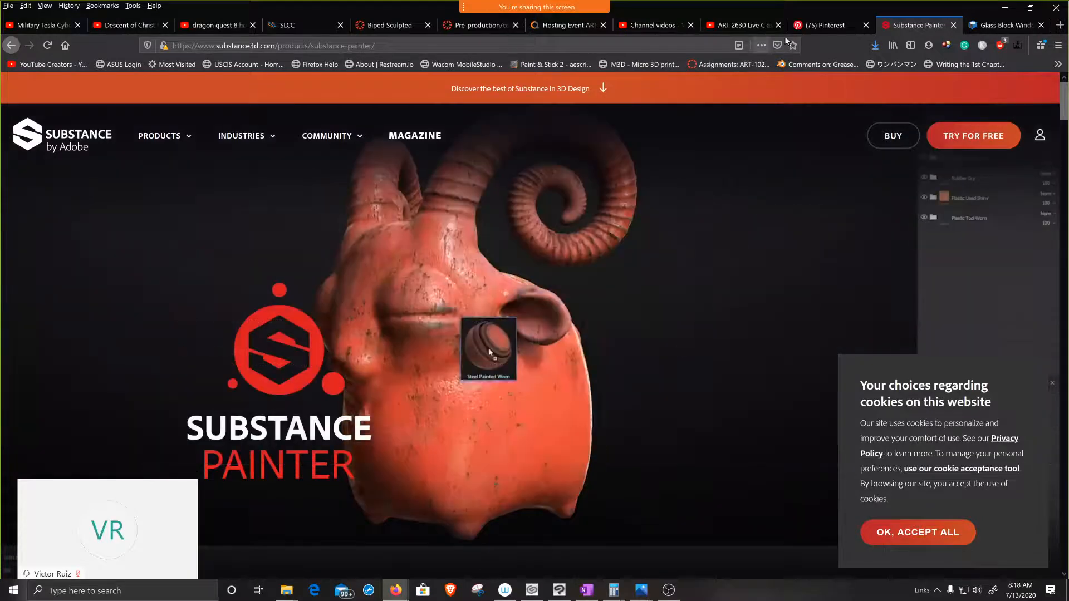
Step: Switch to the textures.com page and return from Glass Block Windows to the Just Released PBR materials listing
key("ctrl+Tab")
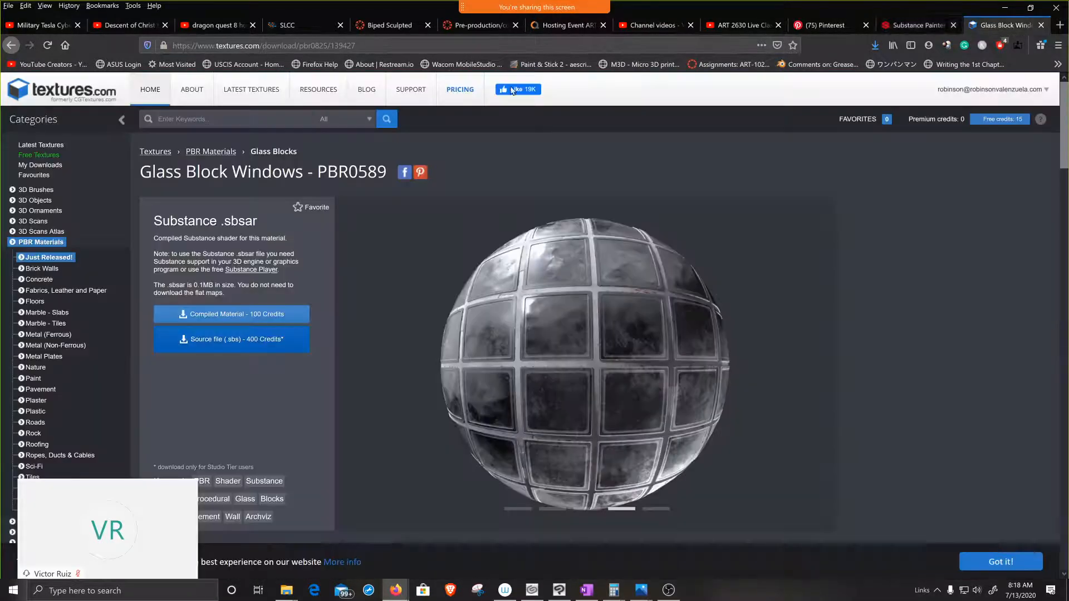
left_click(11, 49)
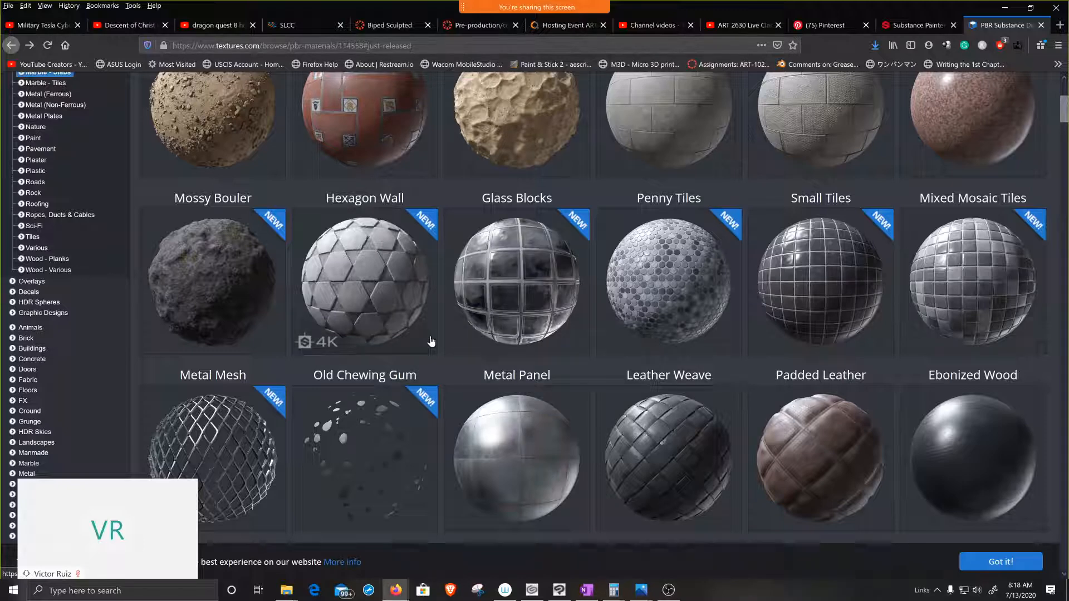
scroll(431, 341, "up", 2)
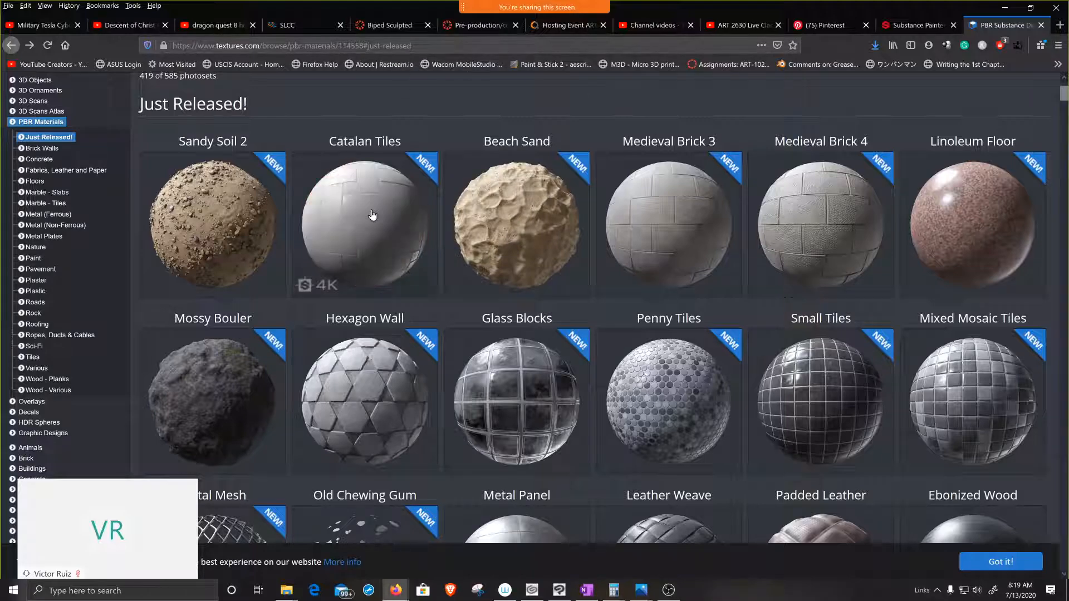
Step: Look through the PBR materials from Just Released past brick, concrete, fabric and leather, and marble to Metal (Ferrous)
scroll(371, 215, "down", 8)
scroll(454, 301, "down", 2)
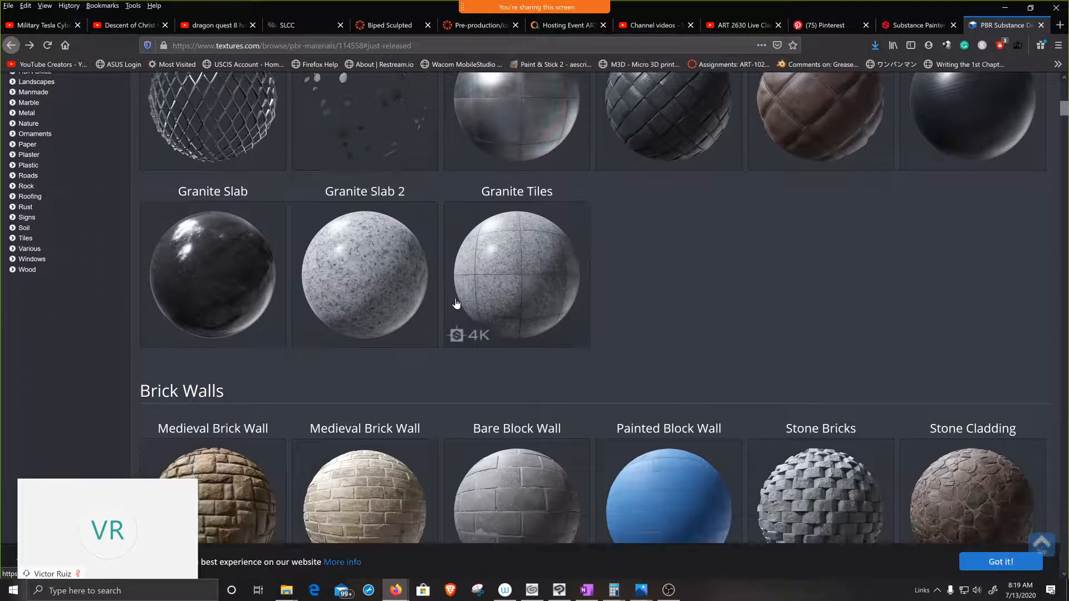
scroll(455, 298, "down", 2)
scroll(455, 300, "down", 6)
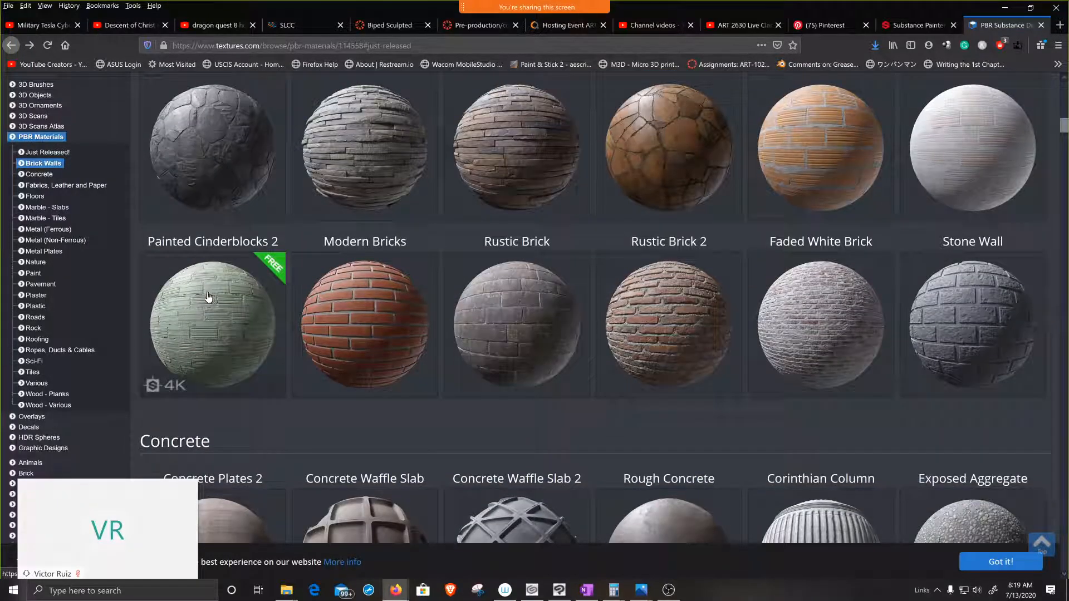
scroll(229, 305, "down", 1)
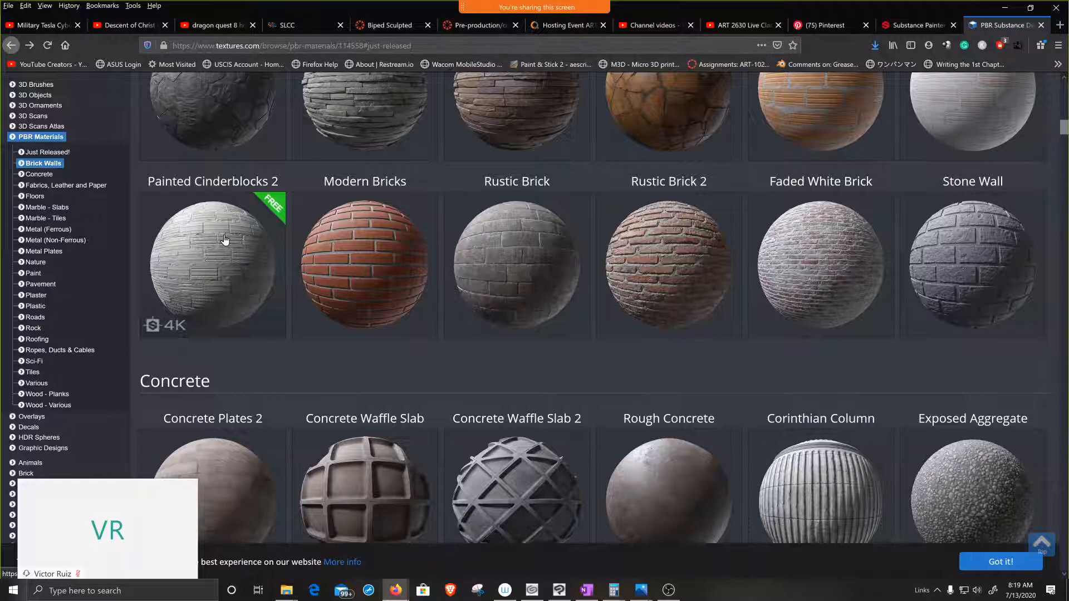
scroll(294, 360, "down", 8)
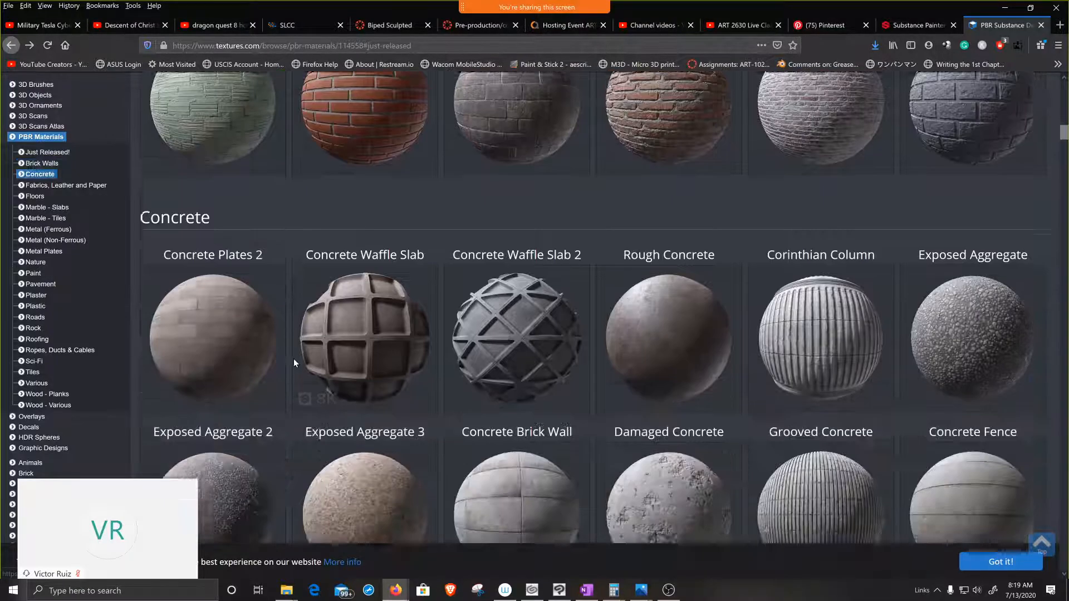
scroll(342, 361, "down", 9)
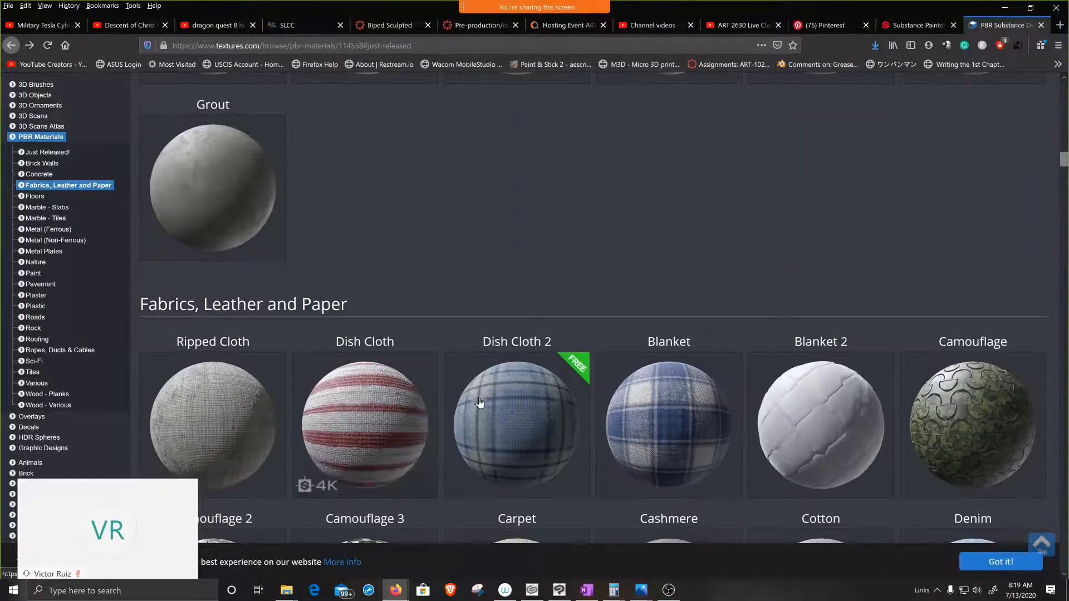
scroll(710, 232, "down", 14)
scroll(707, 235, "down", 20)
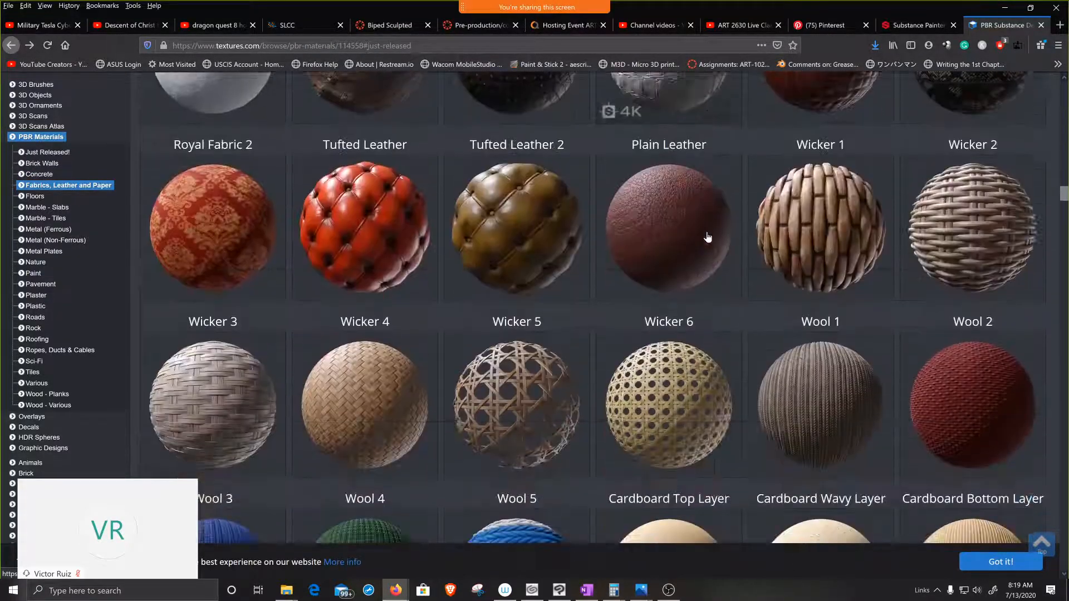
scroll(708, 232, "down", 6)
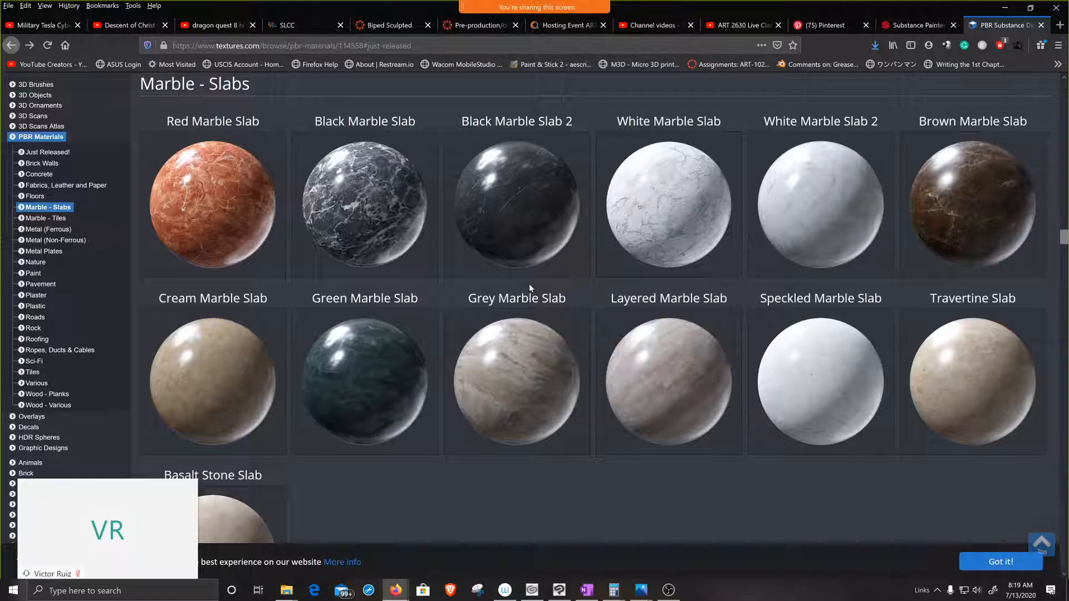
scroll(529, 283, "down", 20)
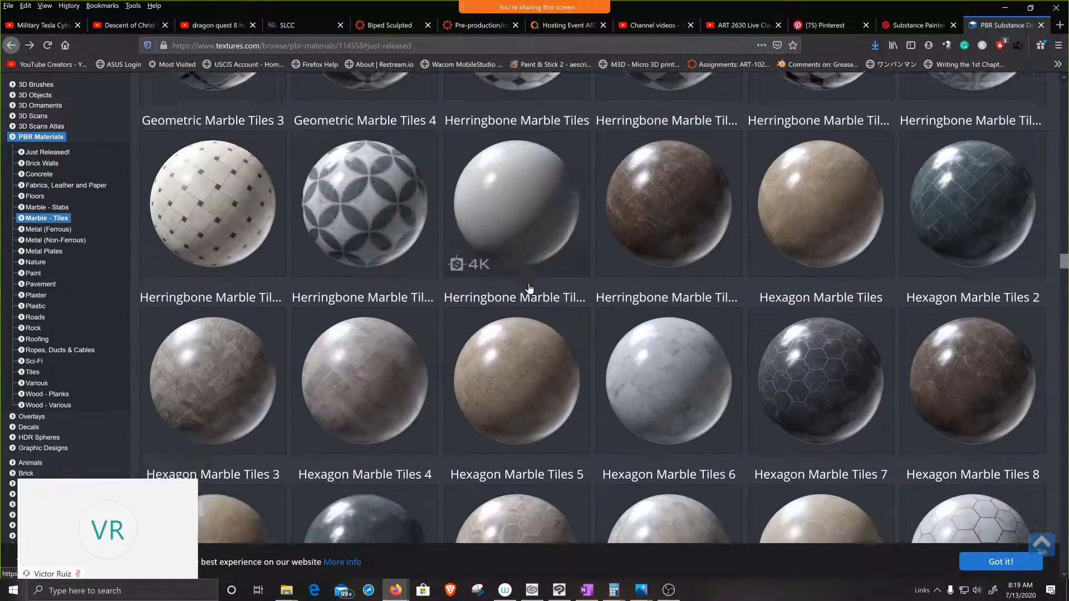
scroll(529, 283, "down", 18)
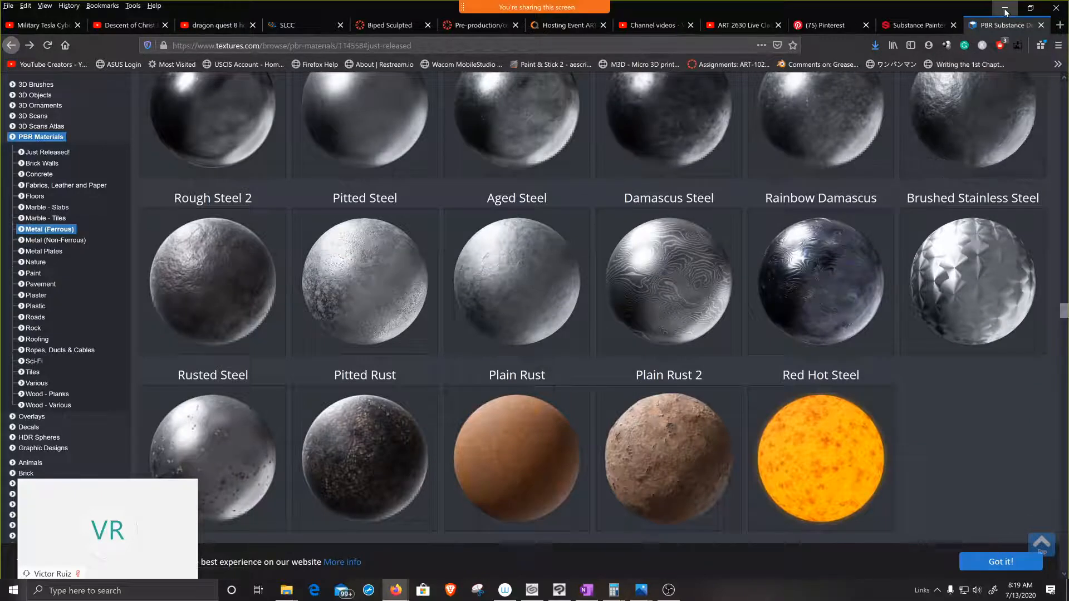
Step: Search the computer for maya and launch Autodesk Maya
left_click(188, 593)
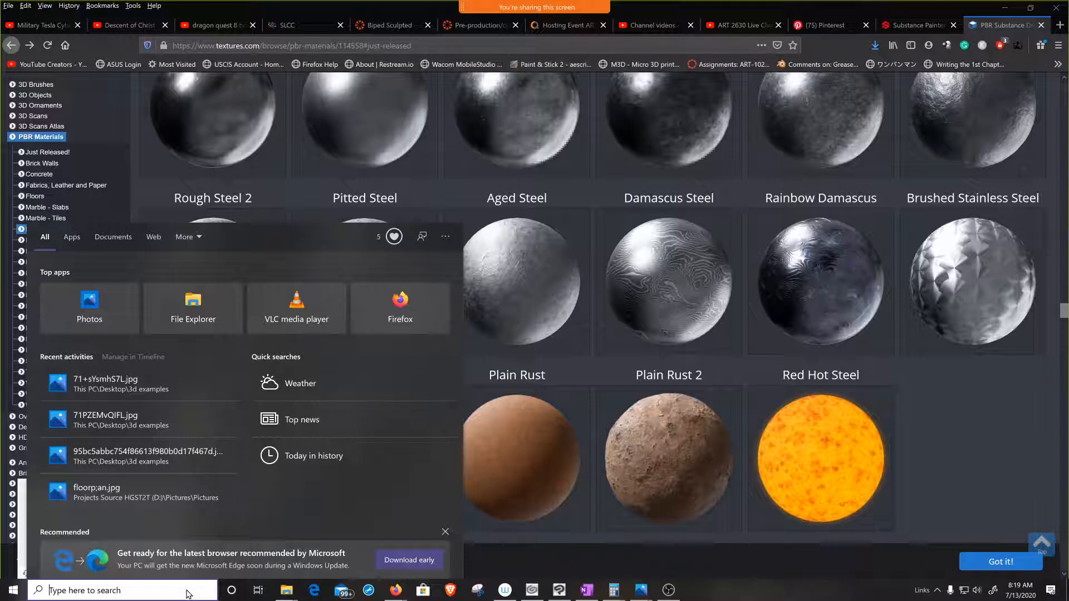
type("maya")
key("Return")
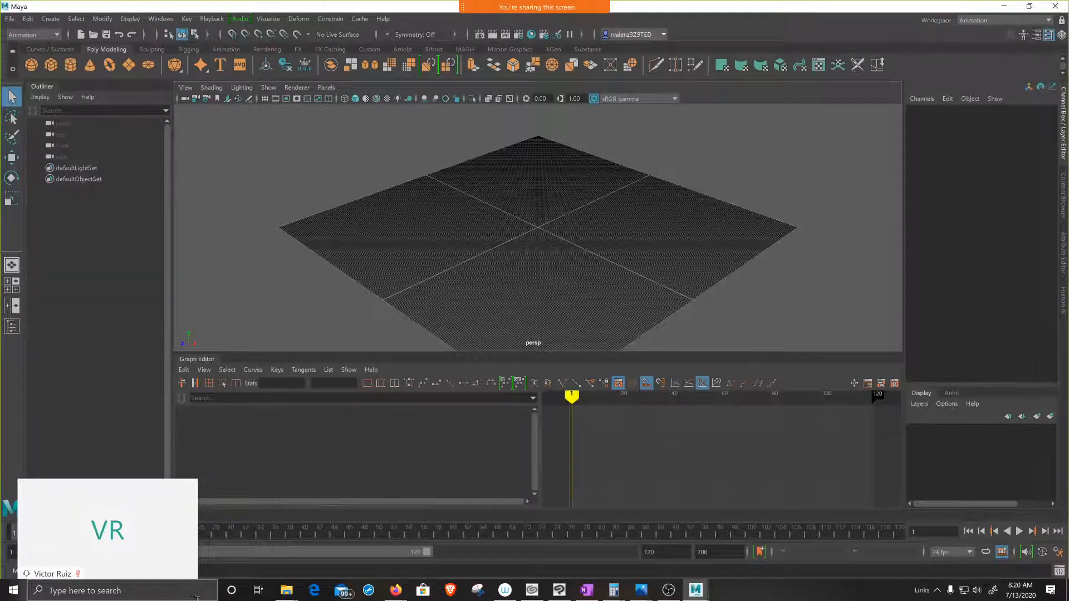
Step: Switch the workspace to Modeling - Standard and narrow the Modeling Toolkit to enlarge the perspective view
left_click(1050, 21)
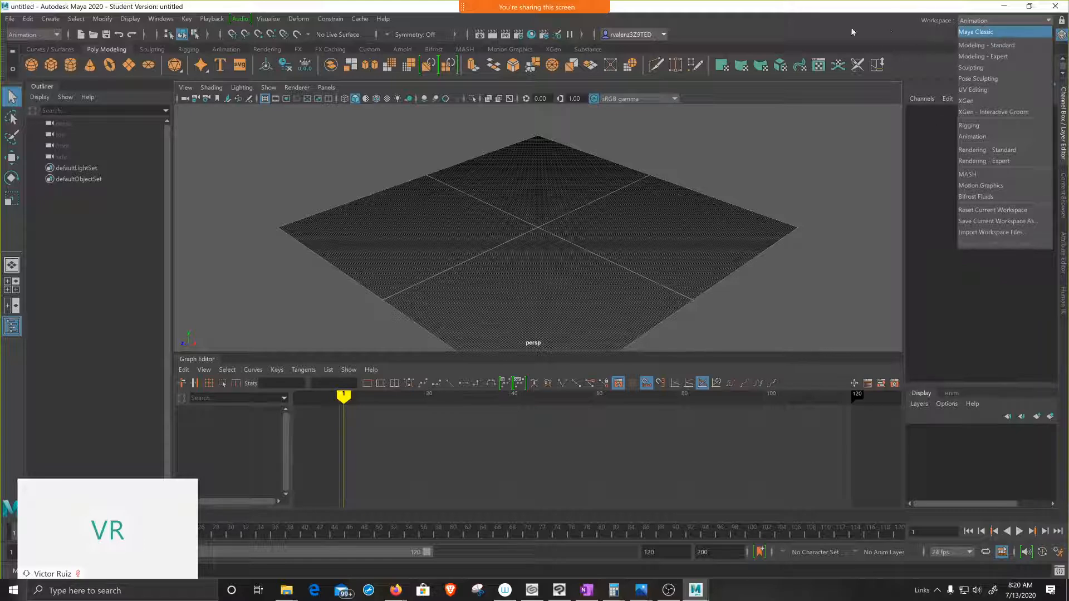
left_click(984, 46)
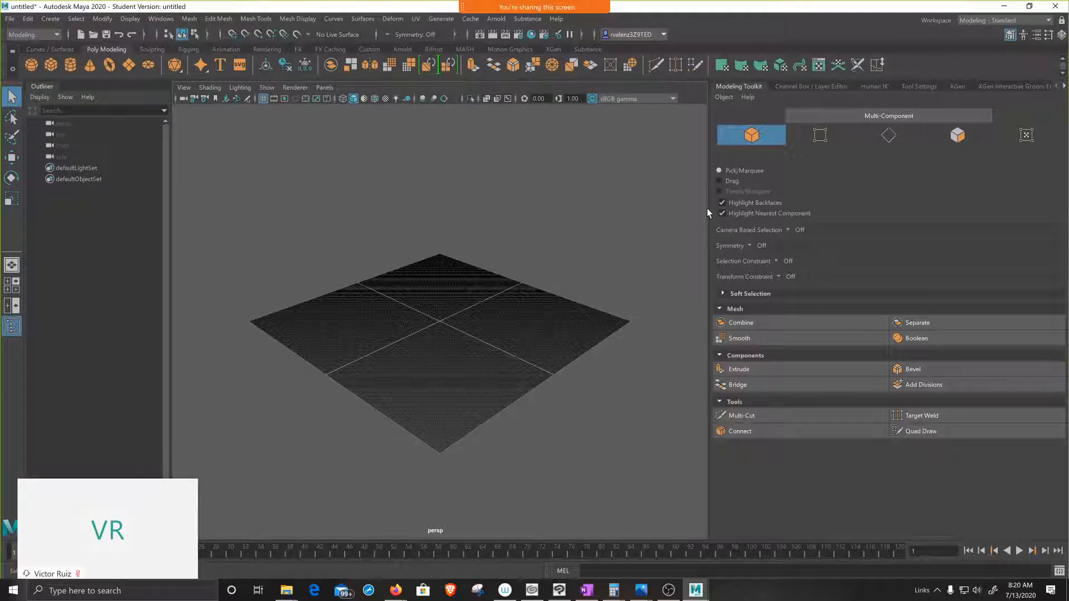
left_click_drag(709, 209, 900, 212)
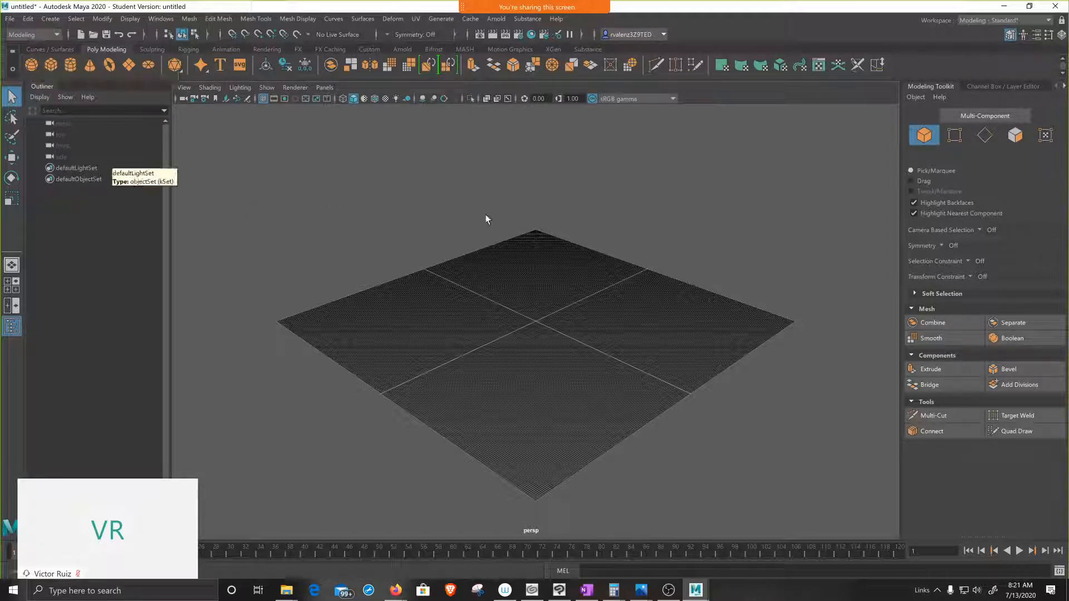
Step: Create a polygon sphere at the grid origin and scale it uniformly to about 11.8
scroll(538, 328, "up", 5)
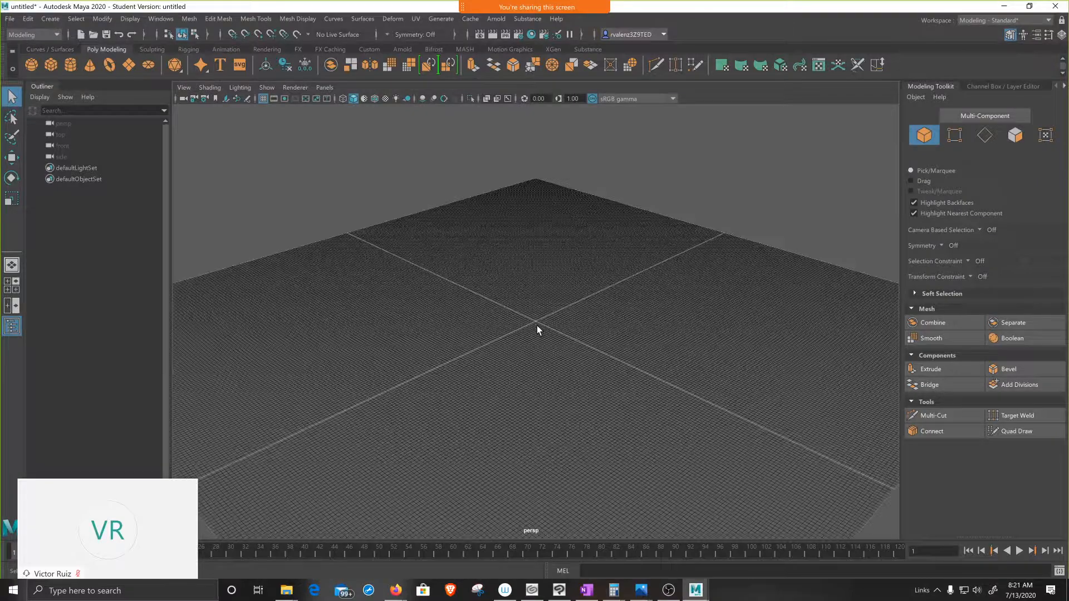
scroll(537, 325, "up", 5)
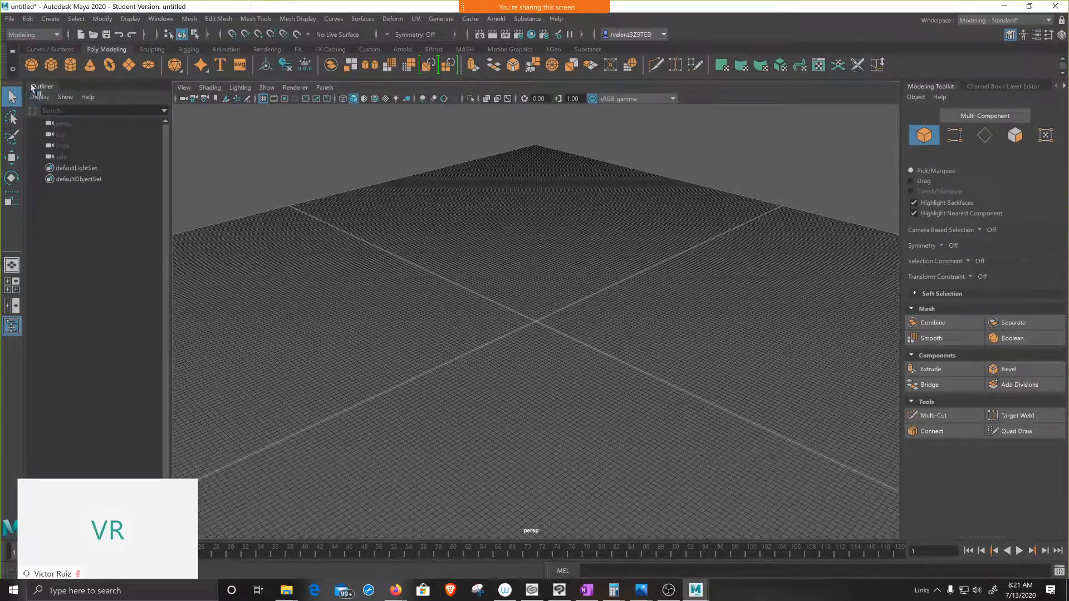
left_click(31, 64)
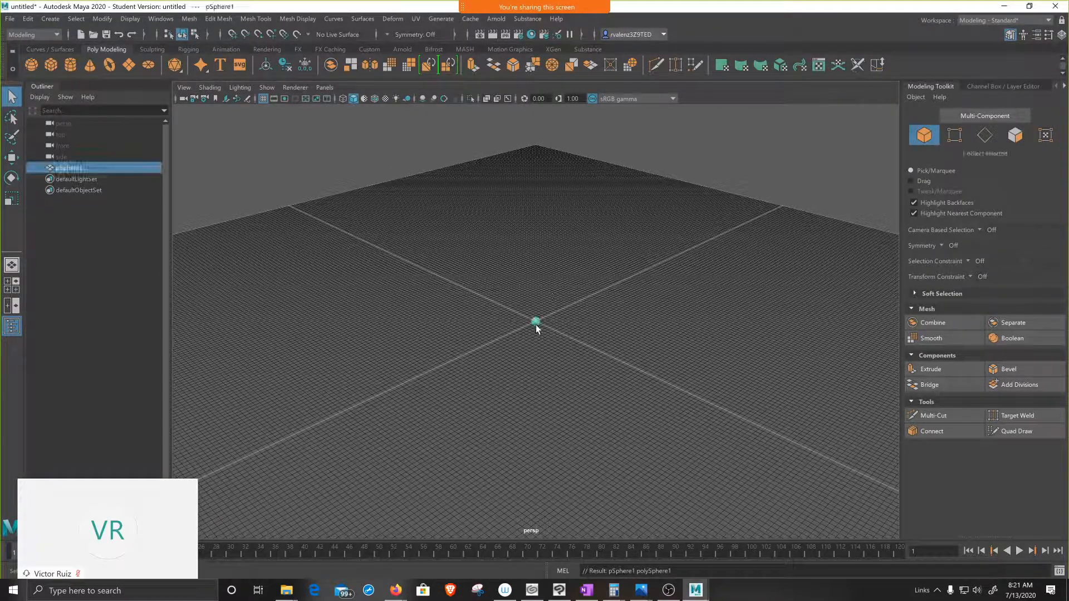
key("r")
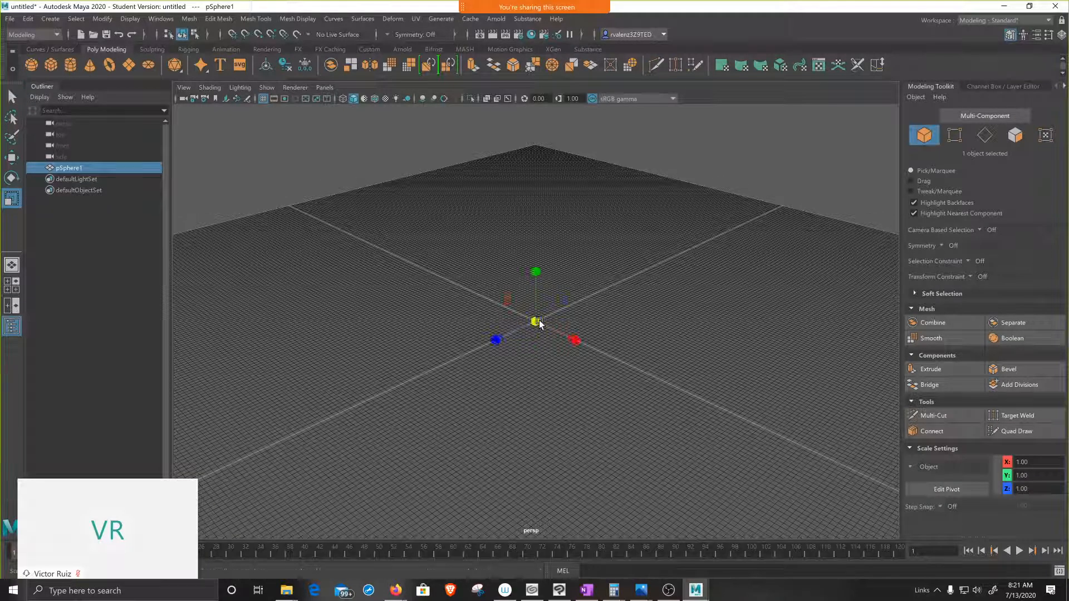
left_click_drag(539, 323, 612, 324)
Step: Move the sphere up along the Y axis to about 13.1 so it sits above the grid
scroll(579, 334, "down", 4)
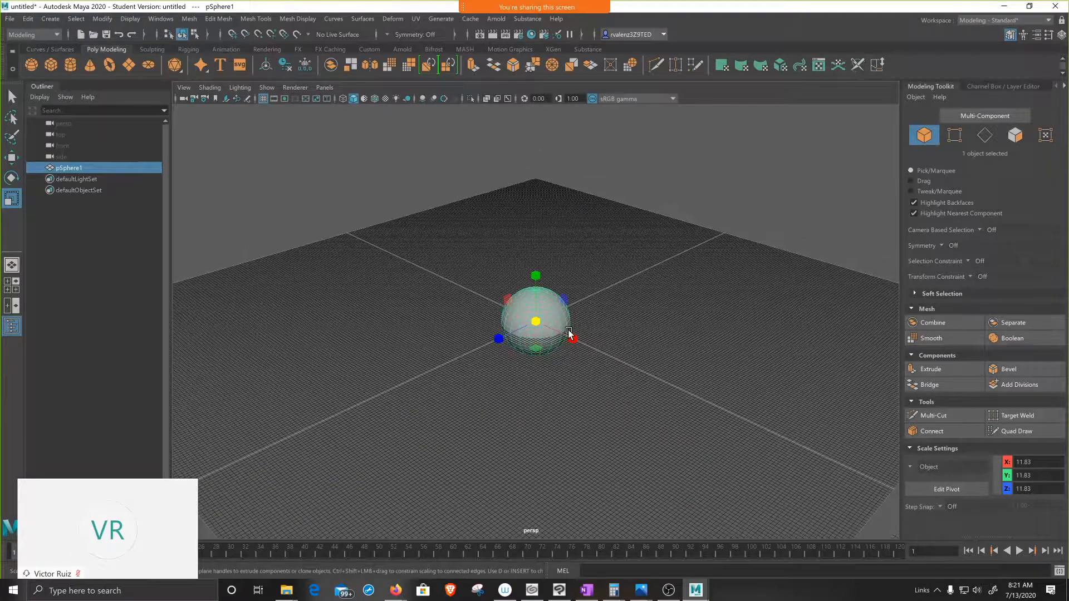
scroll(569, 332, "down", 1)
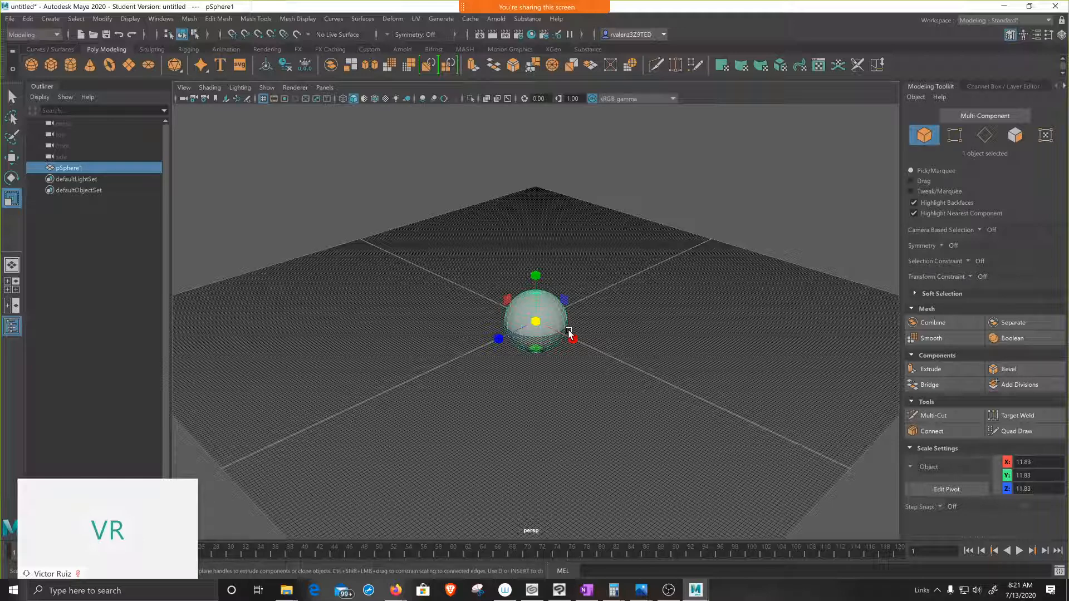
key("w")
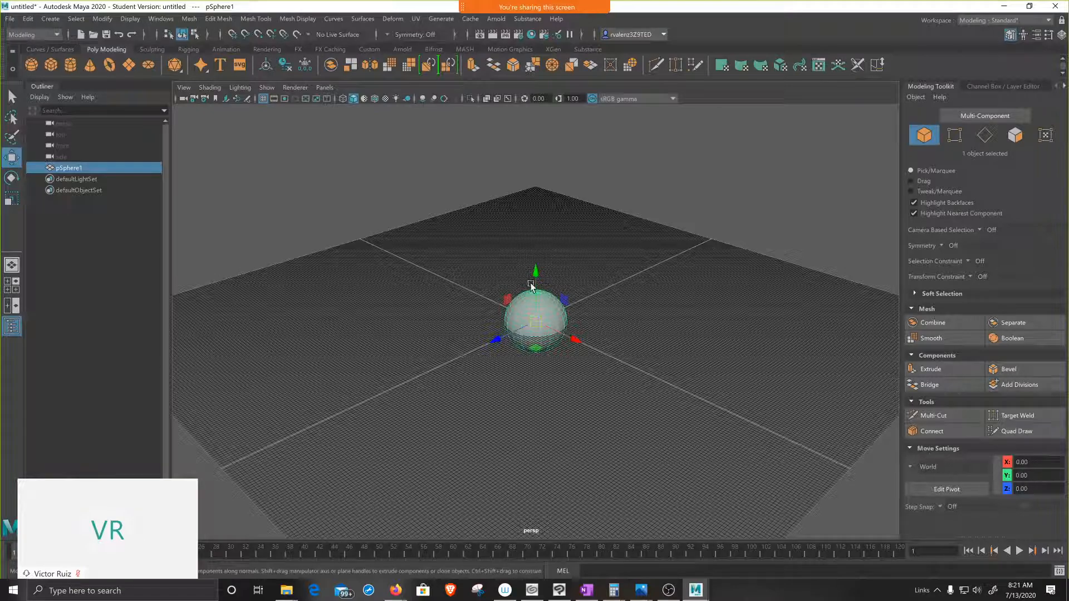
left_click_drag(536, 270, 539, 236)
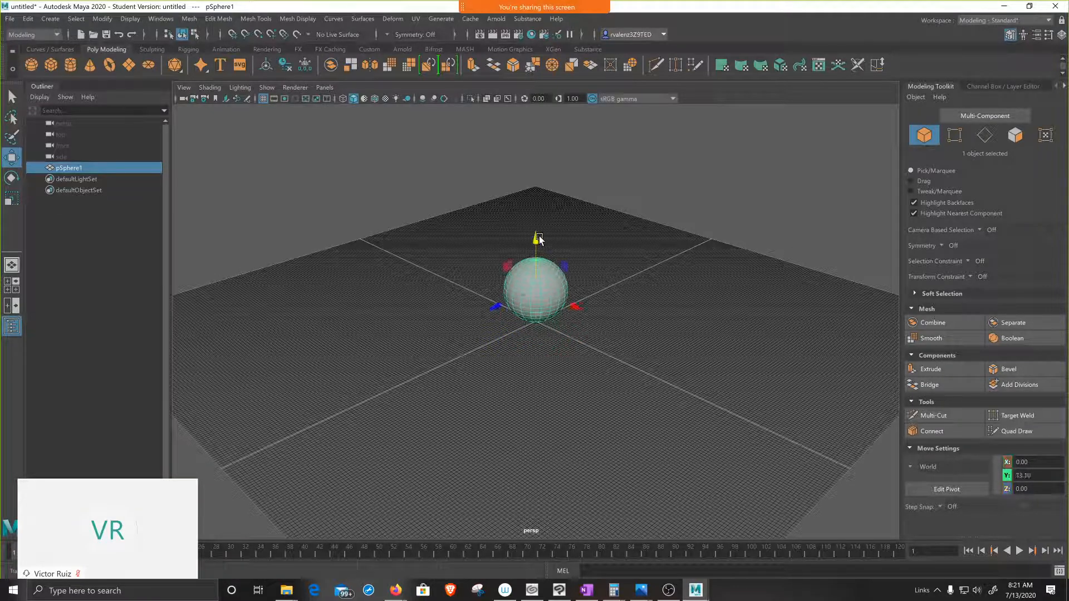
scroll(539, 361, "up", 3)
scroll(539, 361, "up", 5)
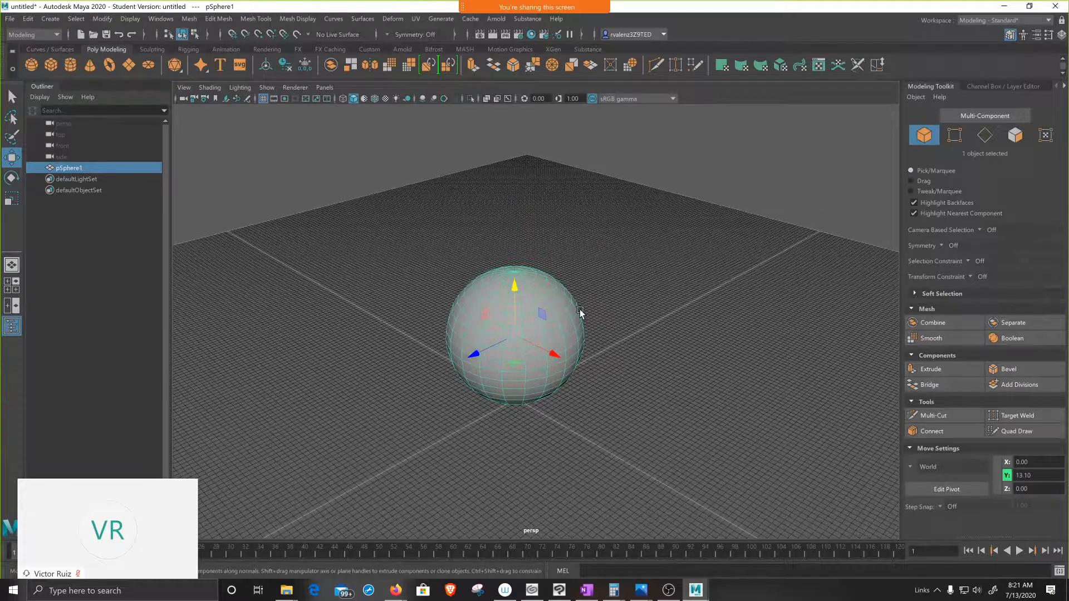
middle_click_drag(580, 310, 580, 338, "alt")
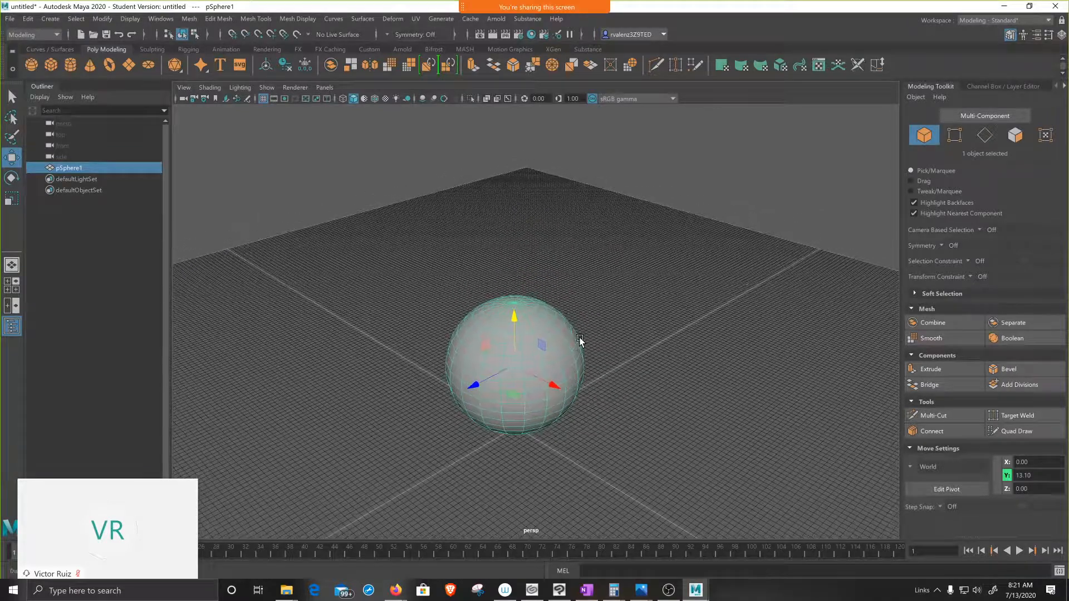
right_click(543, 324)
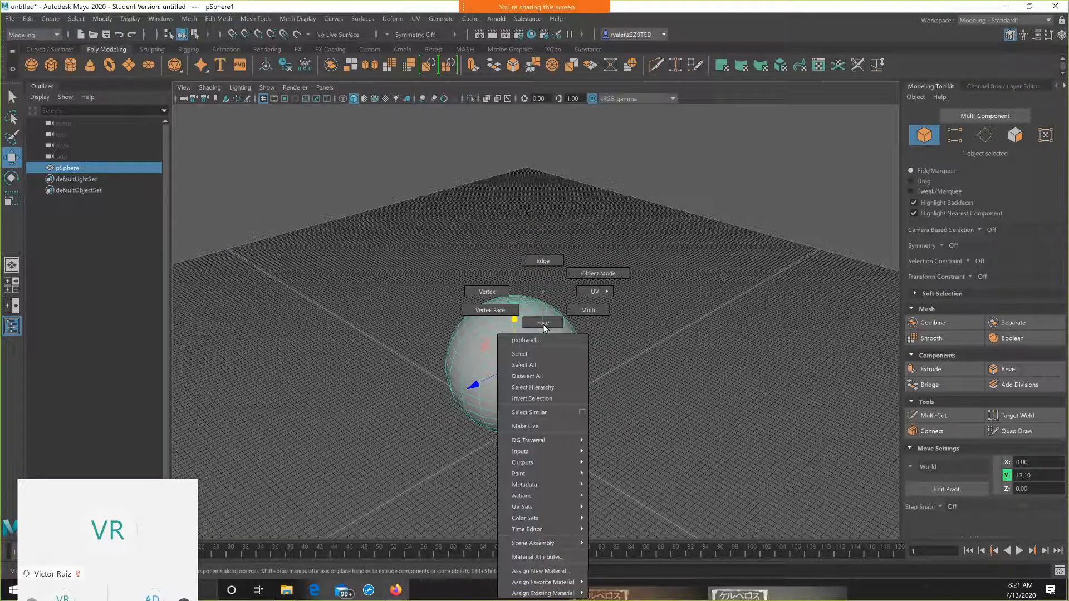
left_click(538, 569)
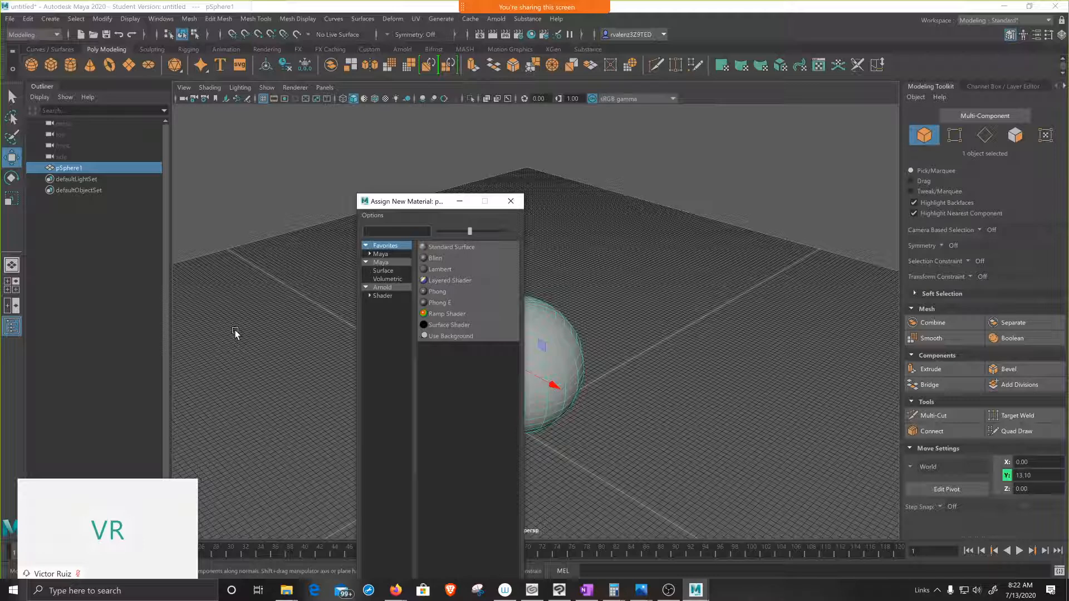
left_click_drag(426, 203, 399, 205)
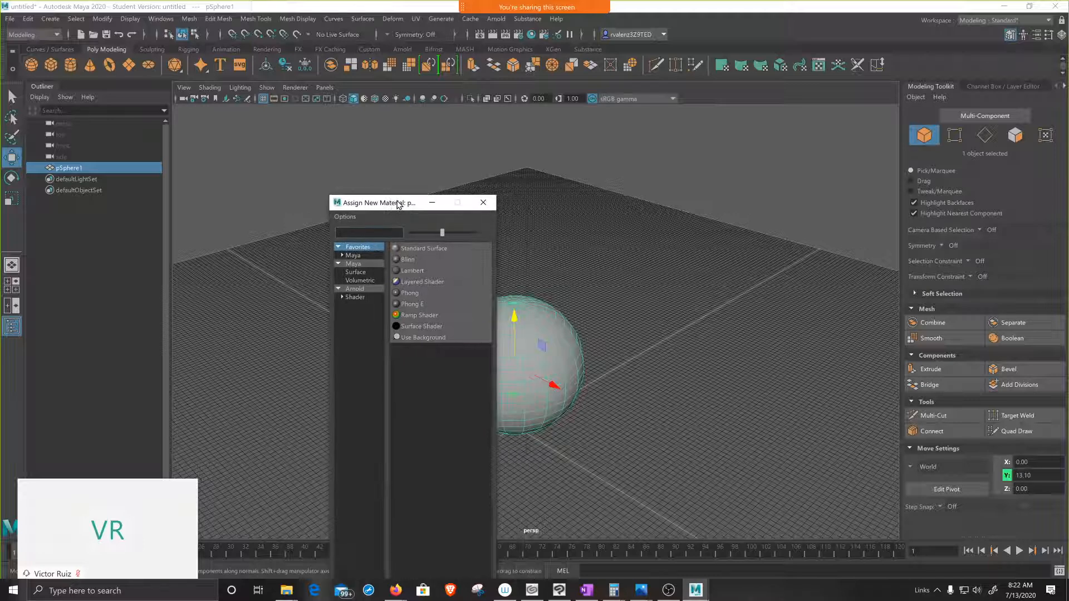
left_click(484, 202)
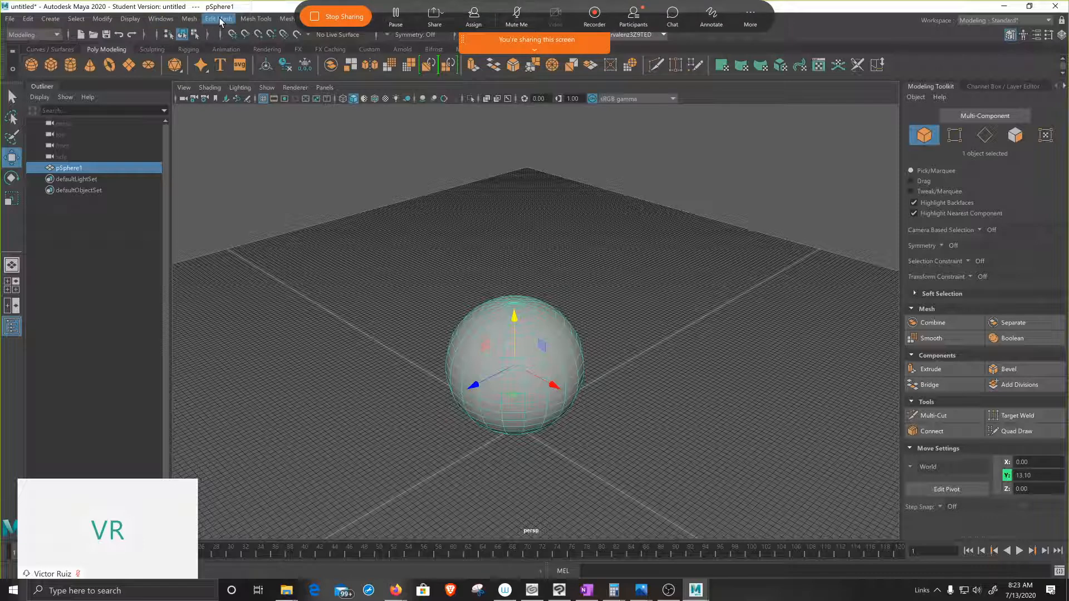
Step: Examine the Plug-in Manager for the Loaded and Auto load settings of the Substance in Maya plug-ins, and look over the available Substance commands
left_click(156, 20)
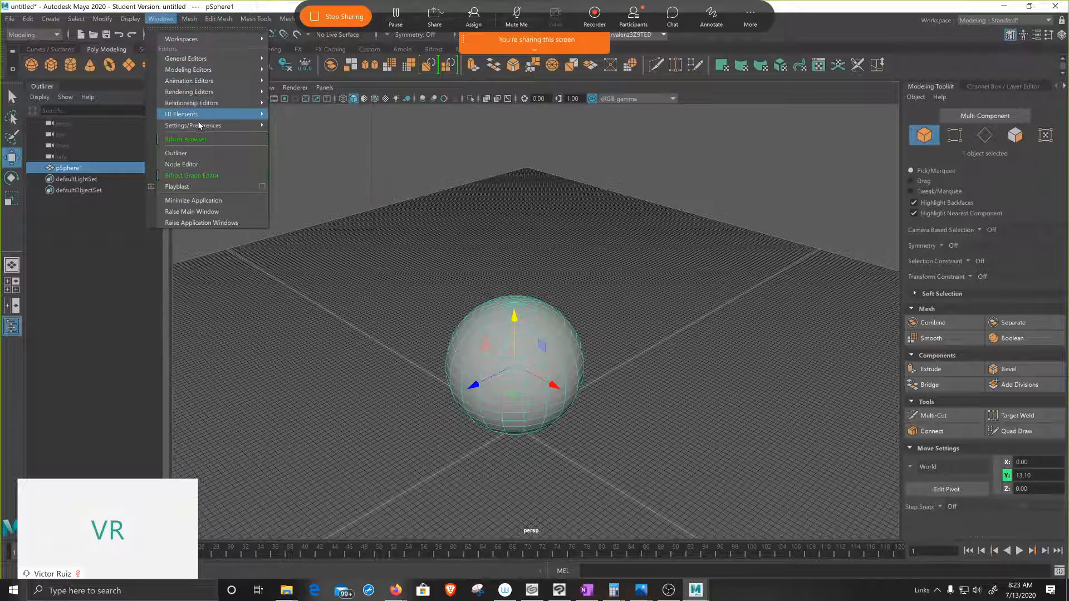
mouse_move(198, 124)
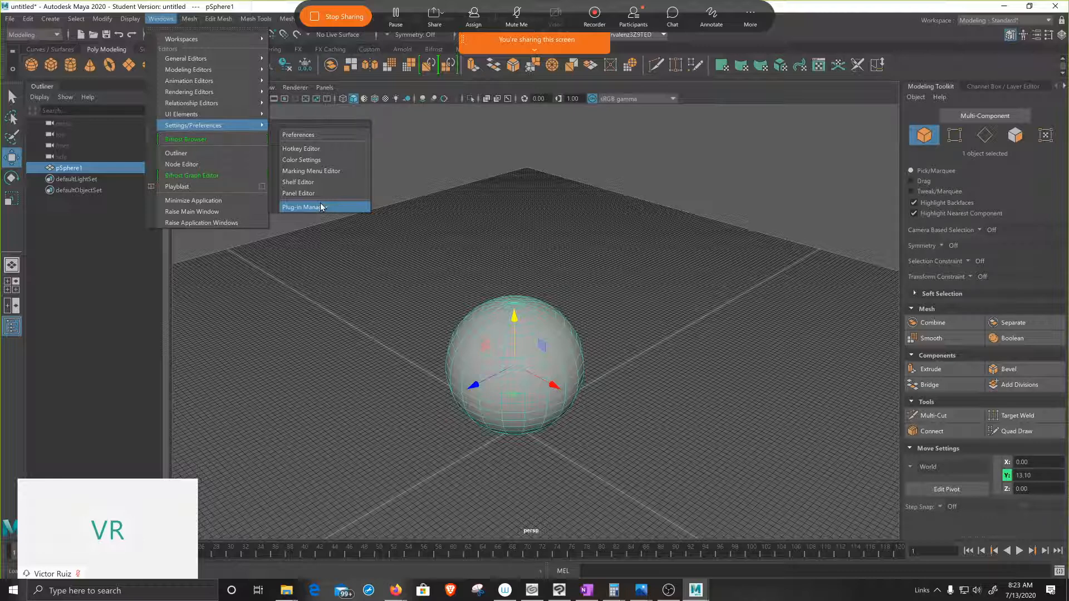
left_click(320, 207)
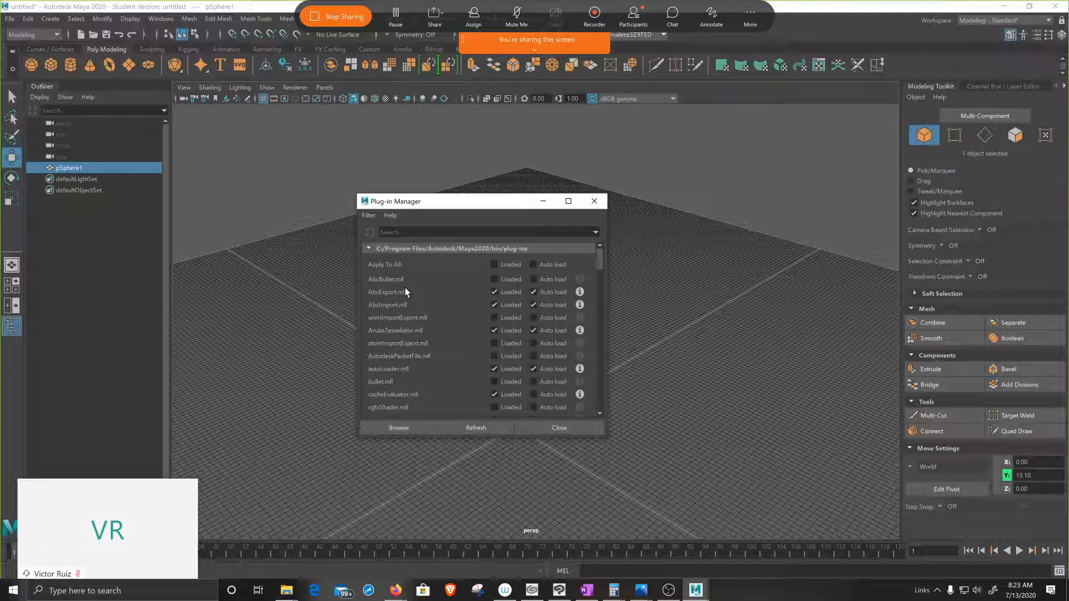
scroll(405, 287, "down", 3)
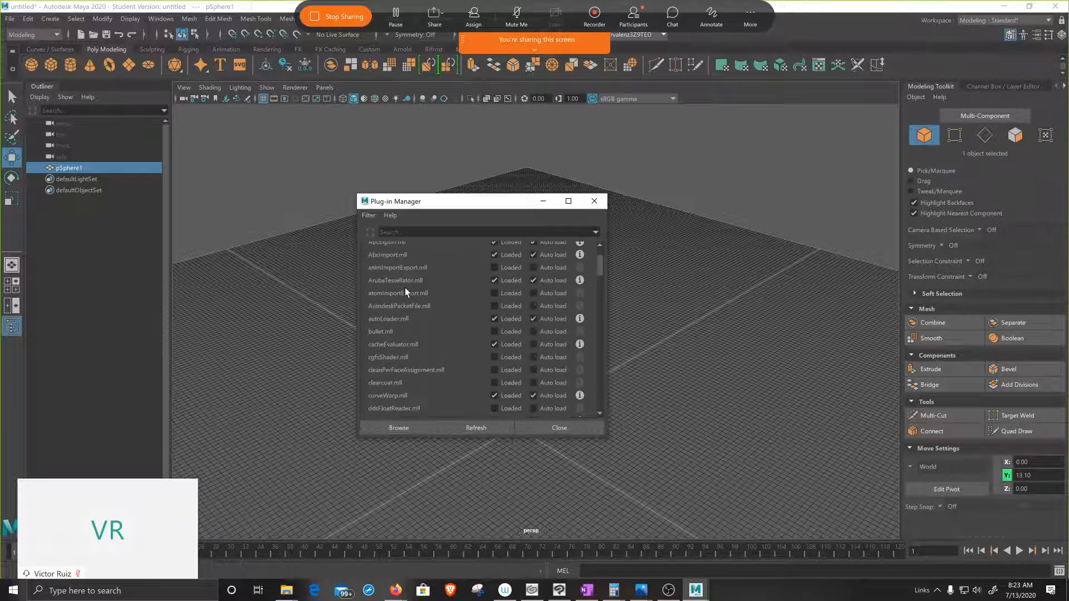
scroll(405, 287, "down", 3)
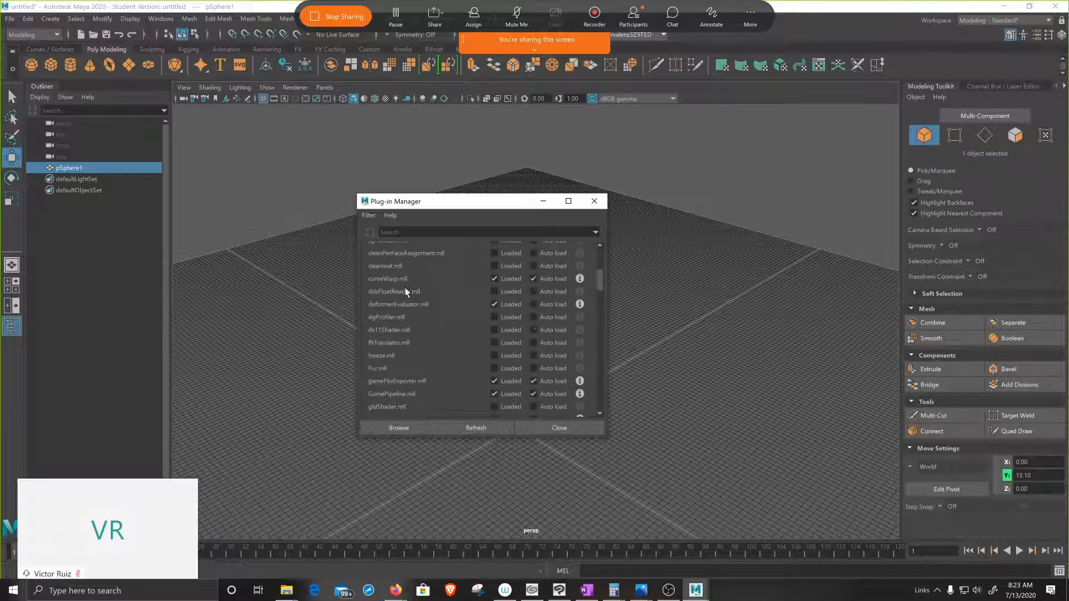
scroll(406, 288, "down", 3)
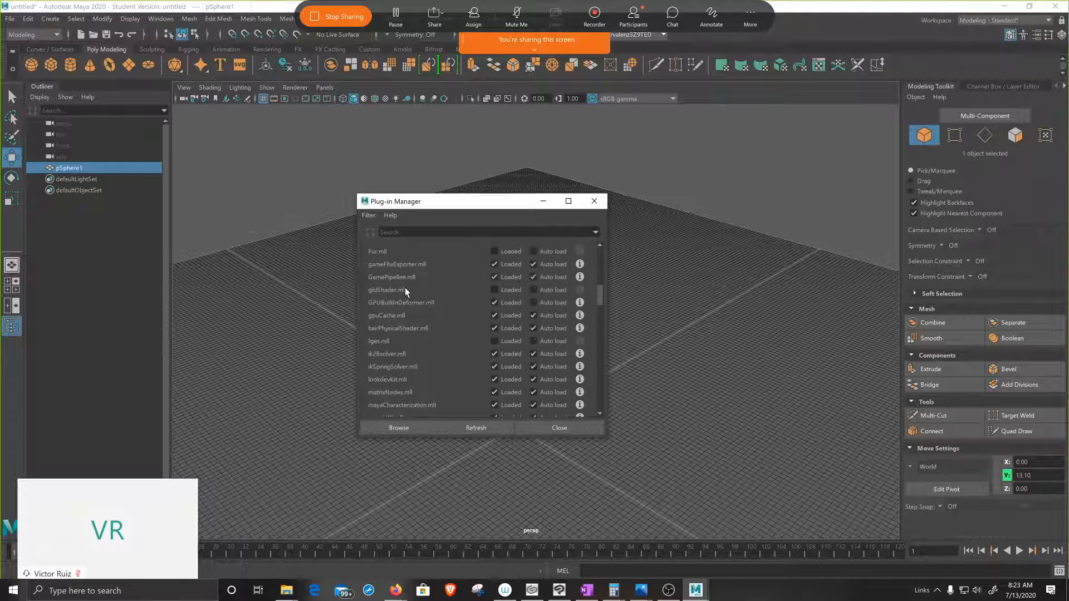
scroll(406, 288, "down", 5)
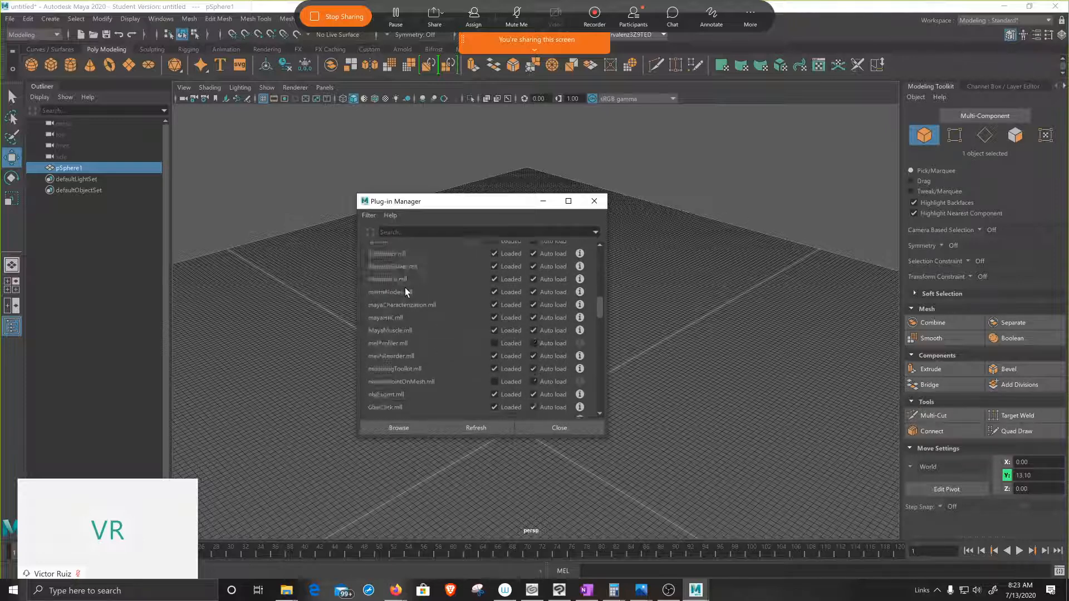
scroll(405, 292, "down", 3)
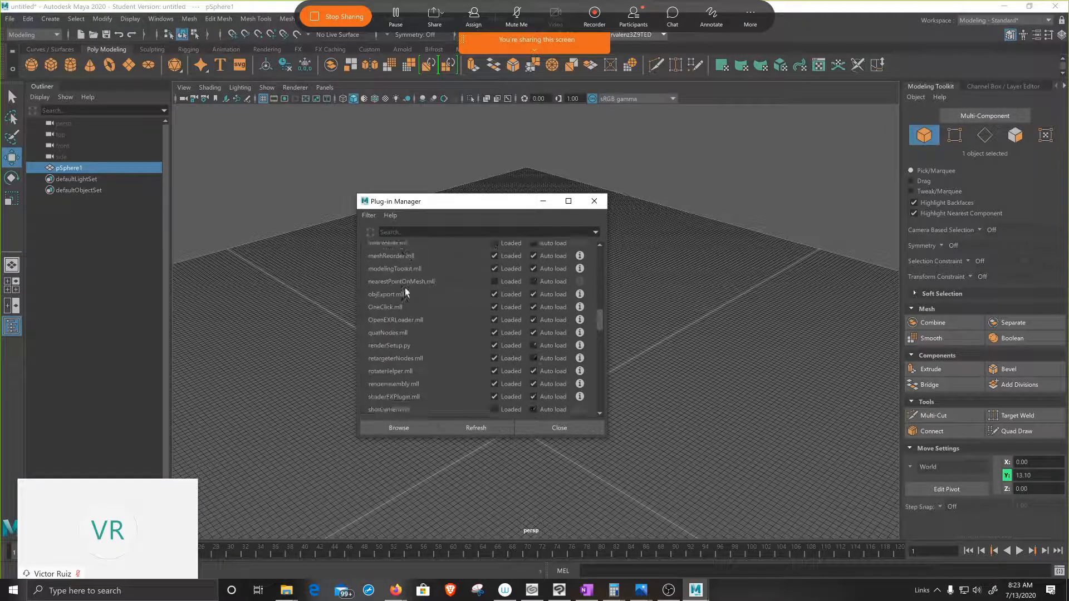
scroll(405, 287, "down", 3)
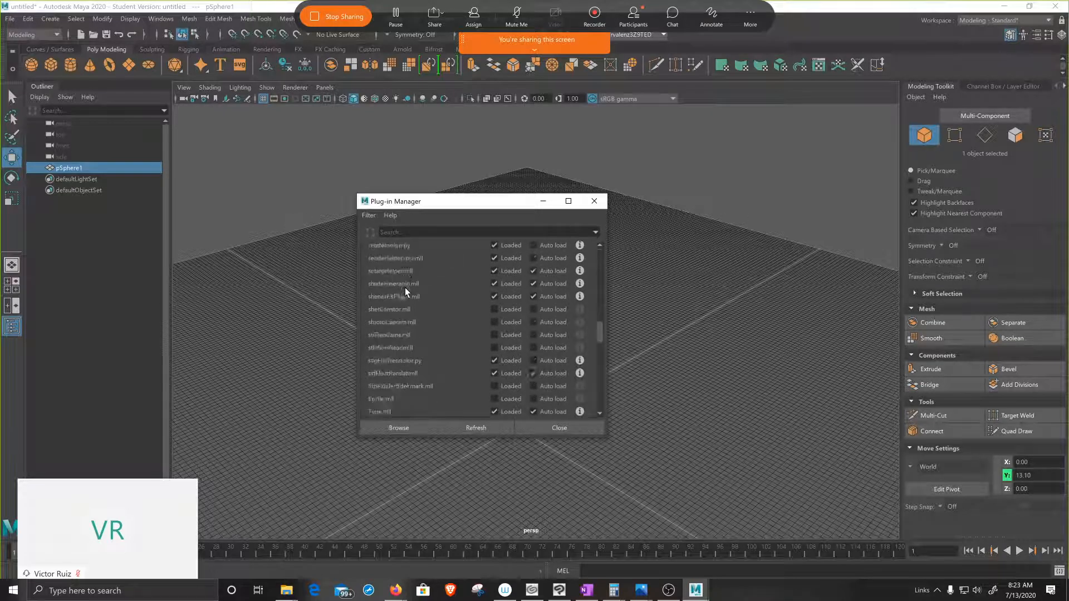
scroll(405, 288, "down", 3)
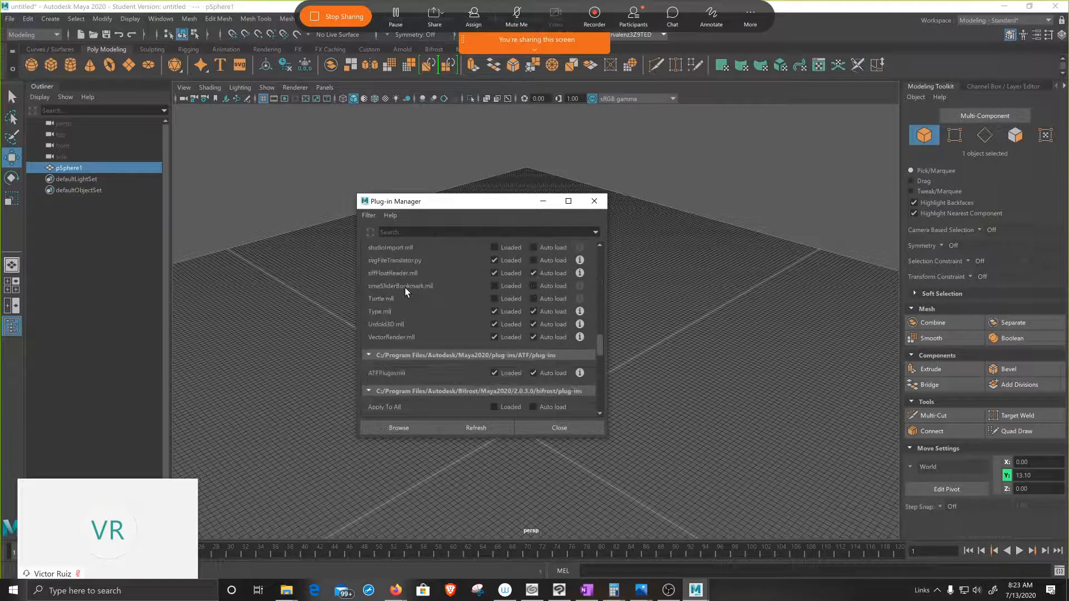
scroll(406, 288, "down", 3)
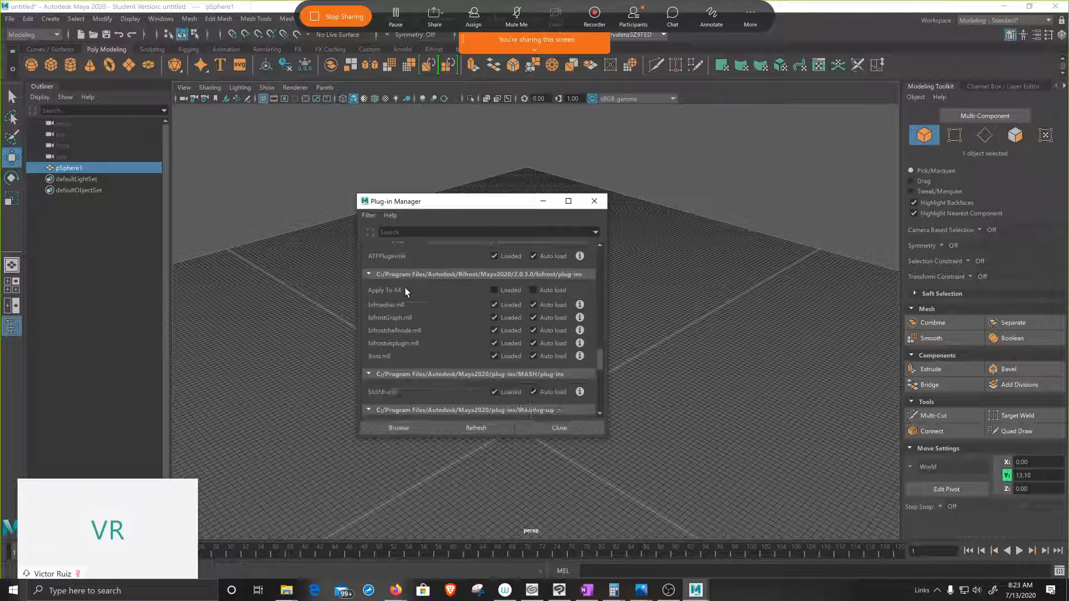
scroll(405, 287, "down", 2)
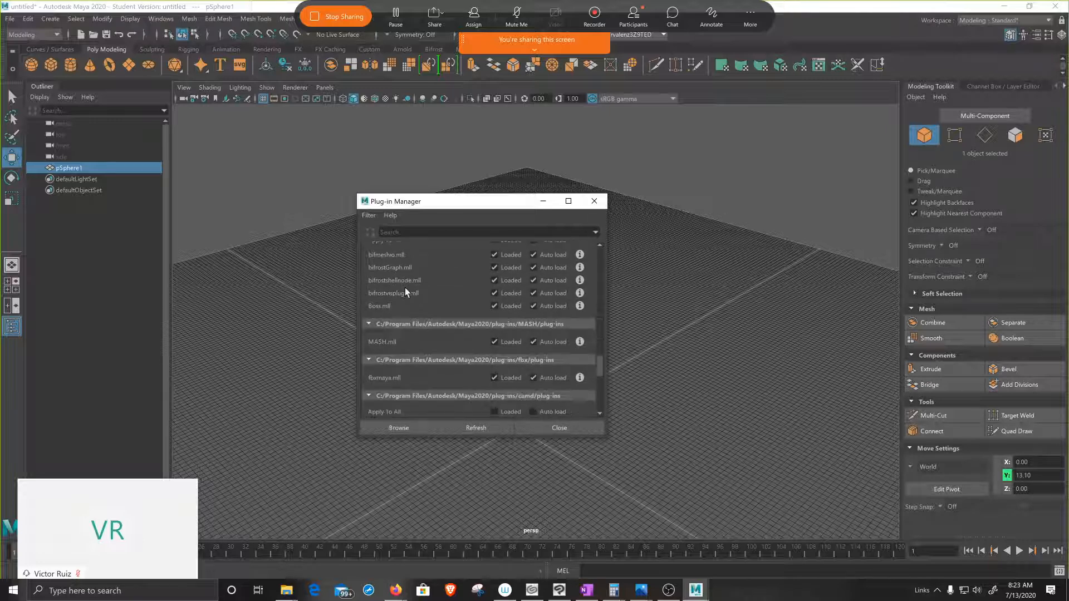
scroll(405, 288, "down", 3)
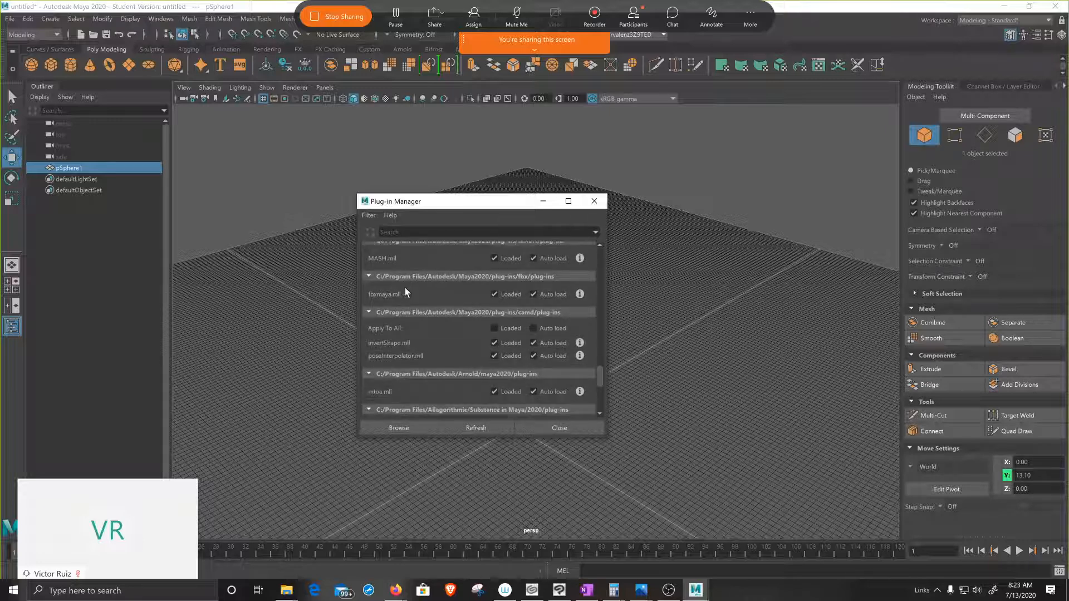
scroll(405, 287, "down", 3)
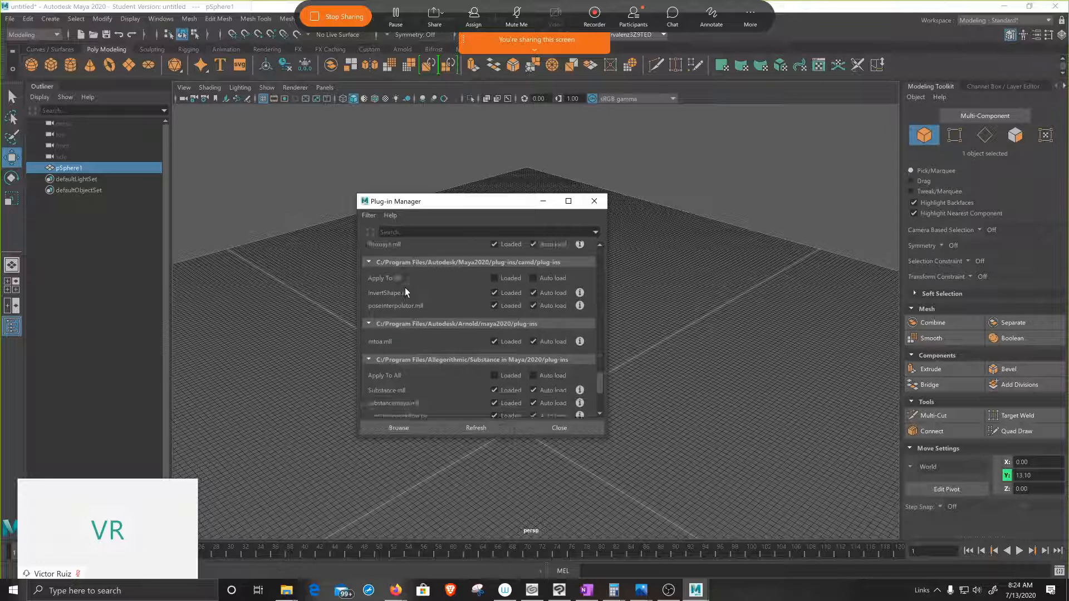
scroll(406, 287, "down", 1)
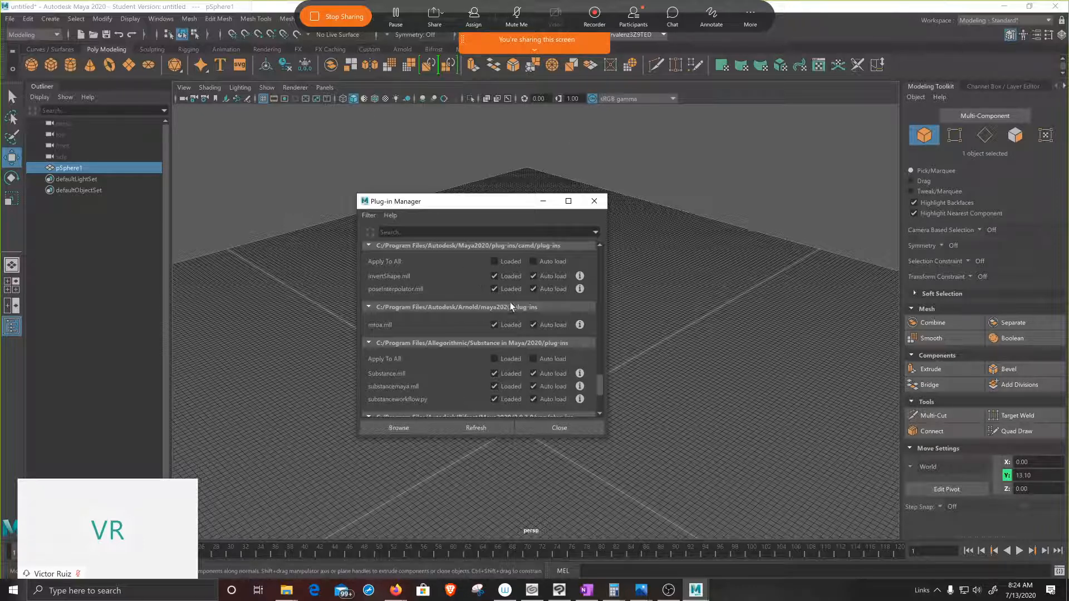
left_click(595, 201)
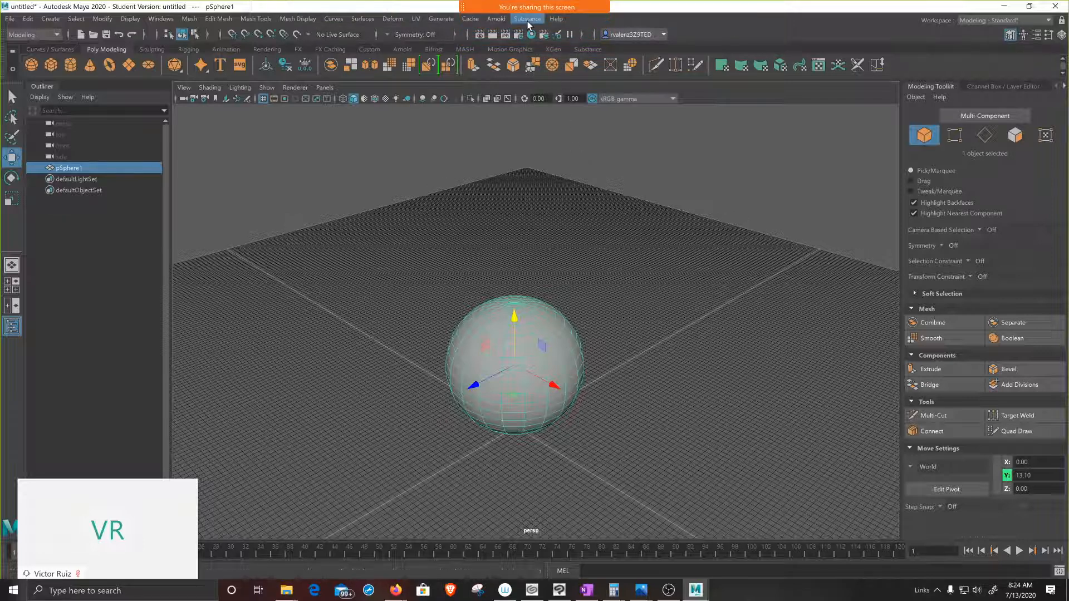
left_click(527, 19)
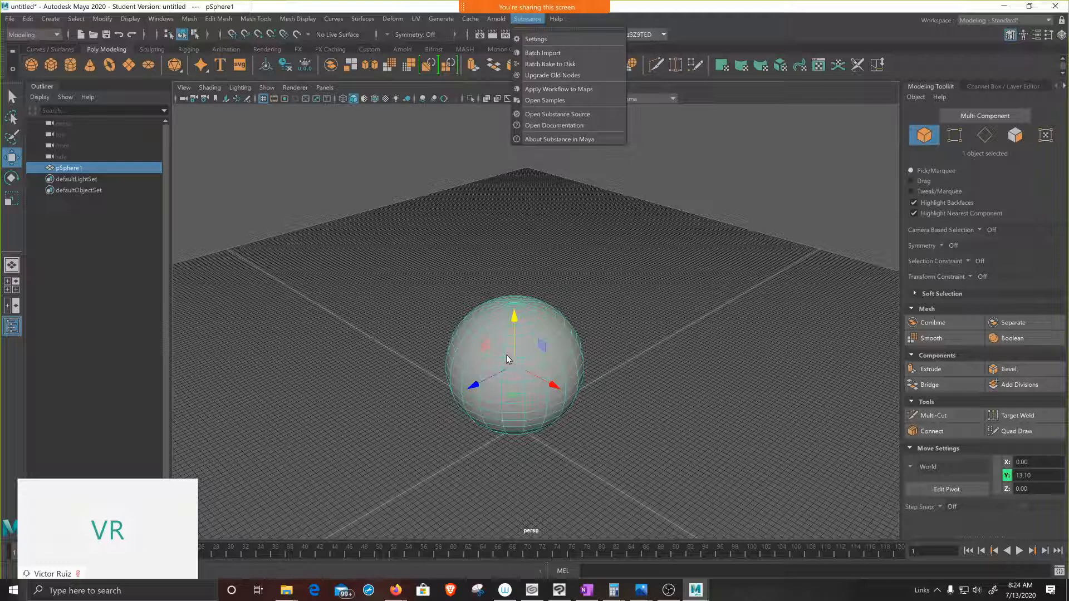
left_click(489, 319)
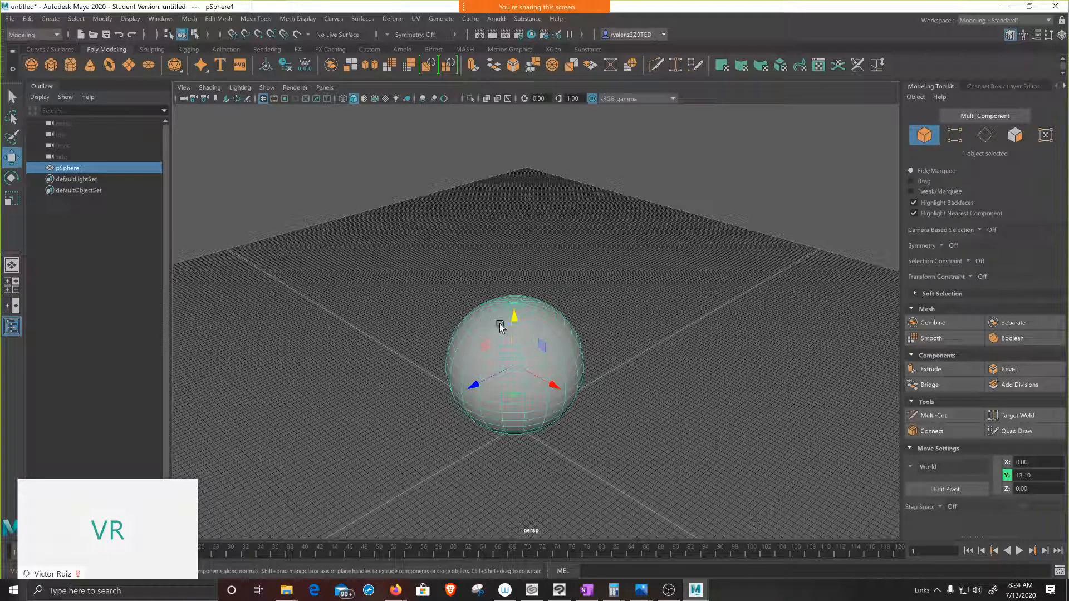
Step: Open the Hypershade and create a Substance Node from Maya's 2D Textures
left_click(531, 34)
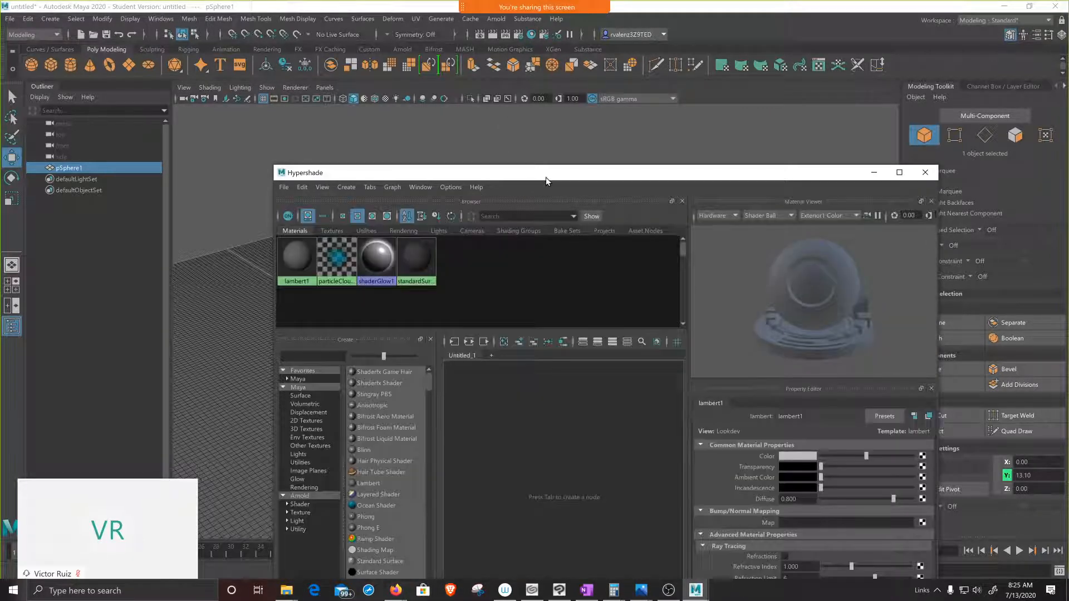
left_click_drag(546, 177, 560, 133)
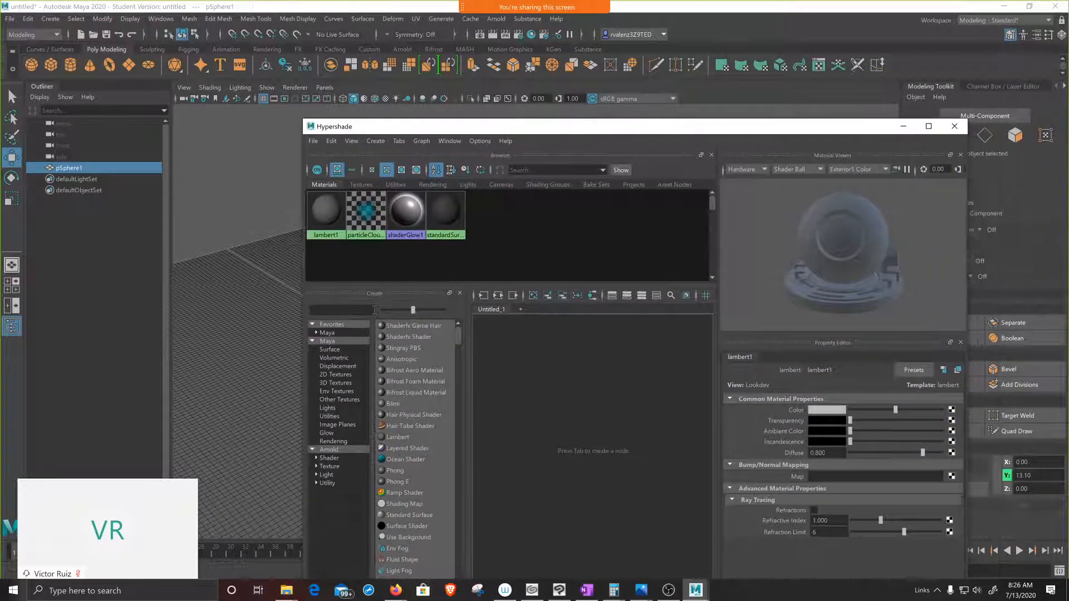
left_click(343, 379)
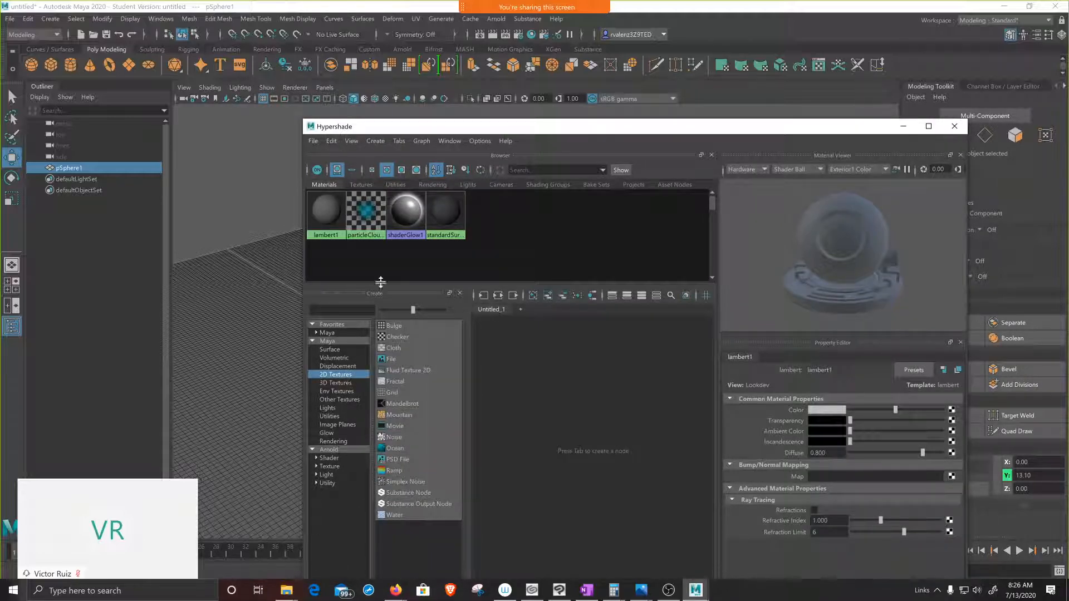
left_click_drag(580, 120, 545, 100)
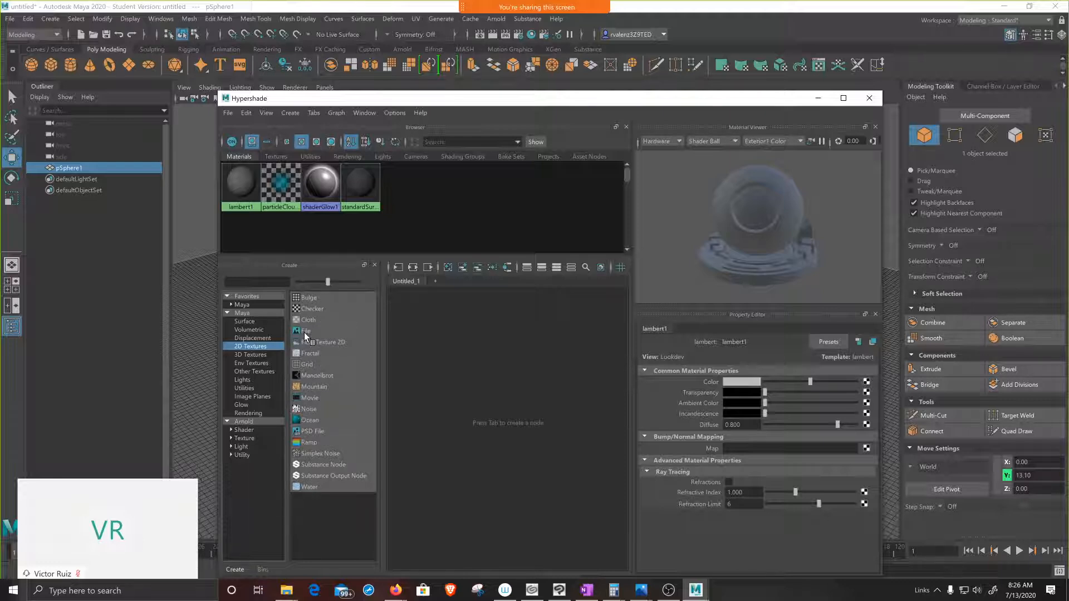
left_click(311, 466)
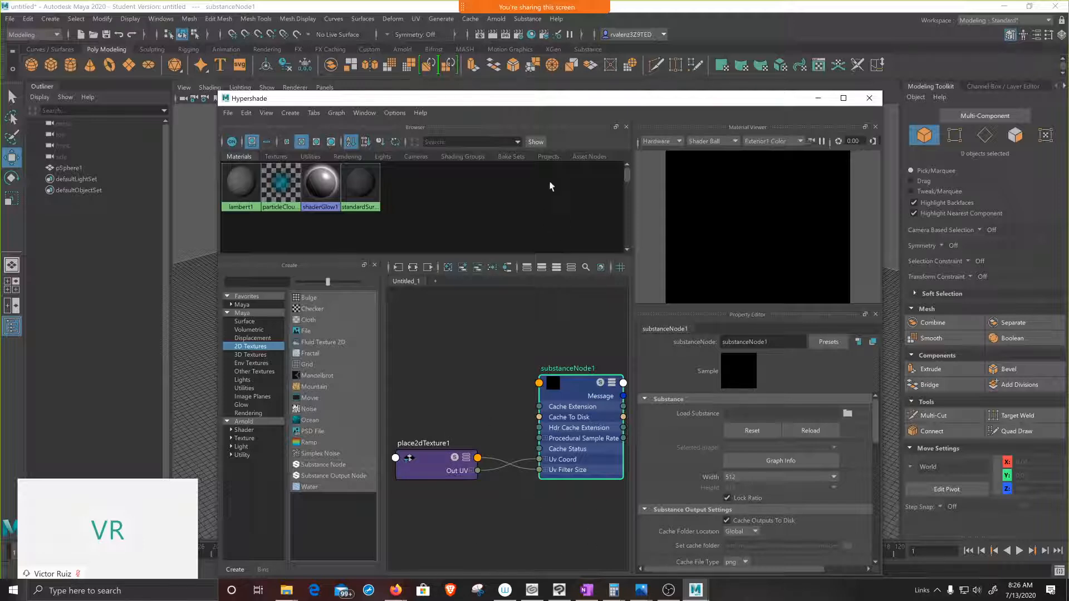
Step: Load the TexturesCom_Brick_CinderblocksPainted2.sbsar file from the PBR textures folder into the Substance node
left_click_drag(540, 102, 488, 114)
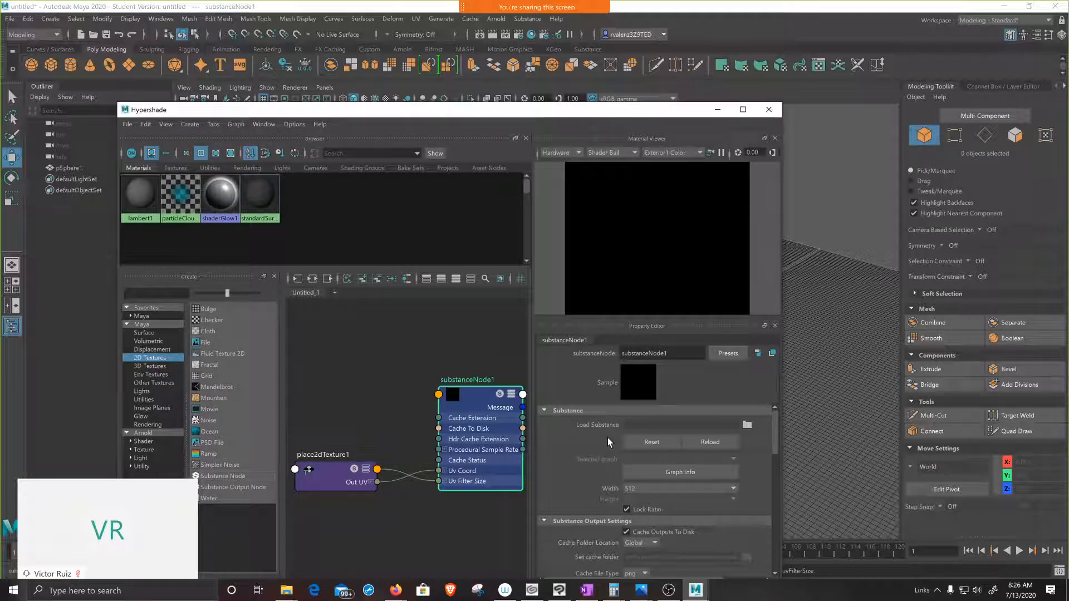
left_click(747, 426)
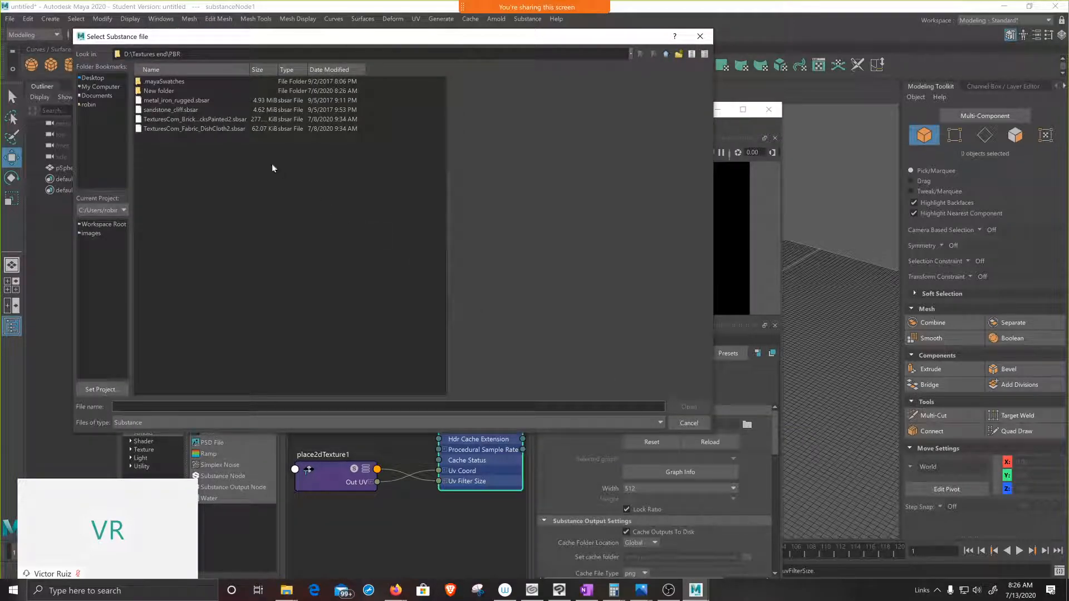
left_click(172, 120)
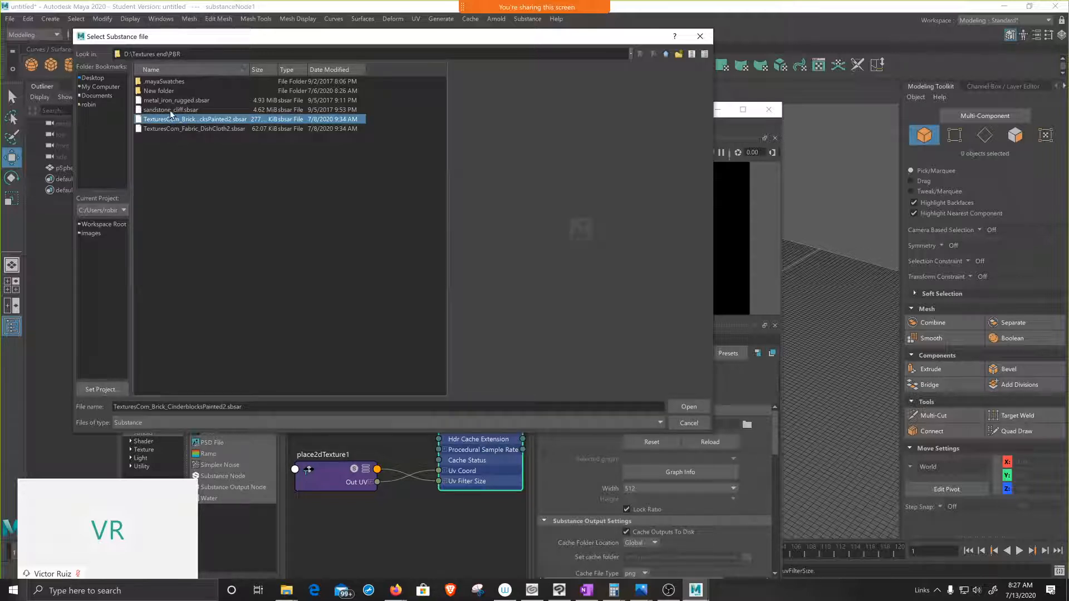
left_click(170, 110)
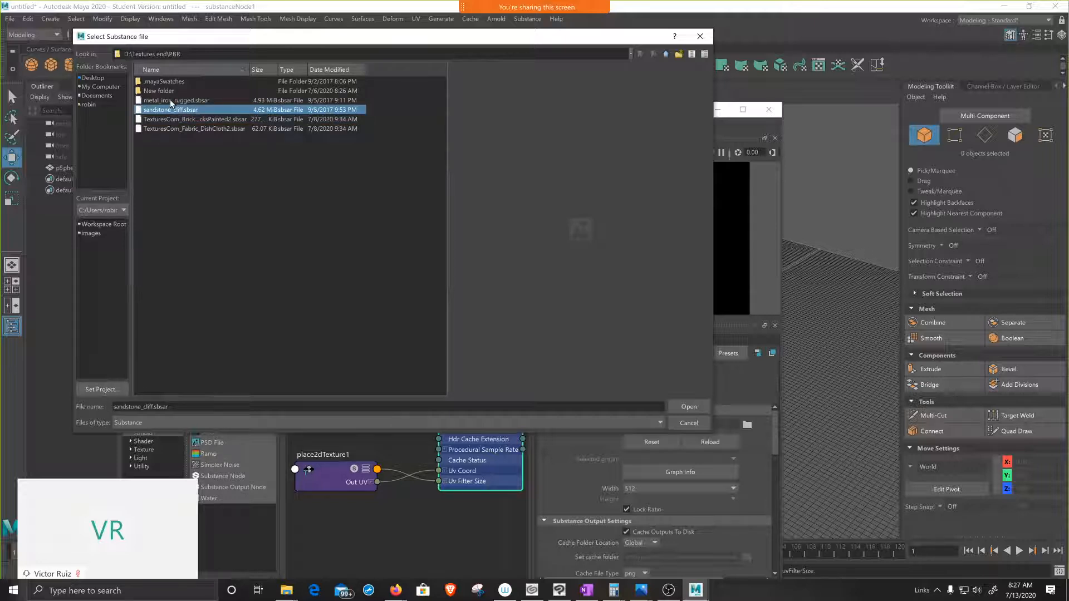
left_click(169, 100)
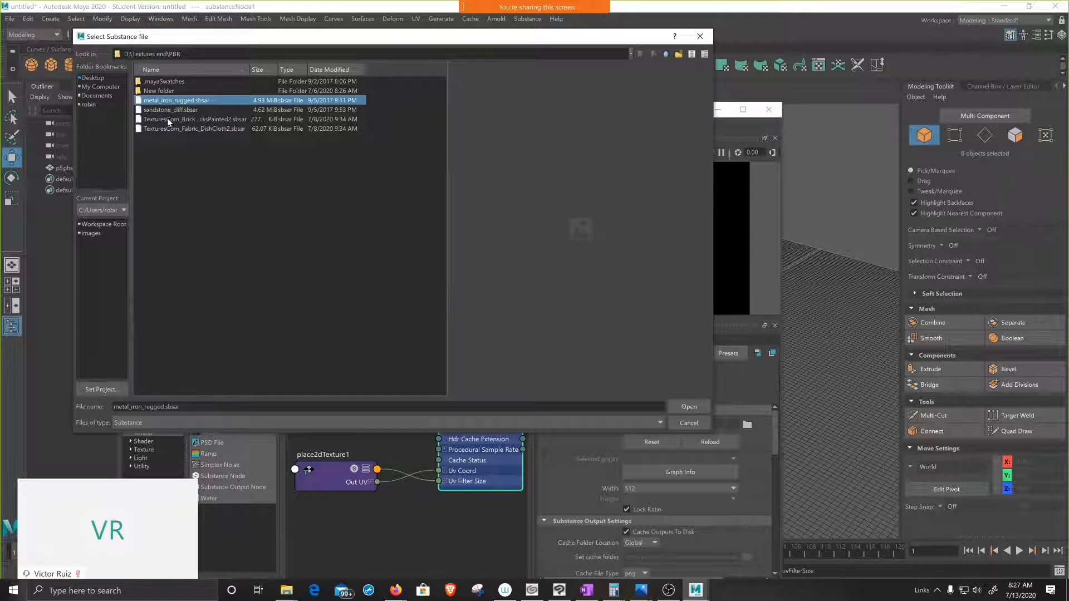
left_click(168, 120)
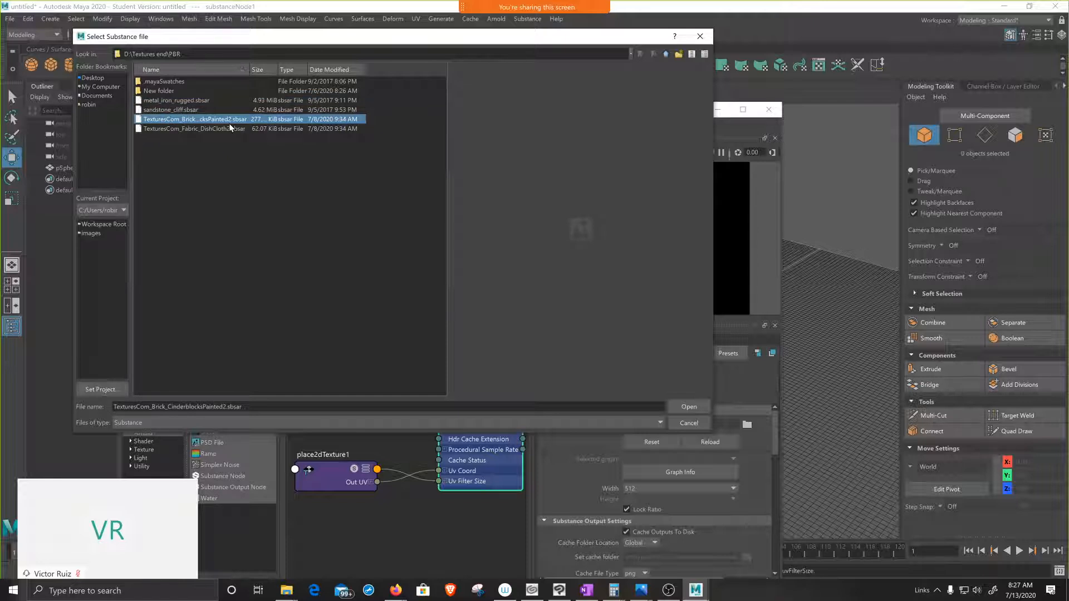
left_click_drag(251, 69, 276, 69)
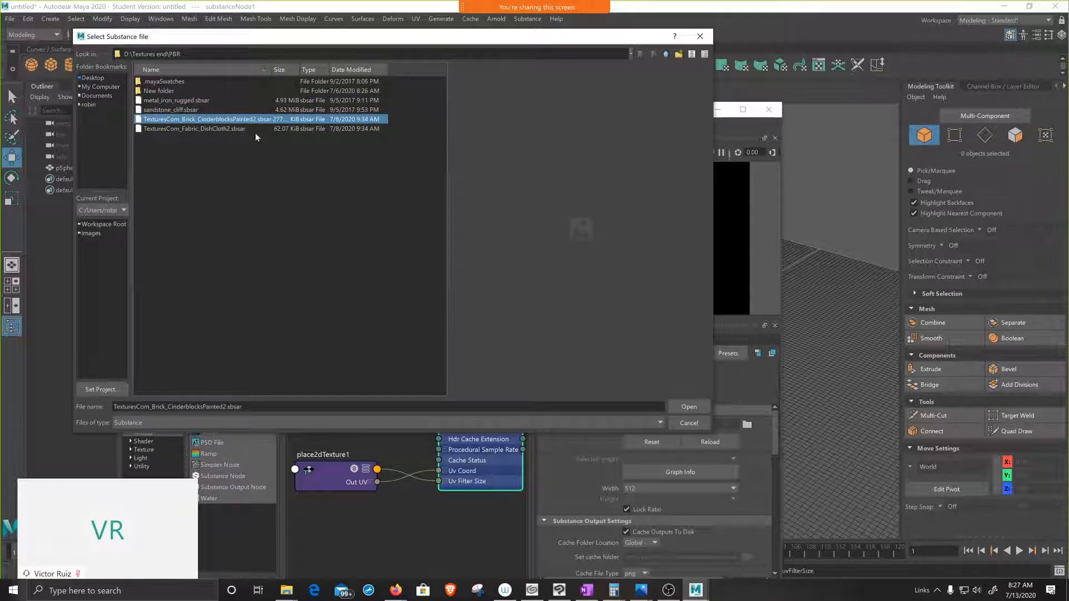
left_click(691, 409)
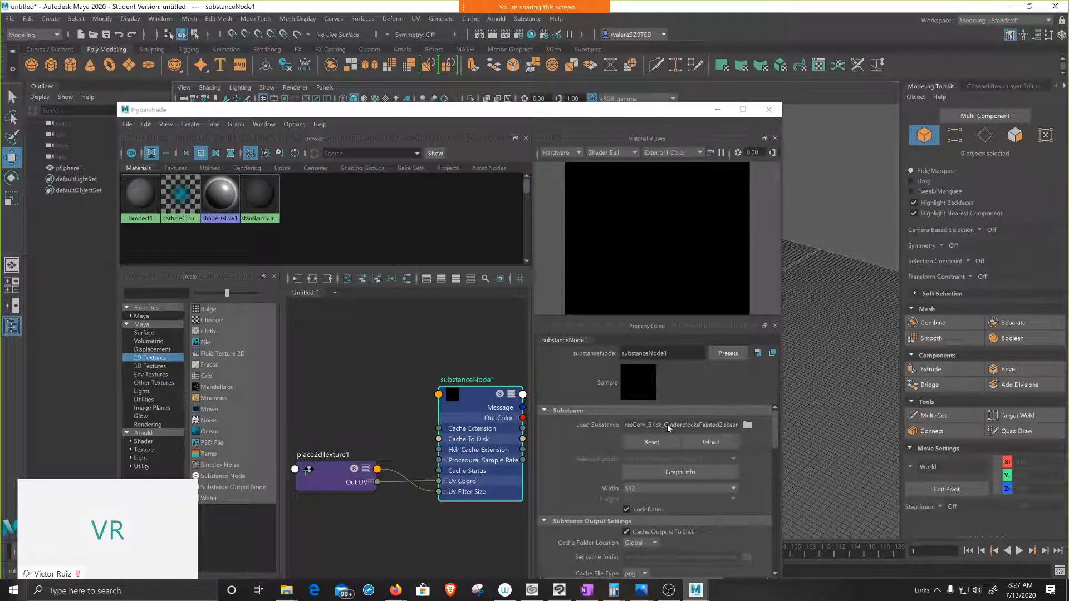
Step: Create a shader network from the loaded Substance using the Arnold renderer workflow
scroll(441, 442, "down", 2)
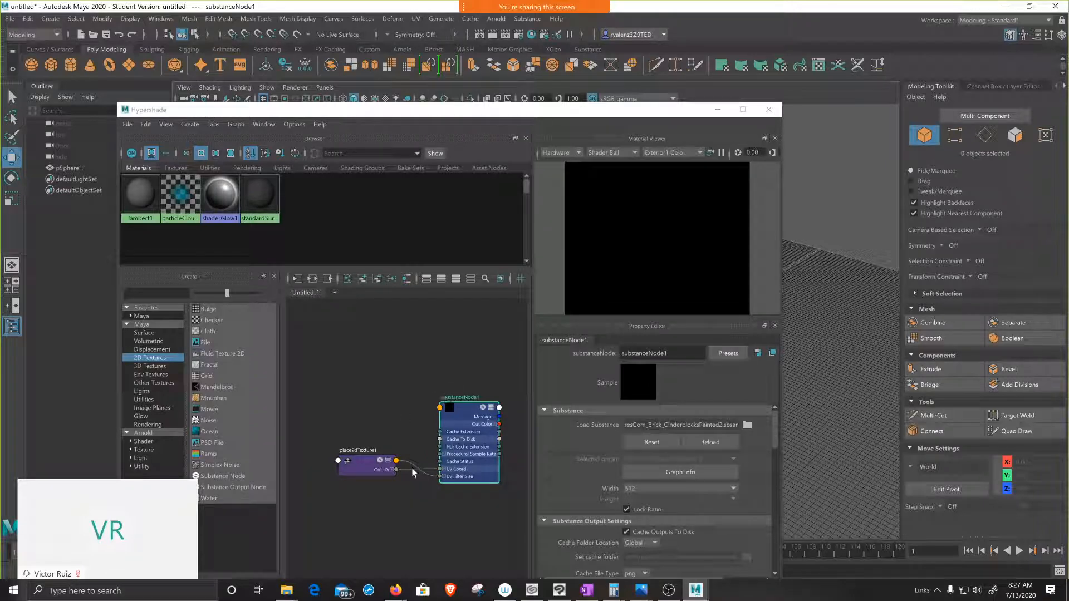
scroll(690, 442, "down", 6)
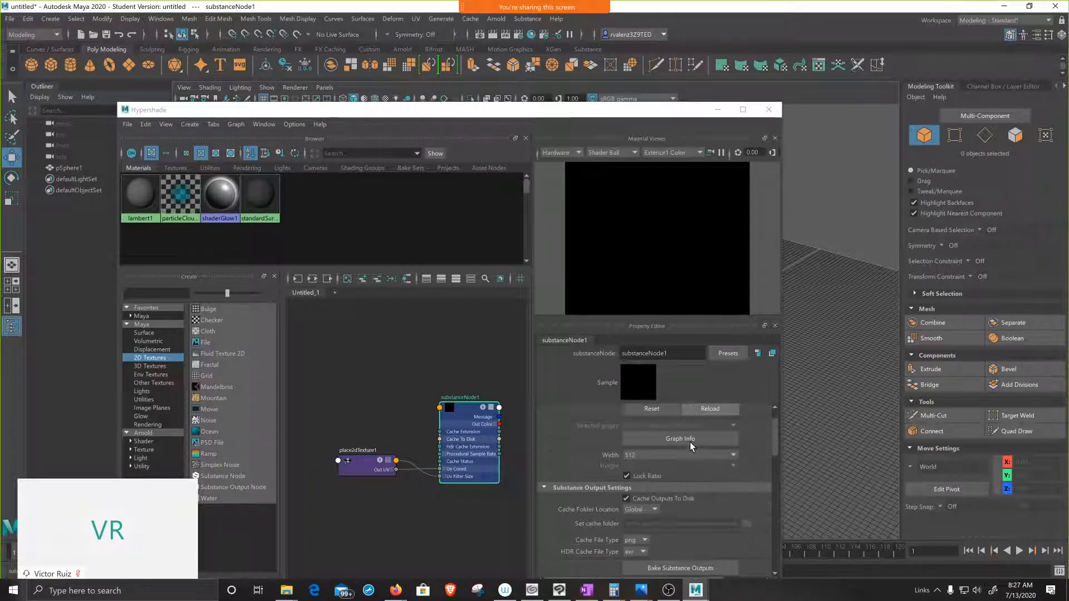
scroll(690, 442, "down", 1)
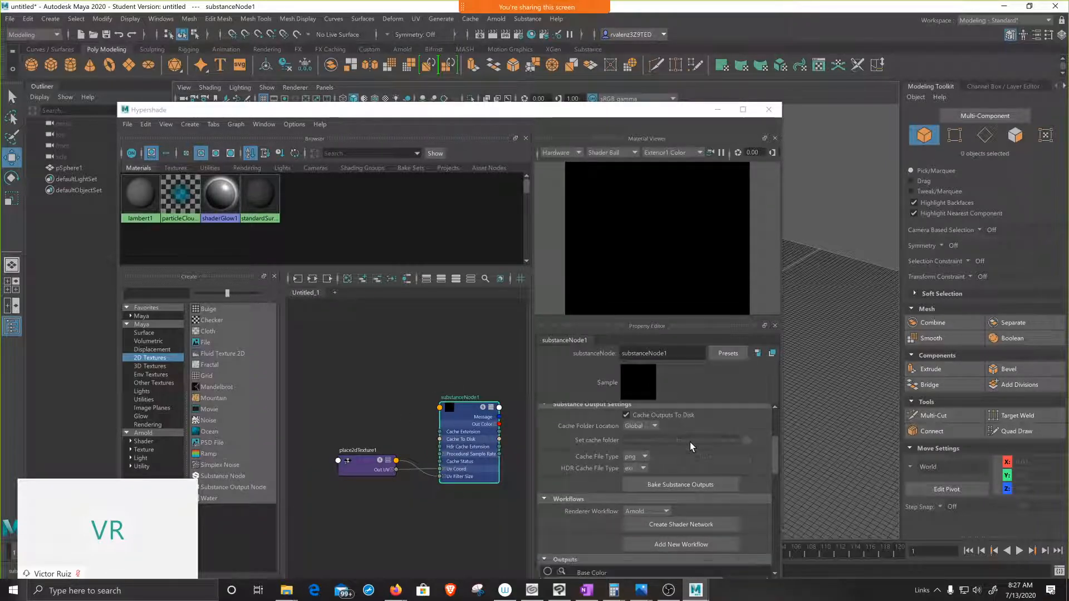
scroll(690, 443, "down", 2)
scroll(690, 443, "up", 3)
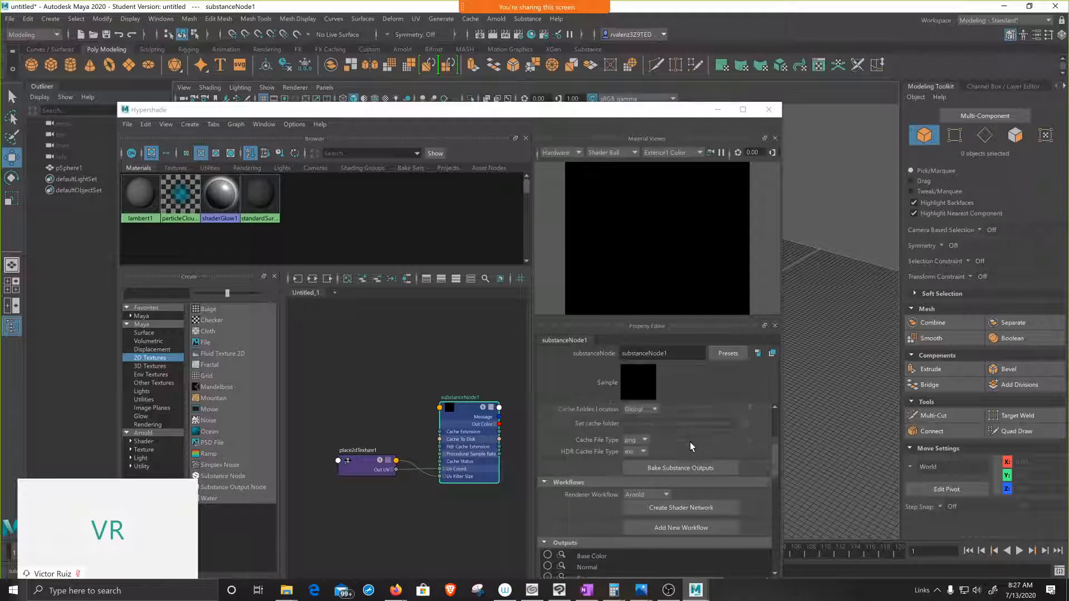
scroll(690, 442, "up", 6)
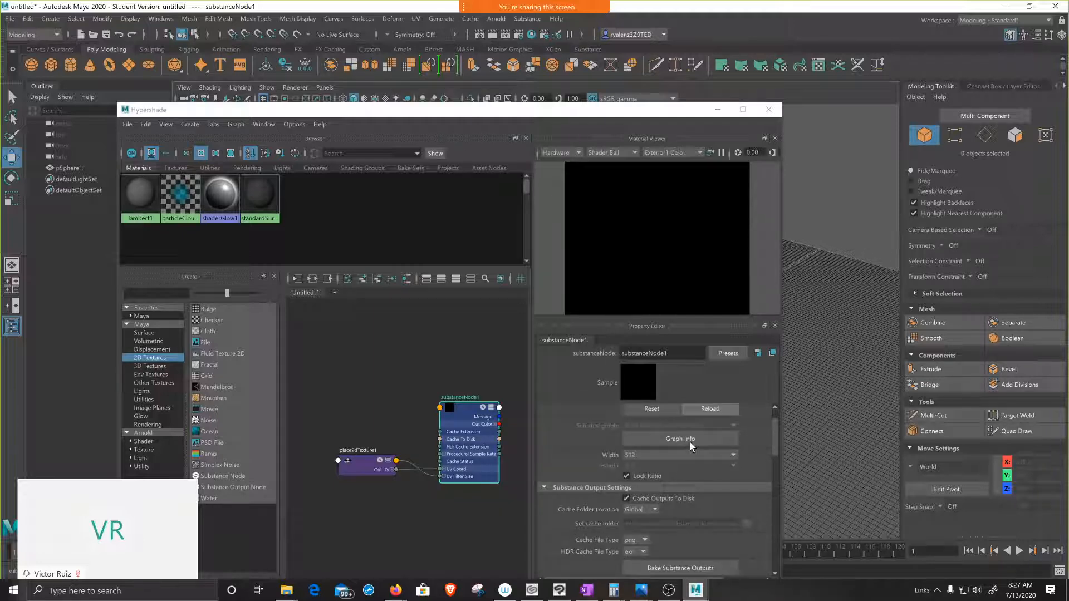
scroll(690, 442, "down", 2)
scroll(690, 443, "down", 5)
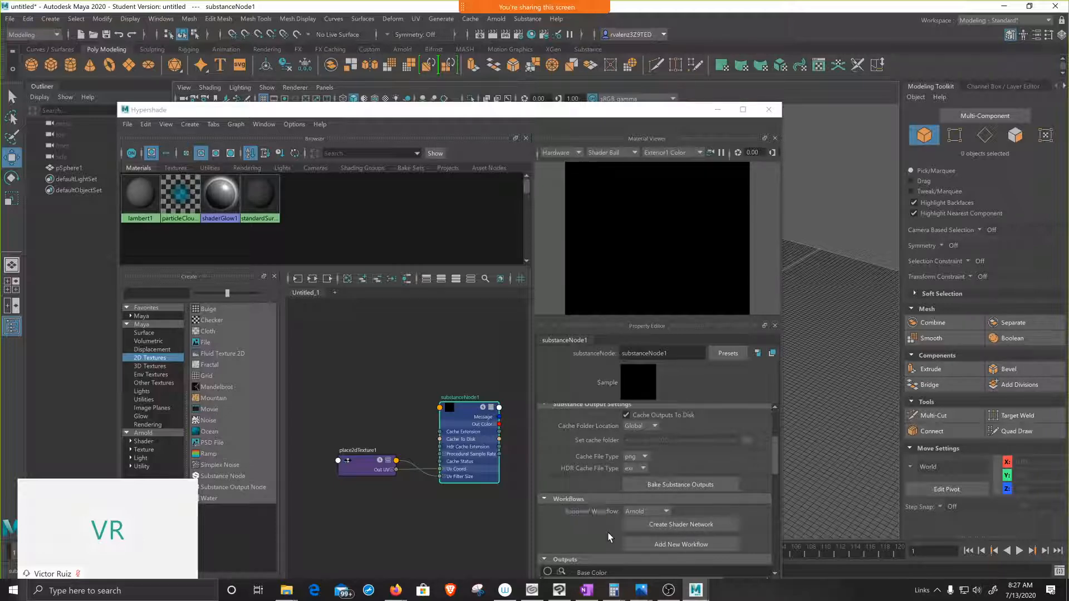
left_click(688, 527)
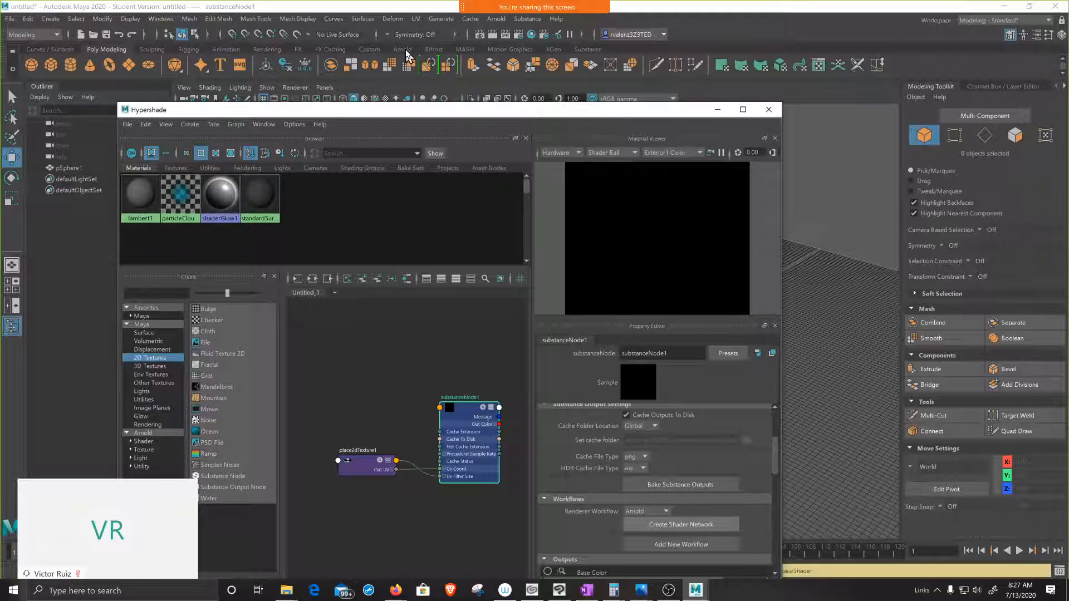
Step: Look over the whole generated shader network in the Hypershade, then examine the Substance node and its connections
left_click_drag(501, 109, 329, 41)
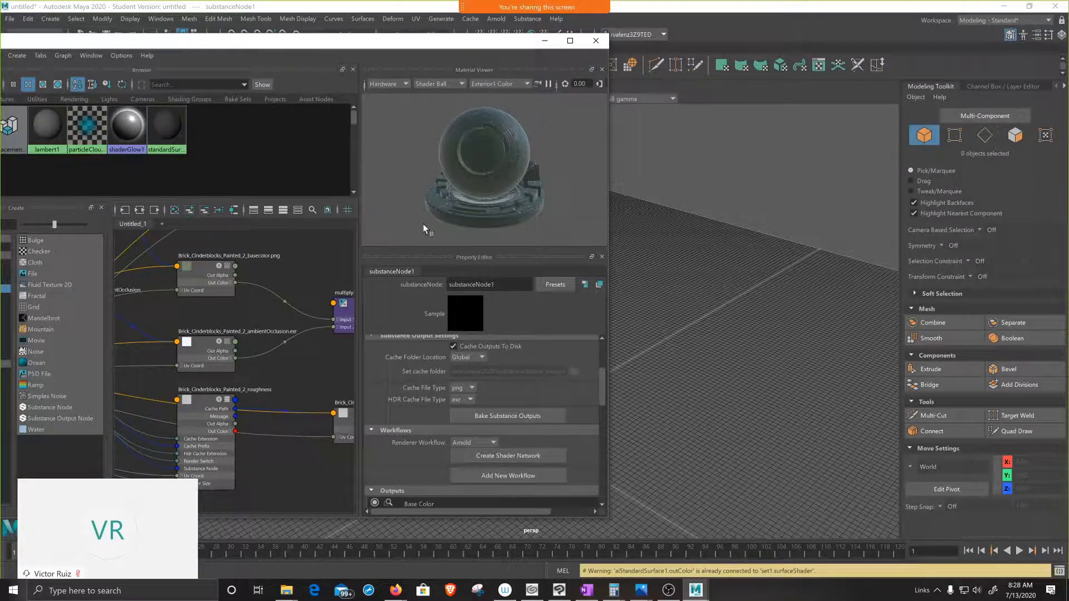
left_click_drag(361, 43, 634, 28)
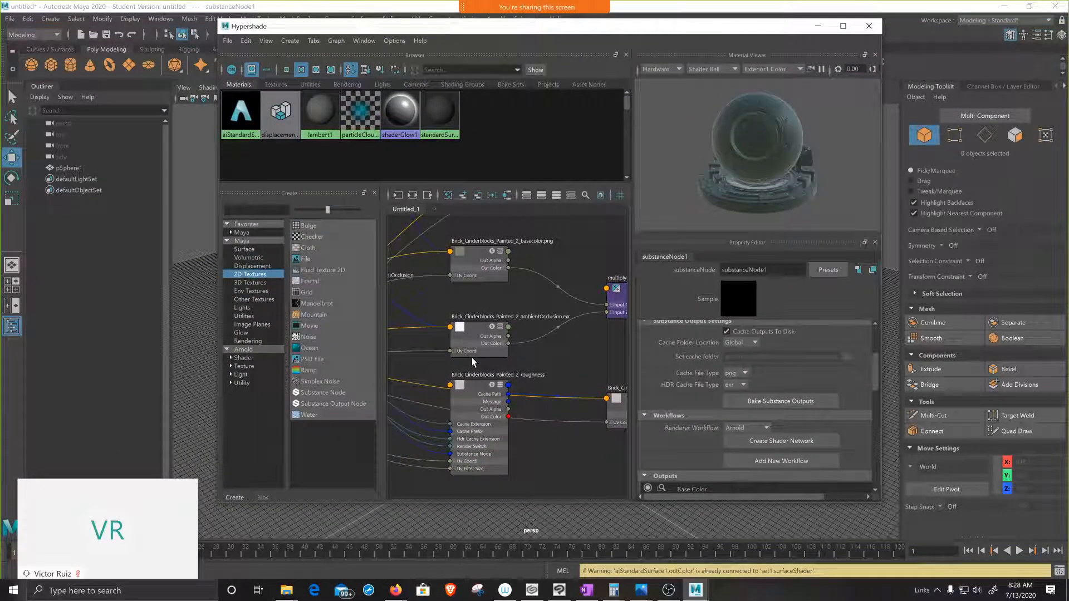
scroll(473, 362, "down", 4)
scroll(474, 362, "down", 3)
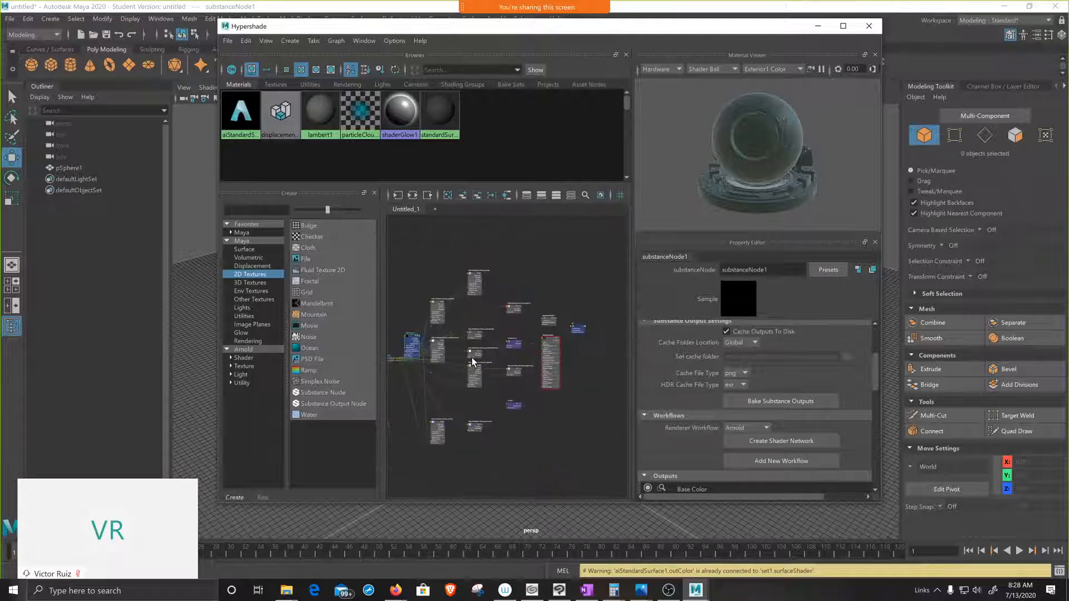
scroll(472, 361, "up", 4)
scroll(472, 361, "up", 3)
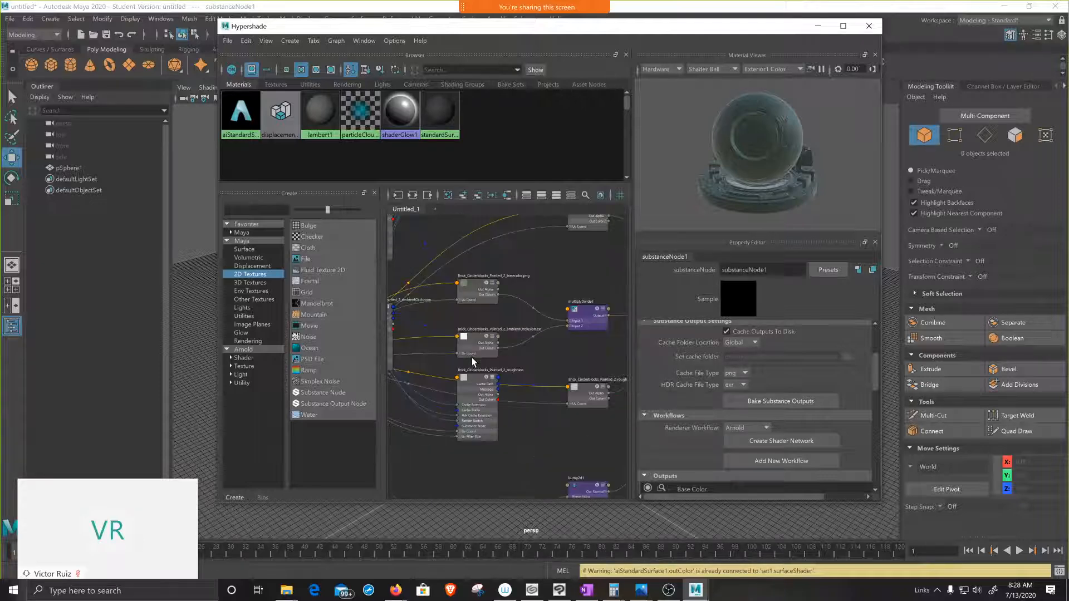
scroll(472, 361, "down", 5)
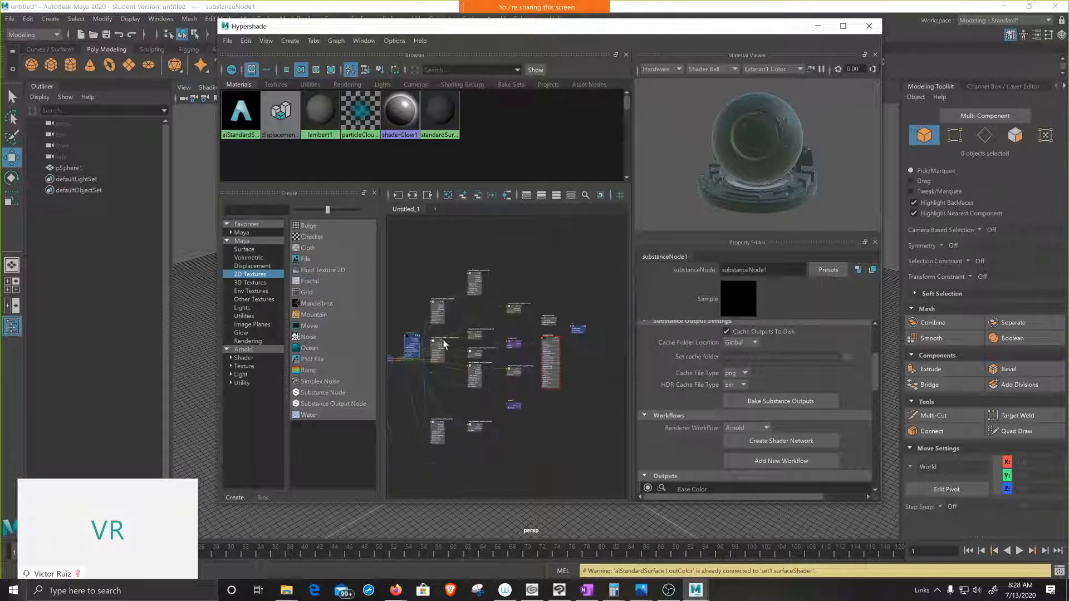
scroll(429, 351, "up", 5)
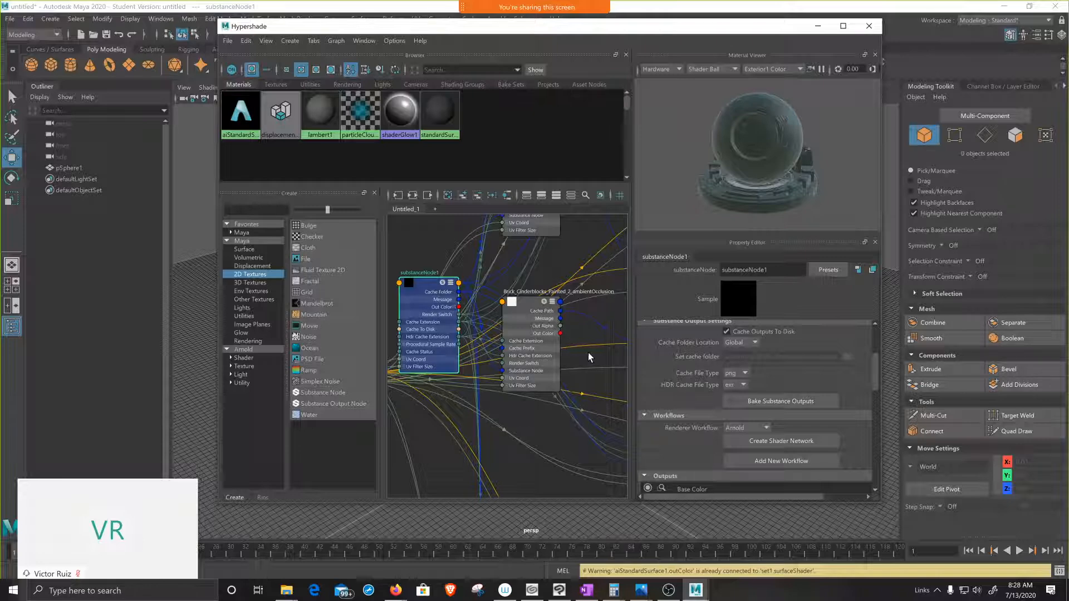
Step: Trace the base color and height outputs through the network to the displacement shader, aiStandardSurface1 and set1 nodes
middle_click_drag(592, 355, 533, 440, "alt")
middle_click_drag(504, 283, 468, 339, "alt")
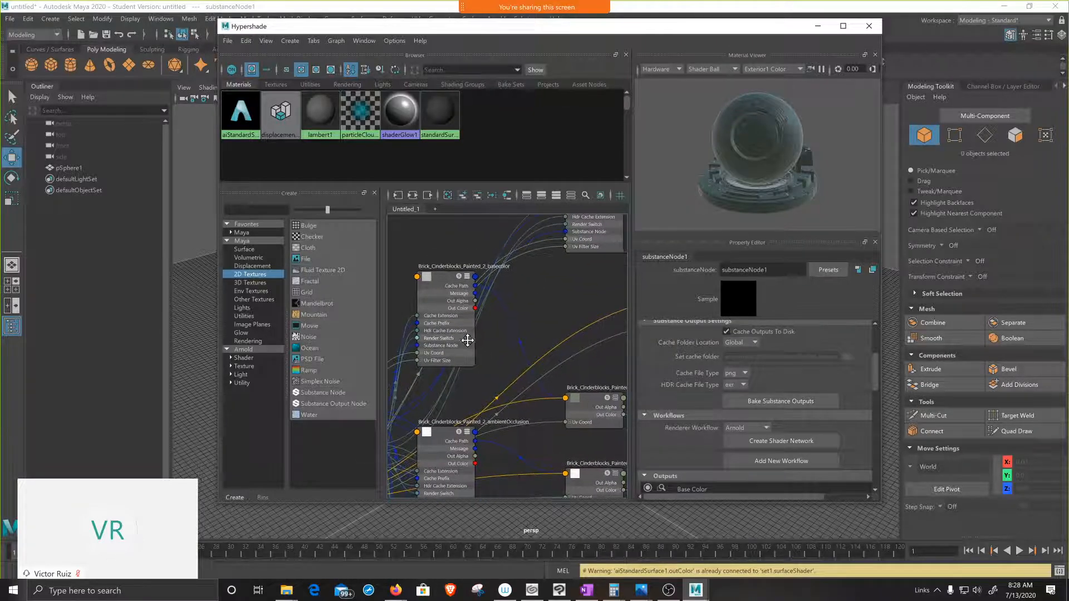
middle_click_drag(567, 297, 489, 361, "alt")
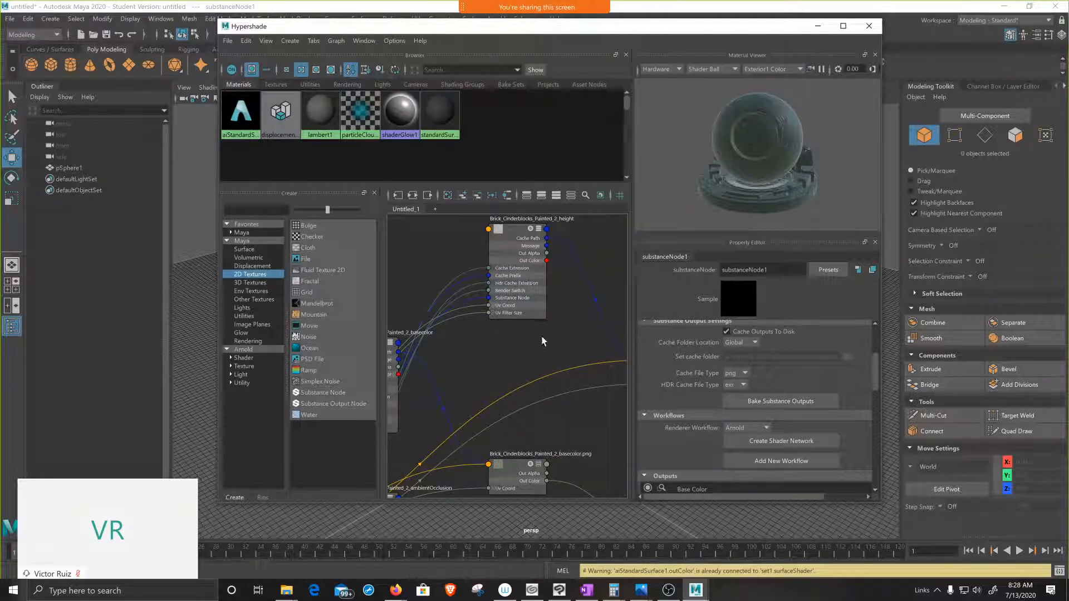
middle_click_drag(564, 356, 480, 332, "alt")
middle_click_drag(568, 406, 427, 369, "alt")
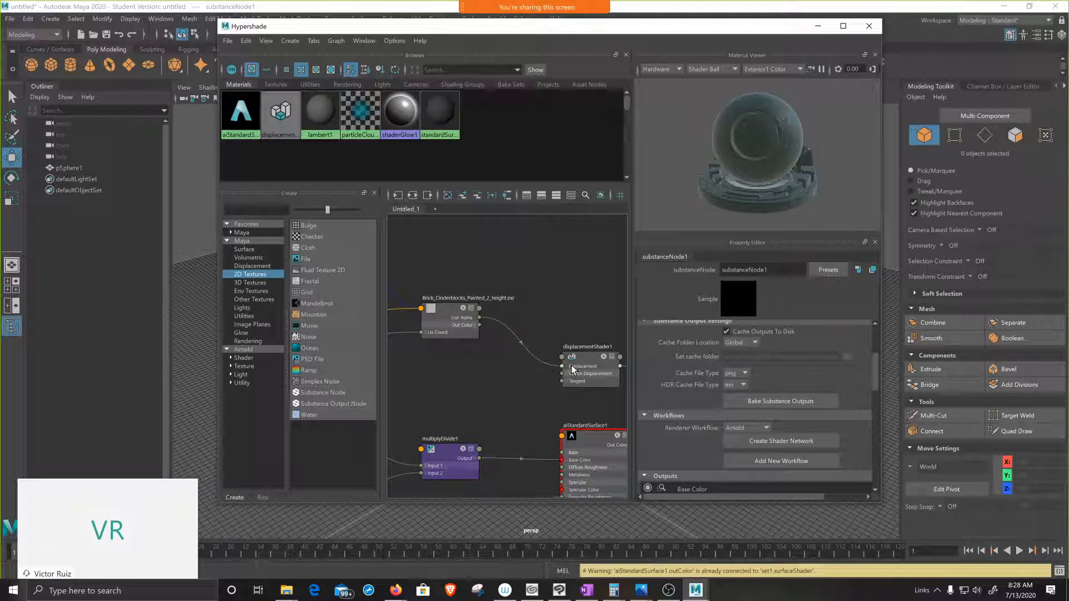
middle_click_drag(555, 406, 452, 353, "alt")
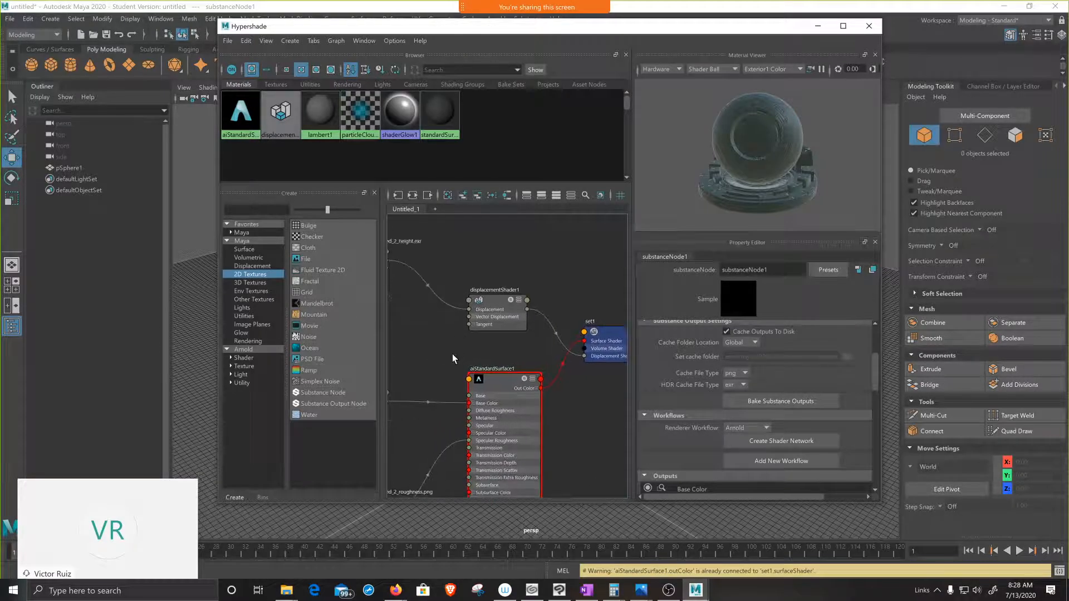
scroll(453, 353, "down", 4)
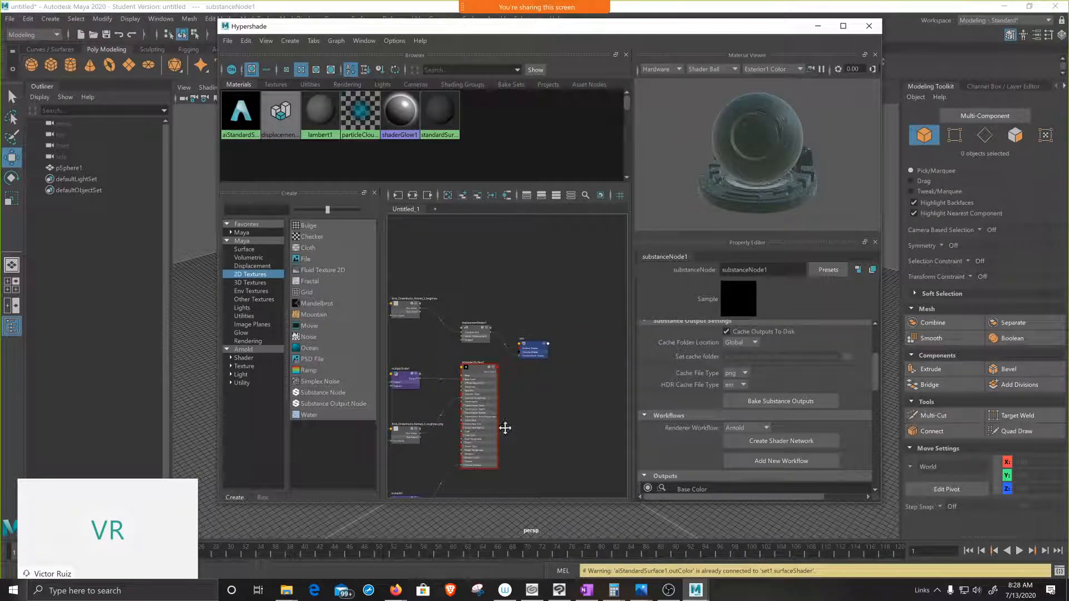
middle_click_drag(501, 425, 576, 376, "alt")
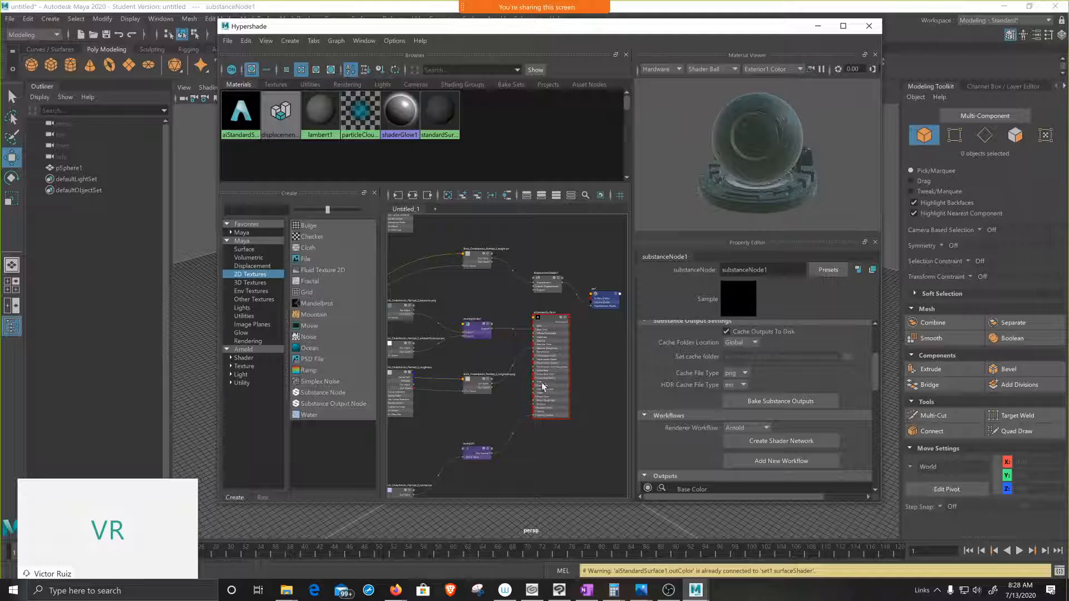
Step: Trace the normal map through the bump2d1 node, and examine the roughness map's connection toward the Arnold surface shader
scroll(483, 402, "down", 3)
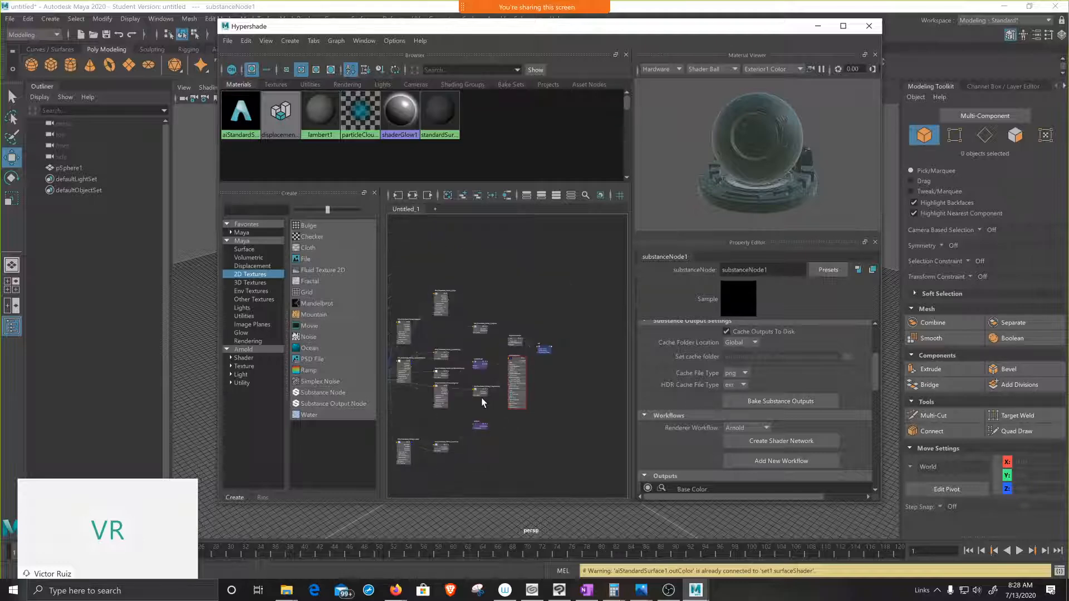
middle_click_drag(481, 396, 543, 376, "alt")
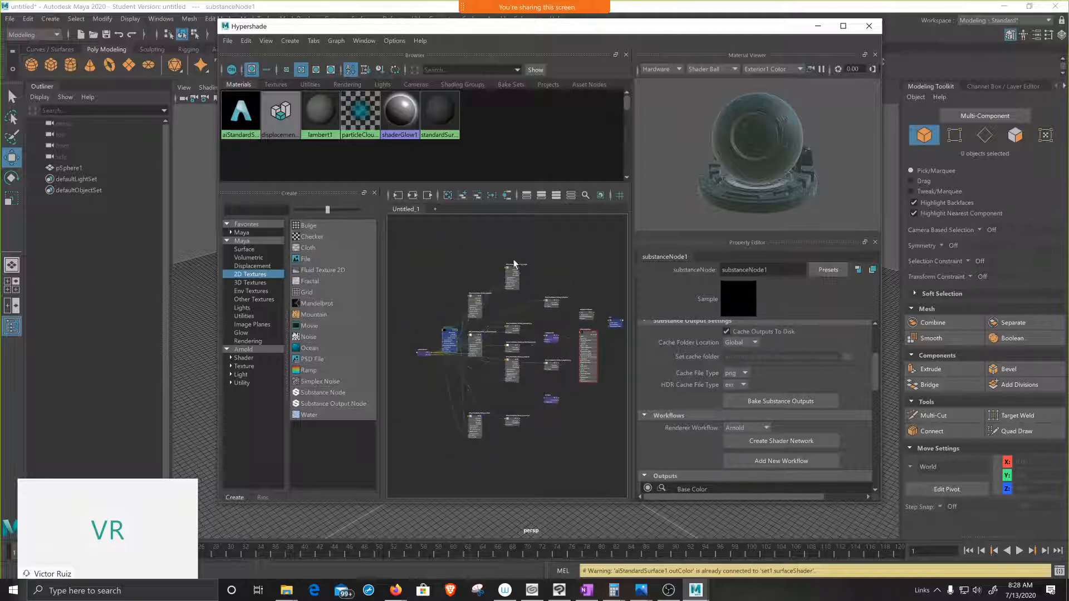
scroll(529, 412, "up", 5)
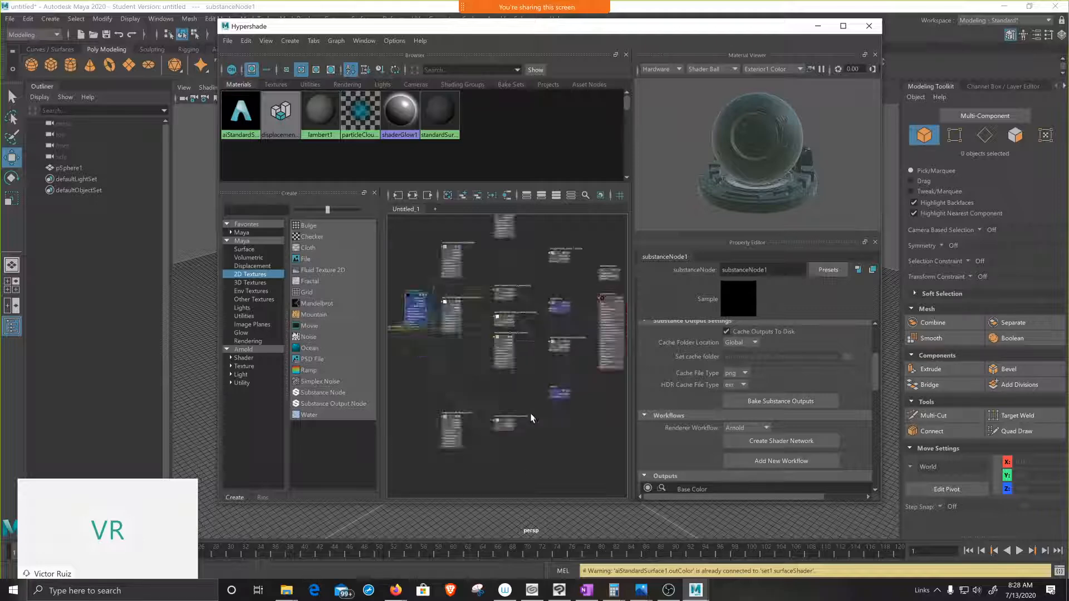
scroll(492, 410, "up", 2)
middle_click_drag(493, 410, 539, 371, "alt")
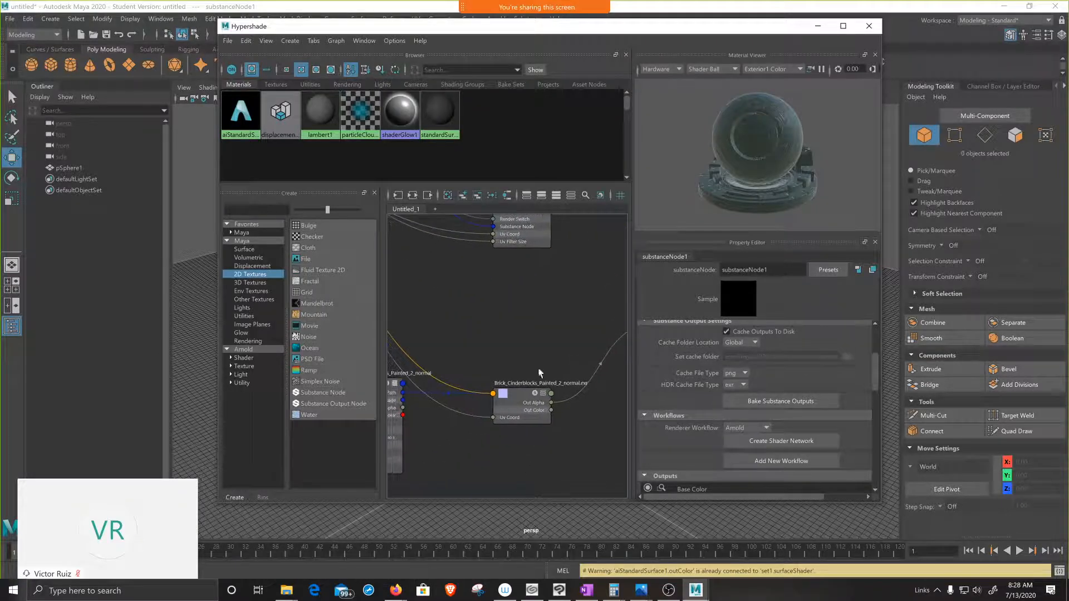
middle_click_drag(539, 326, 401, 399, "alt")
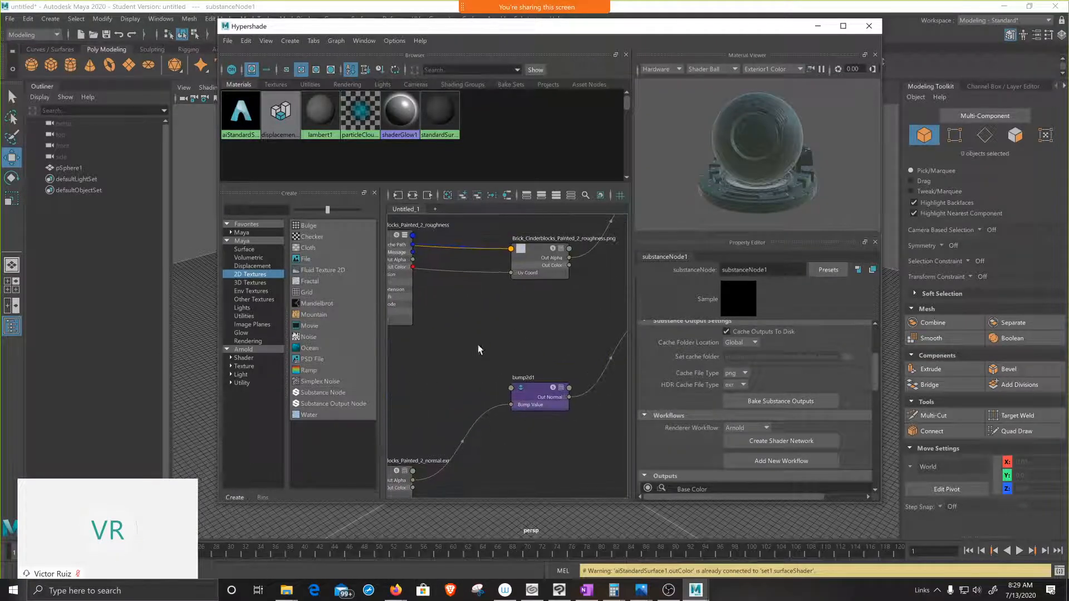
middle_click_drag(496, 339, 396, 415, "alt")
middle_click_drag(449, 387, 497, 412, "alt")
Step: Inspect the multiplyDivide1 node, then the ambient occlusion file and roughness output nodes with their properties
left_click(477, 311)
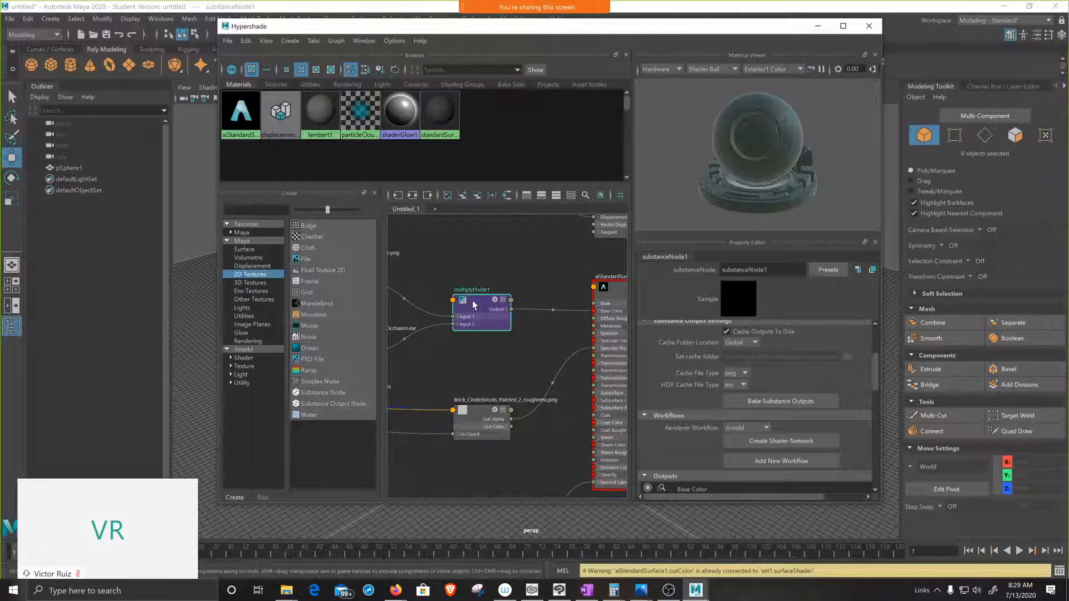
middle_click_drag(457, 379, 559, 373, "alt")
left_click(436, 333)
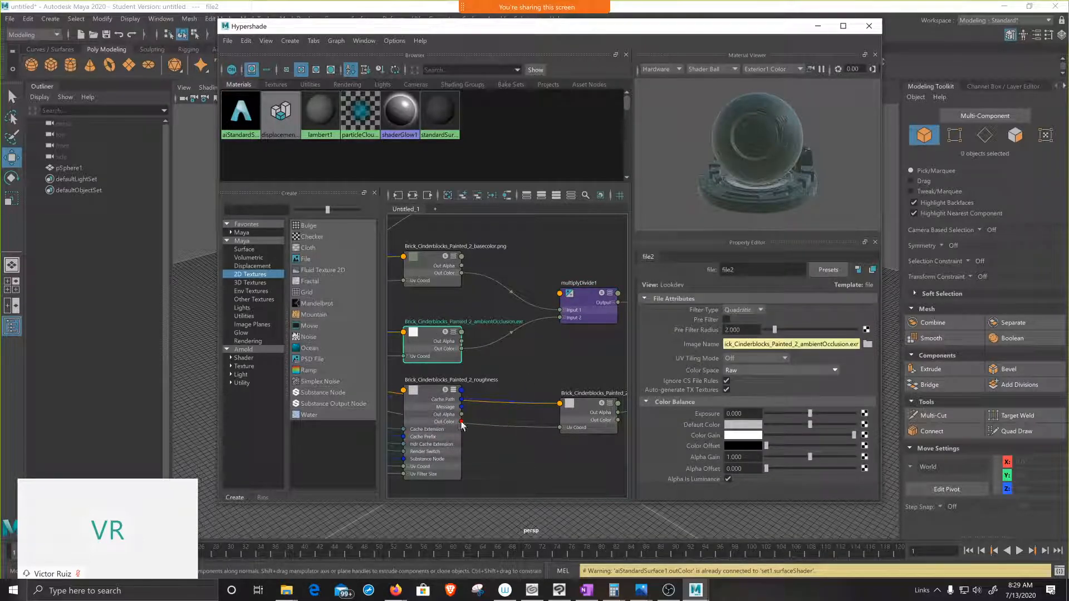
left_click(428, 394)
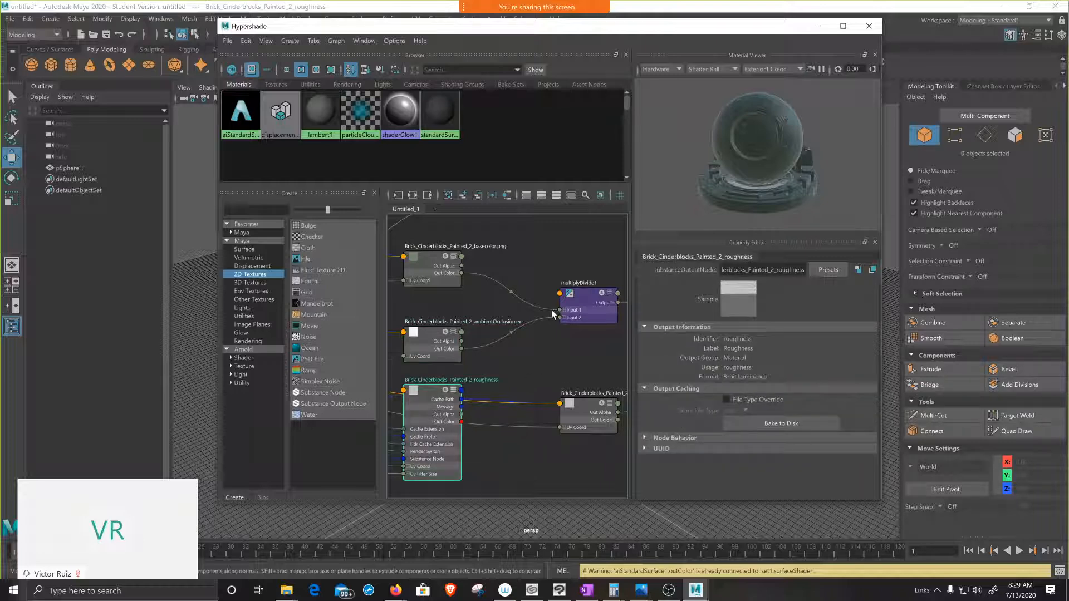
Step: Rename the aiStandardSurface1 material to cinderblock
middle_click_drag(557, 245, 420, 310, "alt")
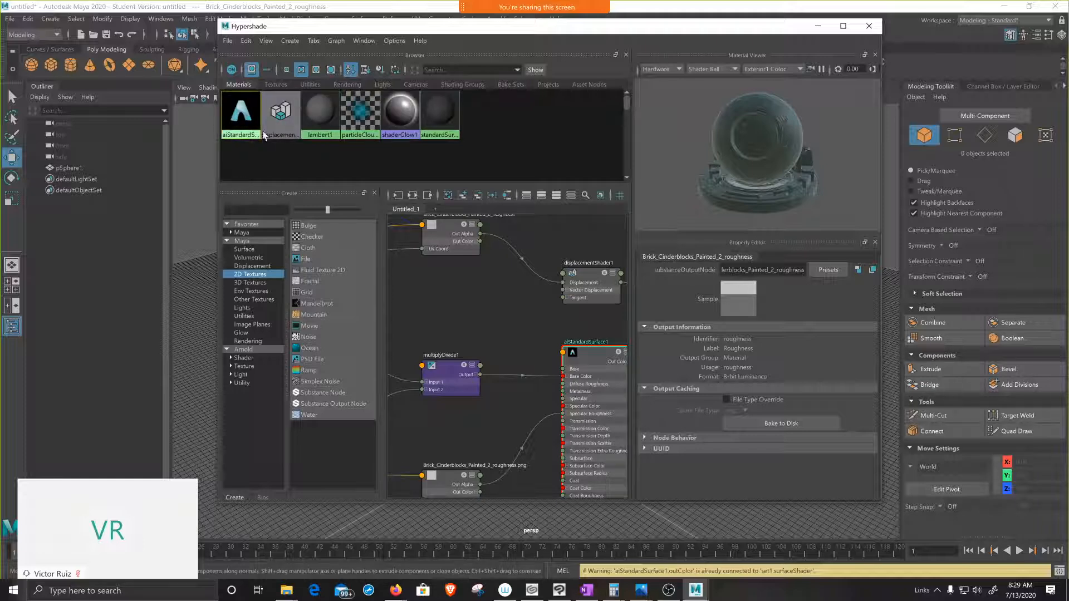
left_click(235, 127)
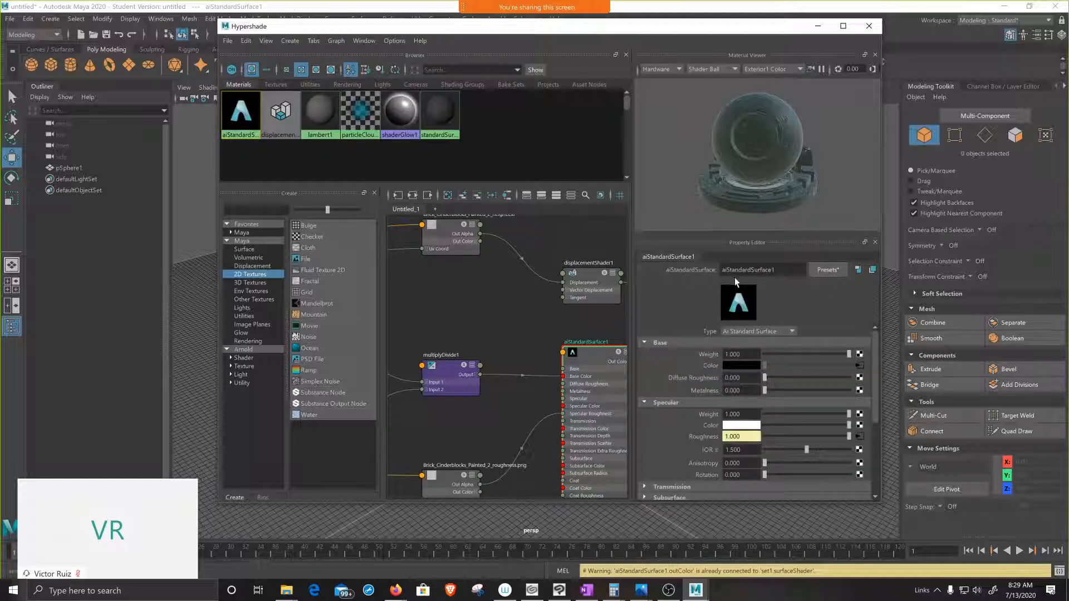
left_click_drag(773, 271, 687, 271)
type("cinderblockk")
key("Return")
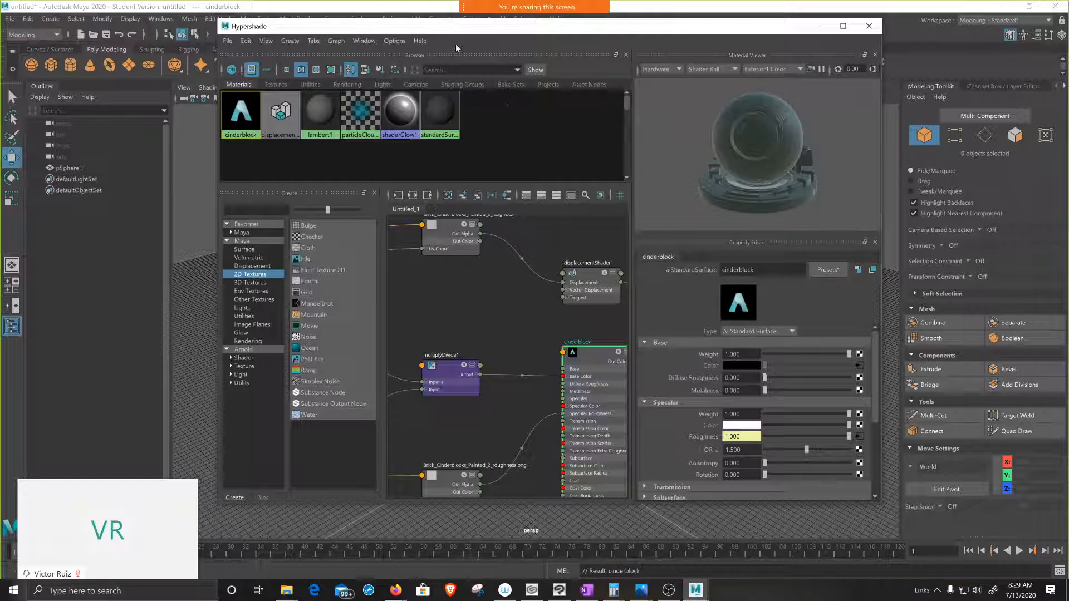
Step: Assign the cinderblock material to the sphere and turn on textured display in the perspective viewport
left_click_drag(452, 28, 828, 179)
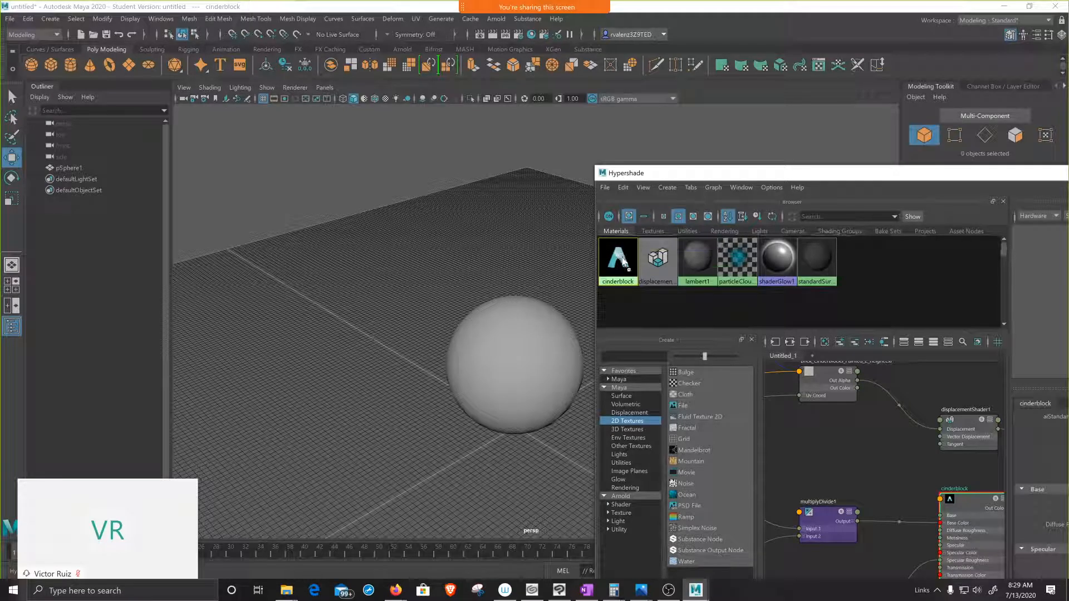
middle_click_drag(574, 284, 518, 334)
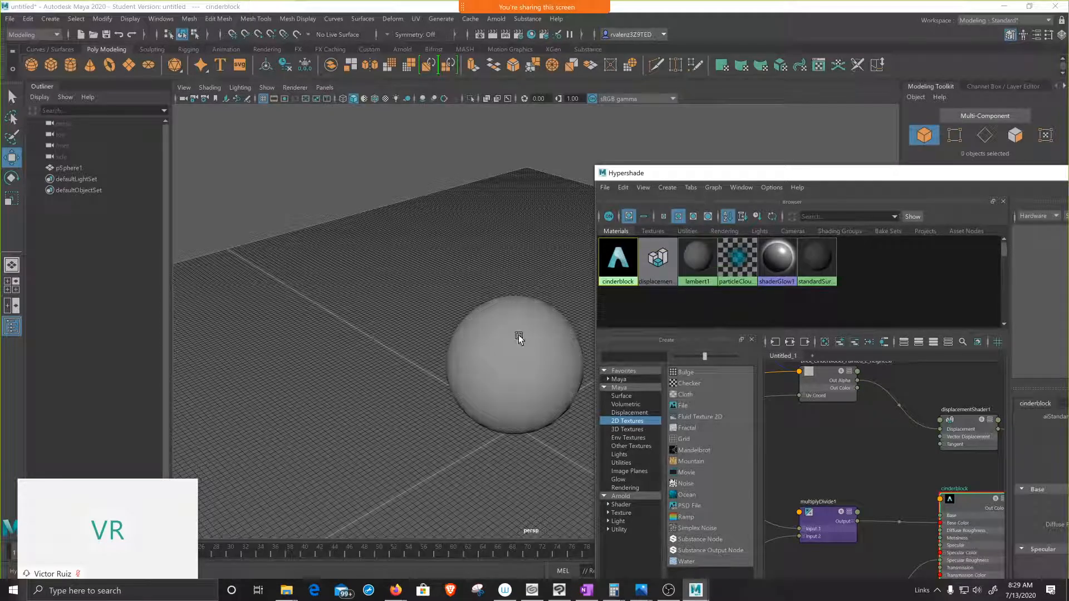
left_click(386, 99)
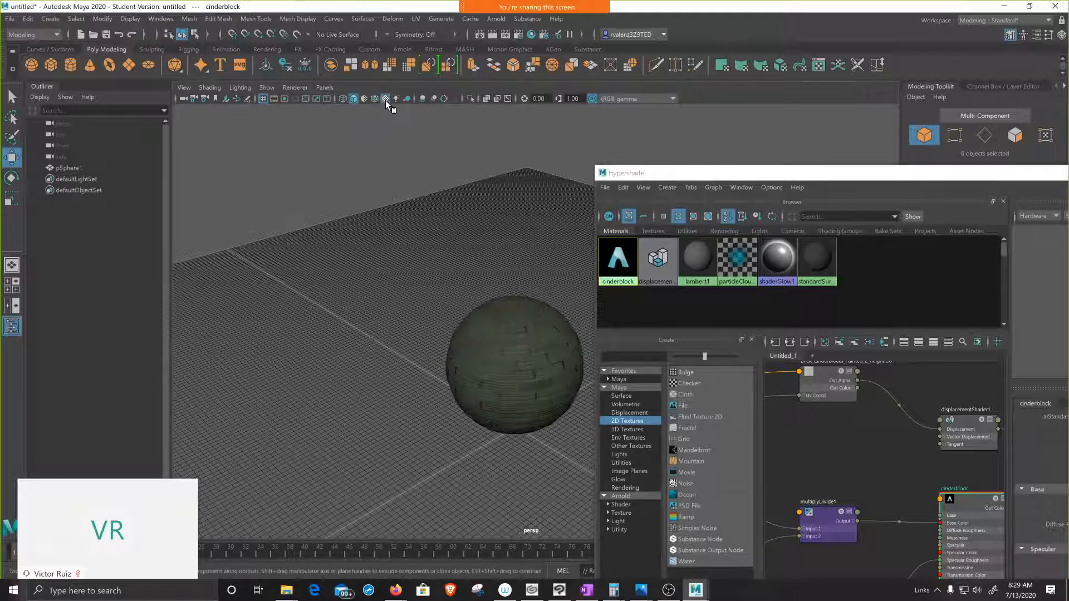
left_click_drag(420, 386, 484, 342, "alt")
scroll(434, 391, "up", 5)
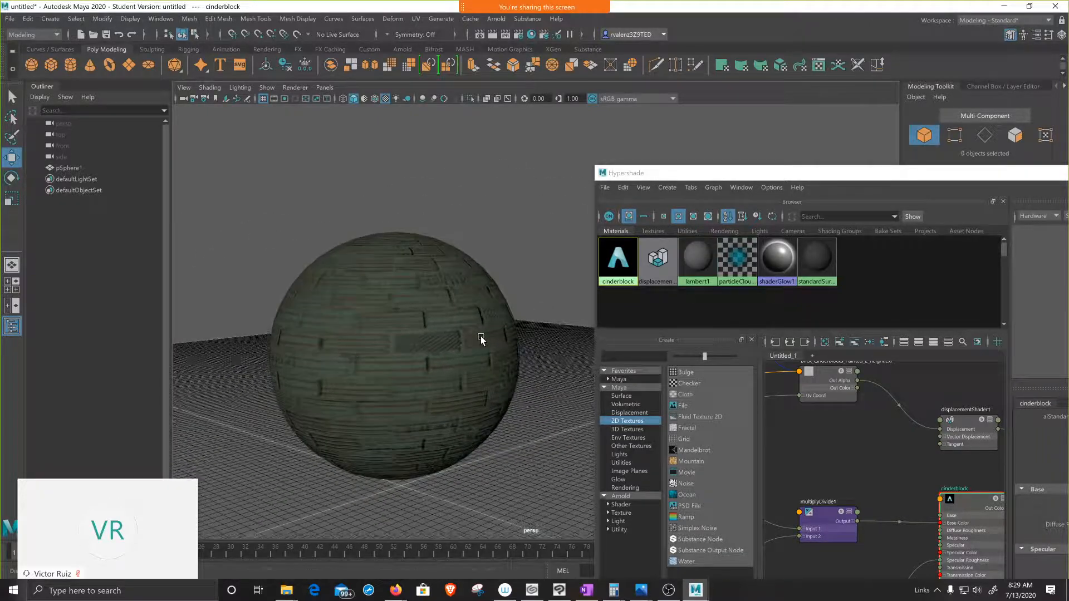
Step: Add an Arnold Physical Sky light to the scene and render the perspective view of the sphere
left_click(497, 20)
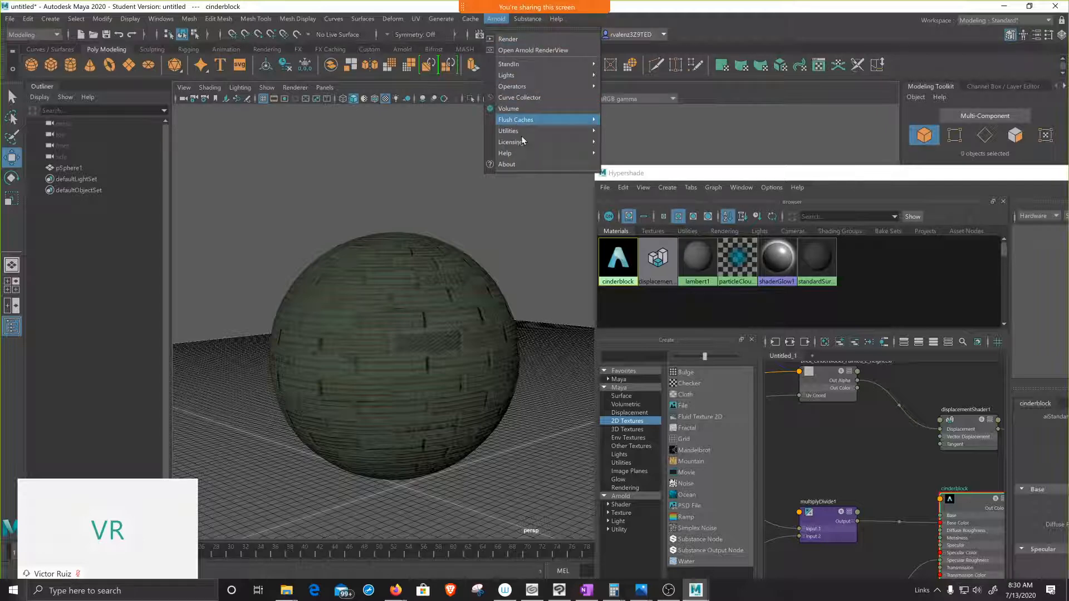
mouse_move(537, 79)
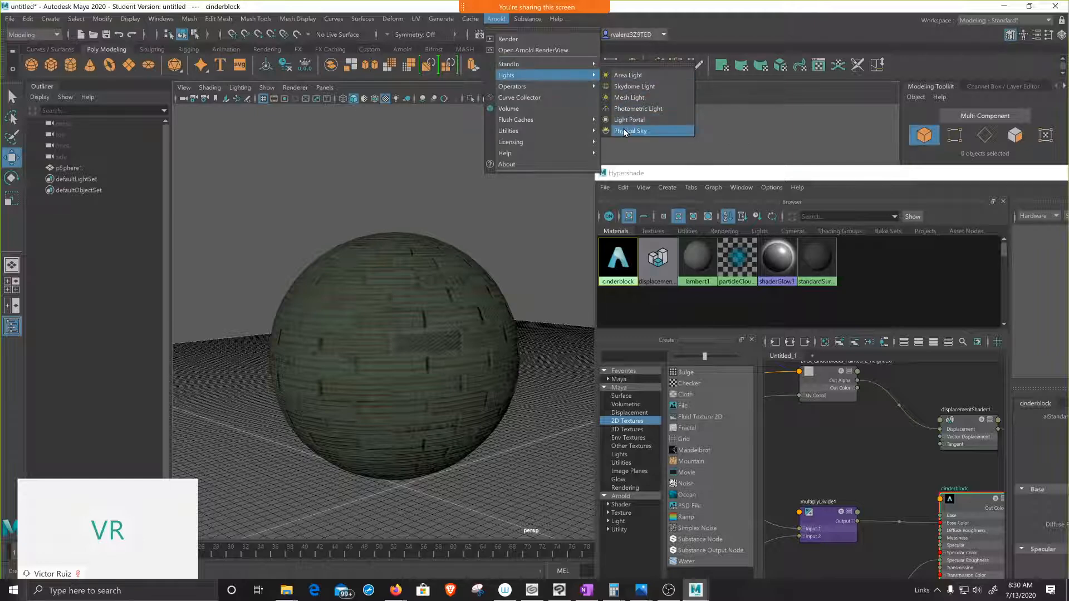
left_click(624, 131)
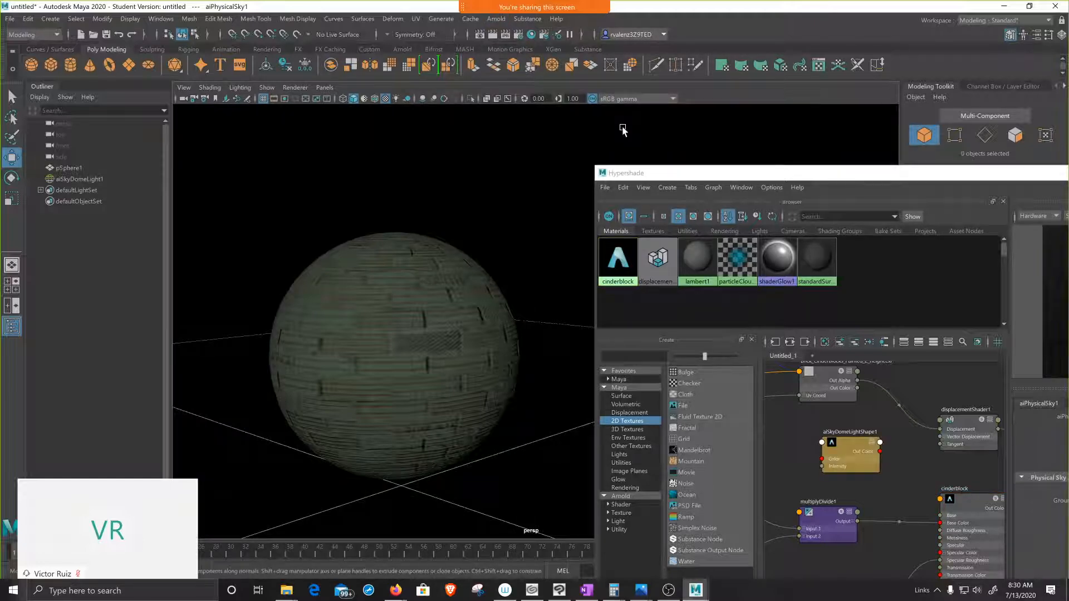
left_click(493, 34)
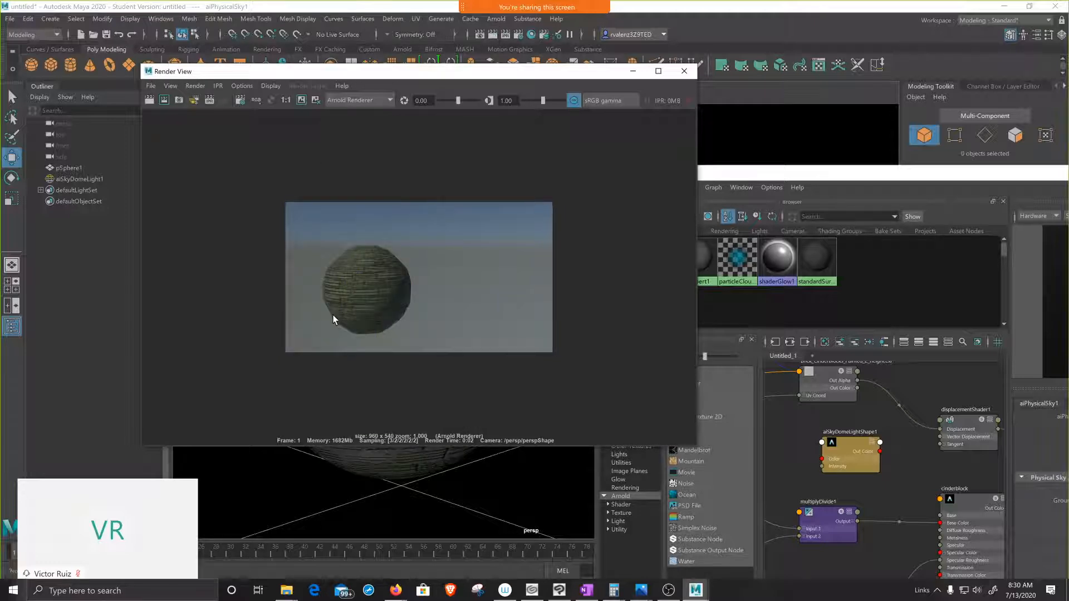
scroll(333, 319, "up", 7)
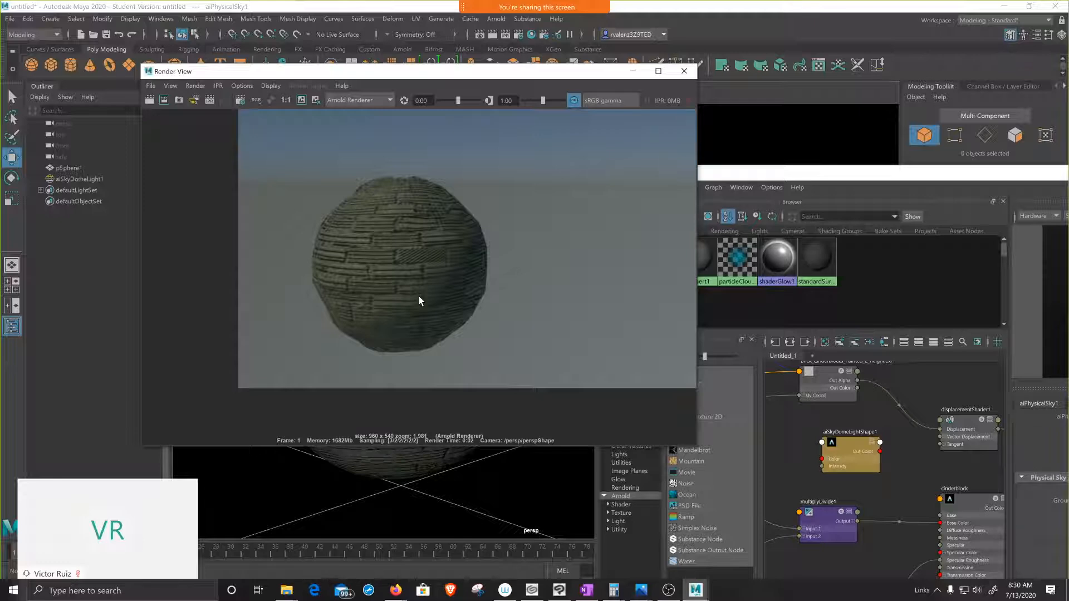
Step: Minimize the Hypershade window and select the sphere in the viewport behind the render
left_click(1023, 179)
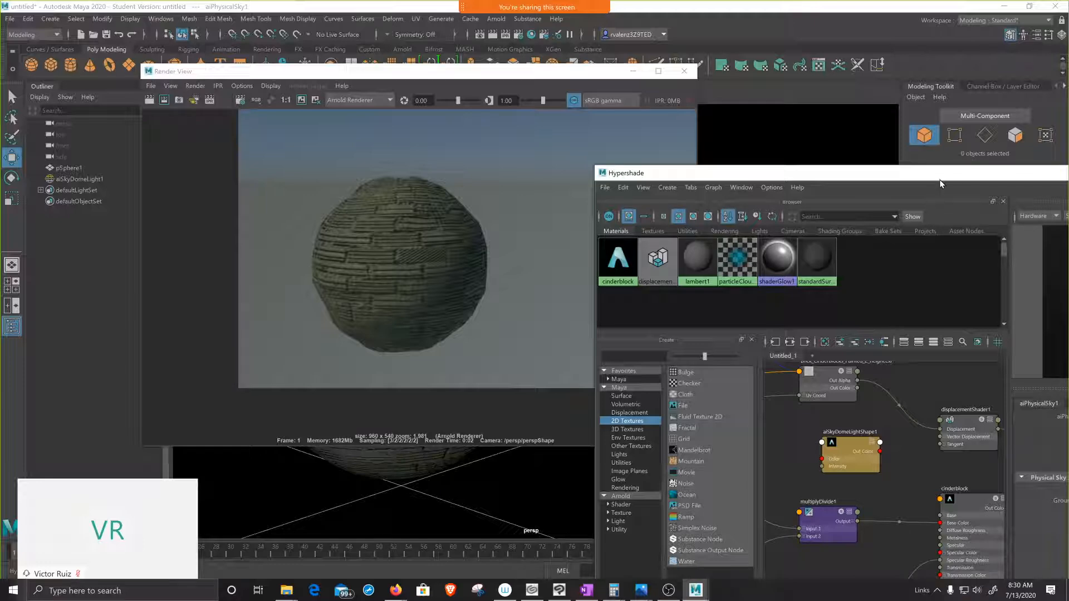
left_click_drag(940, 179, 617, 184)
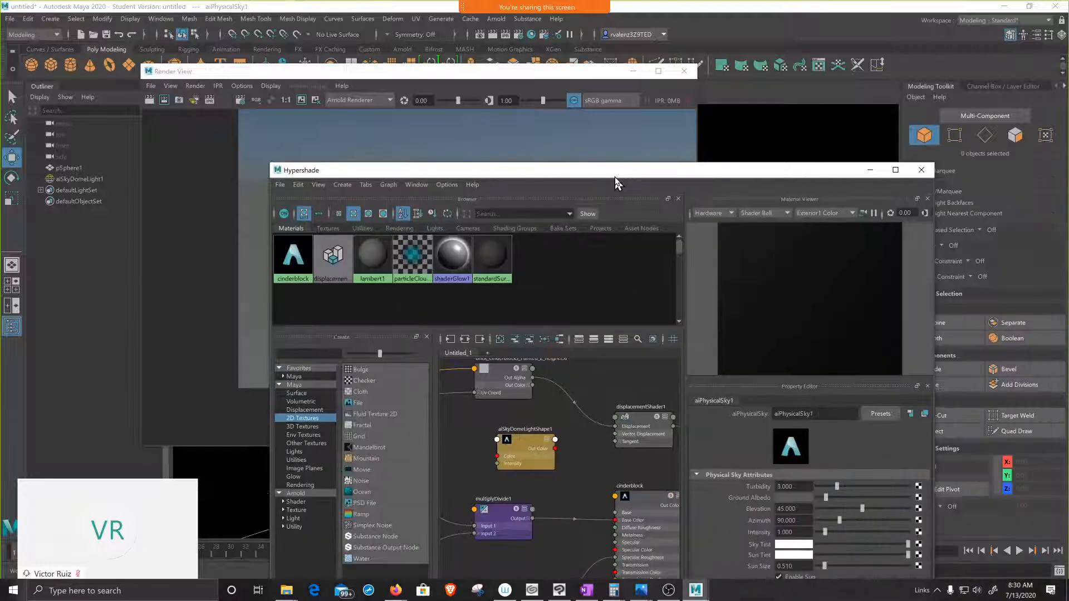
left_click(869, 170)
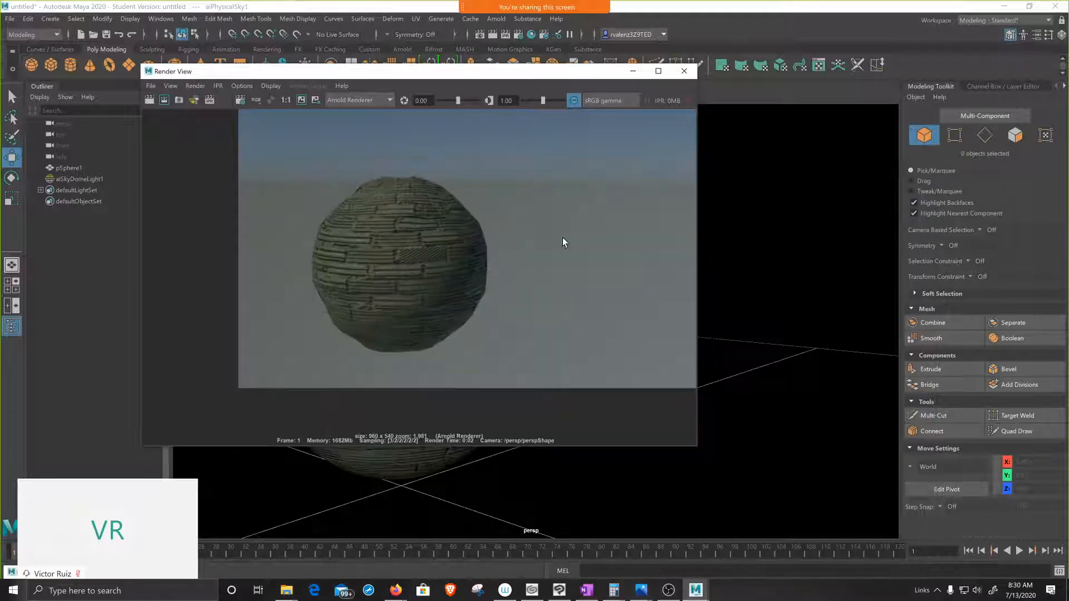
right_click(406, 261)
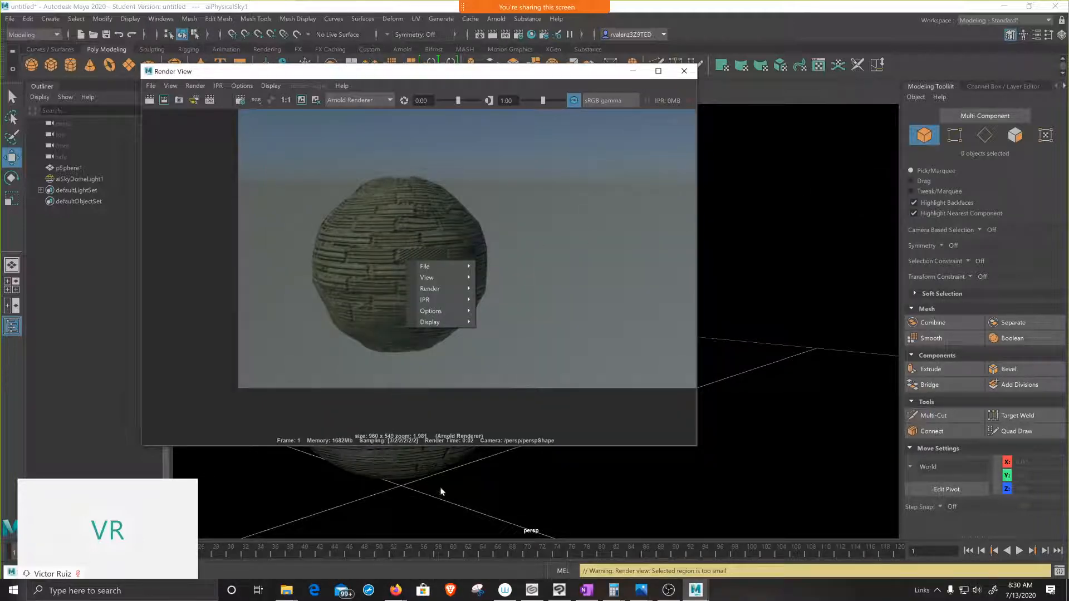
left_click(379, 455)
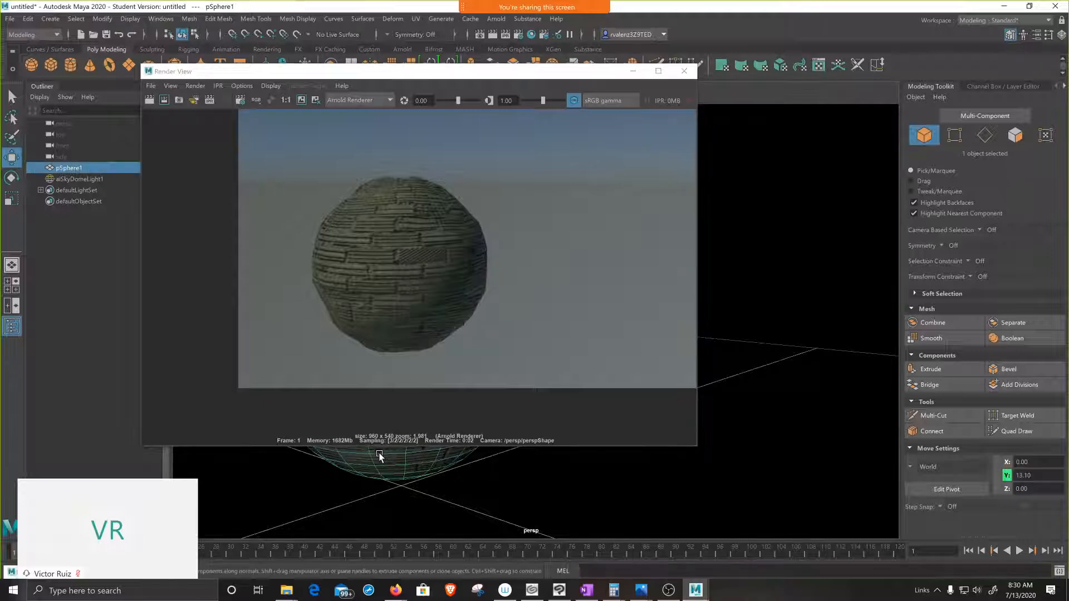
Step: Set the Arnold subdivision type of pSphereShape1 to catclark in its attributes
left_click(1039, 36)
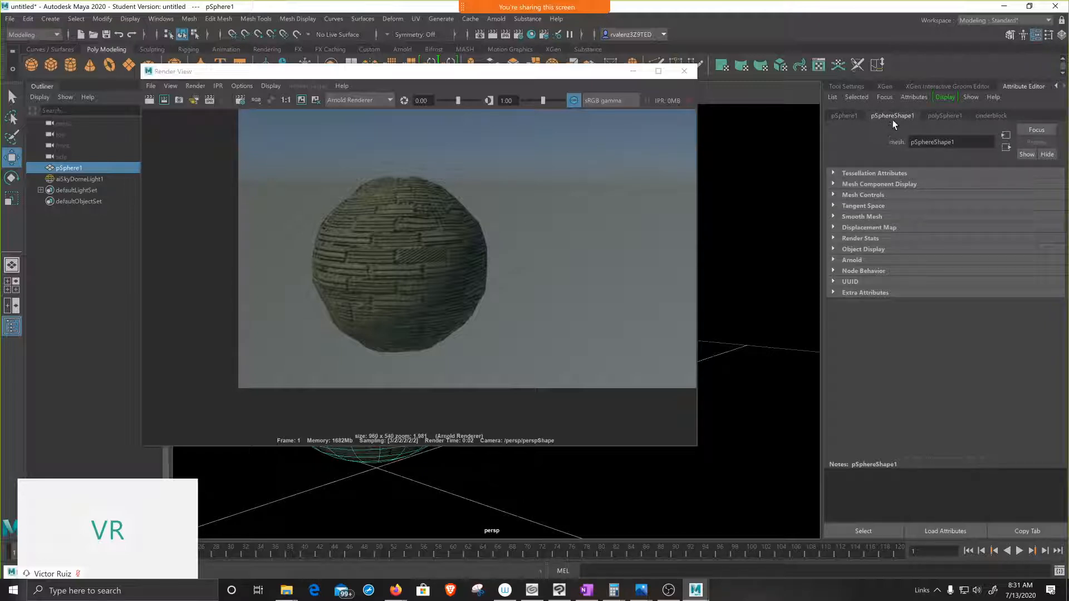
left_click(834, 261)
scroll(893, 298, "down", 5)
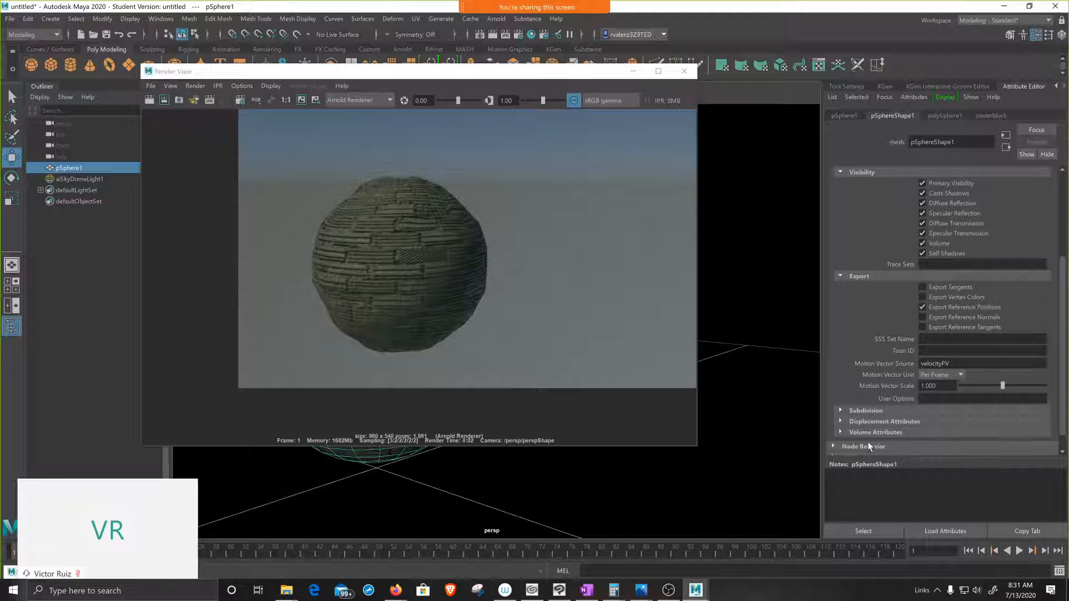
left_click(840, 412)
scroll(839, 412, "down", 4)
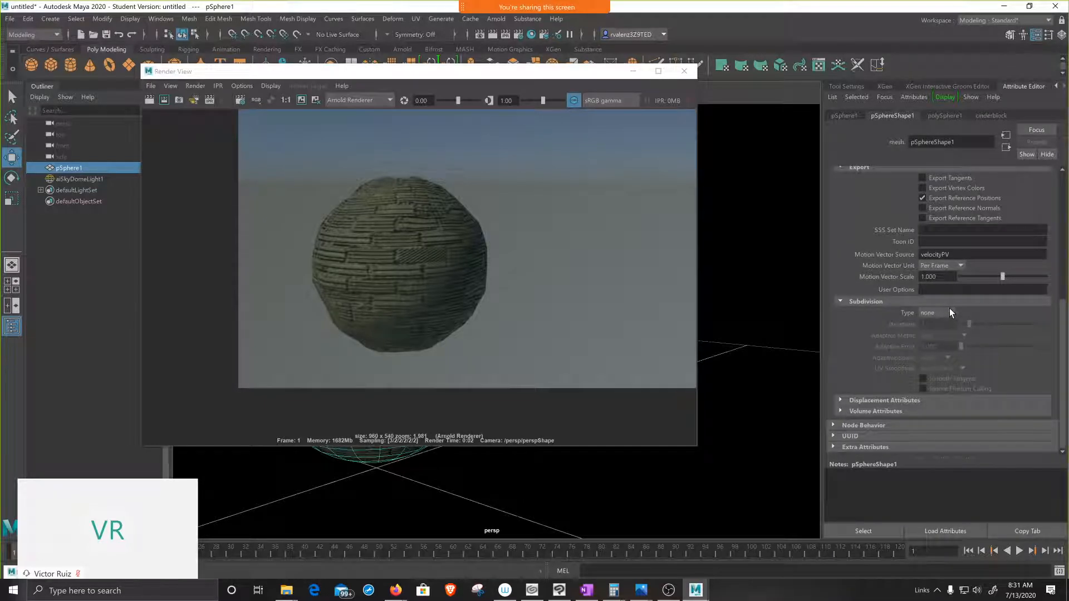
left_click(952, 314)
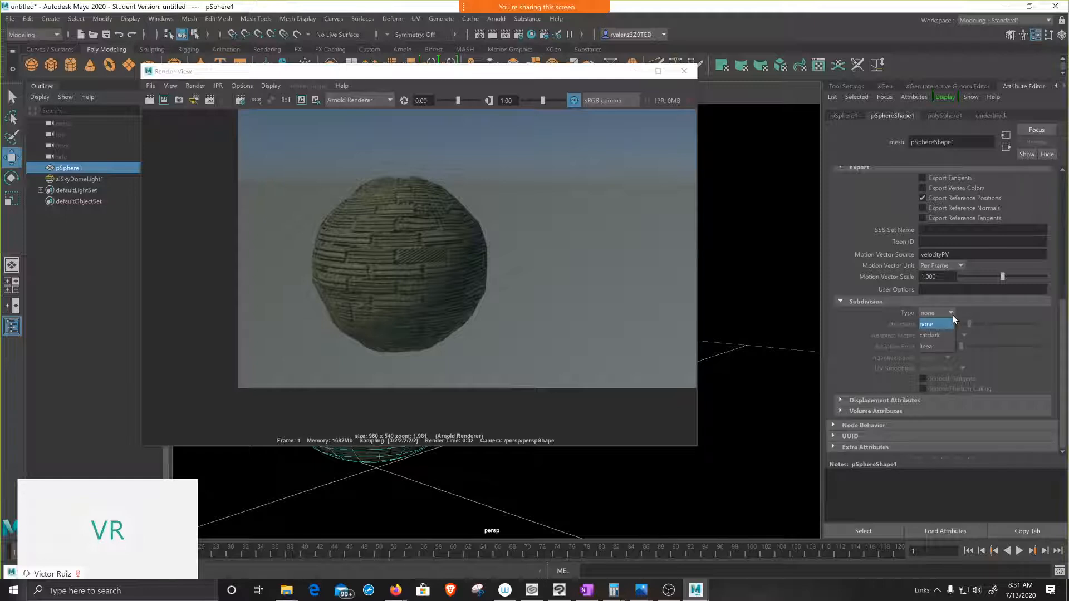
left_click(945, 335)
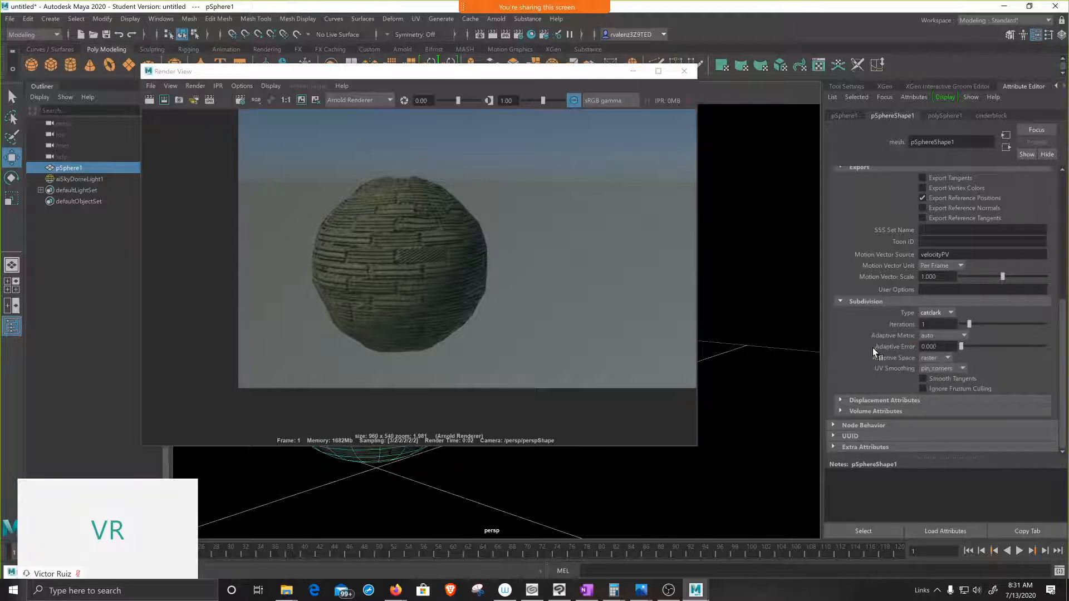
Step: Set the sphere's Arnold displacement bounds padding to 0.5
left_click(842, 411)
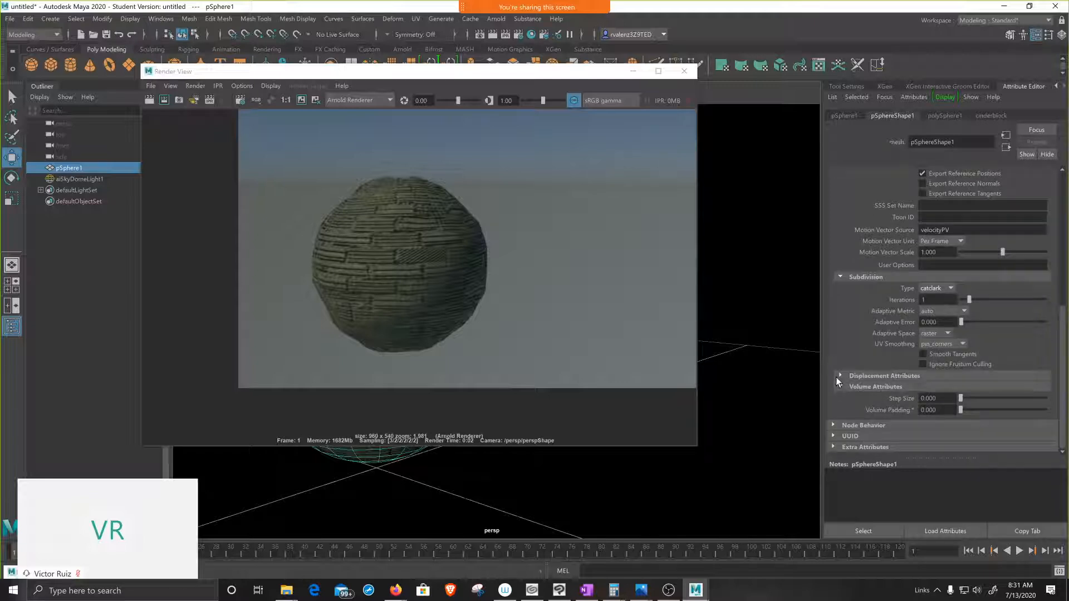
left_click(839, 376)
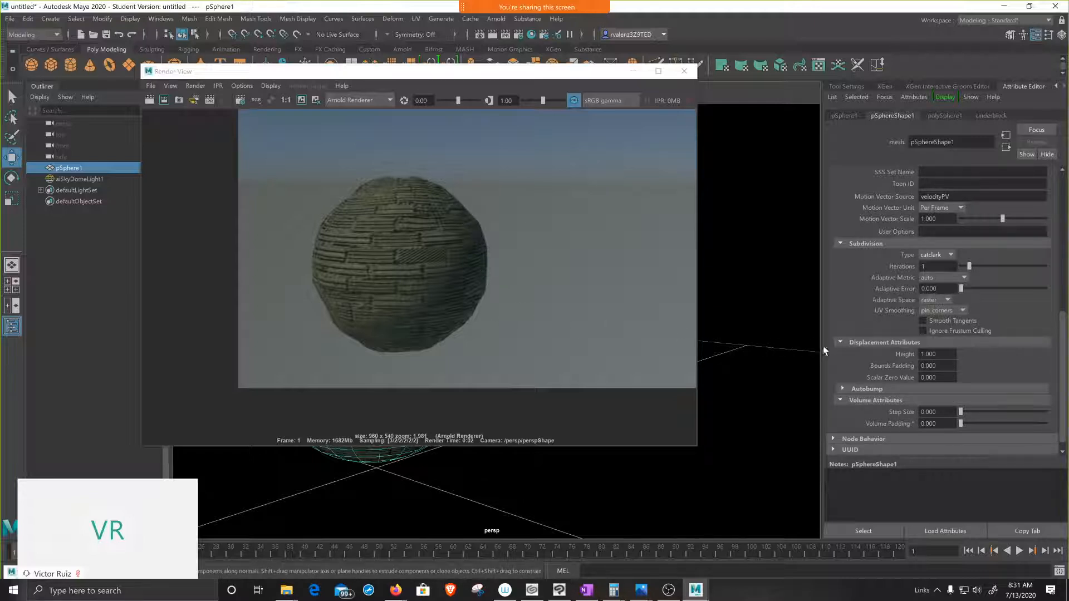
double_click(929, 366)
type("0.5")
key("Return")
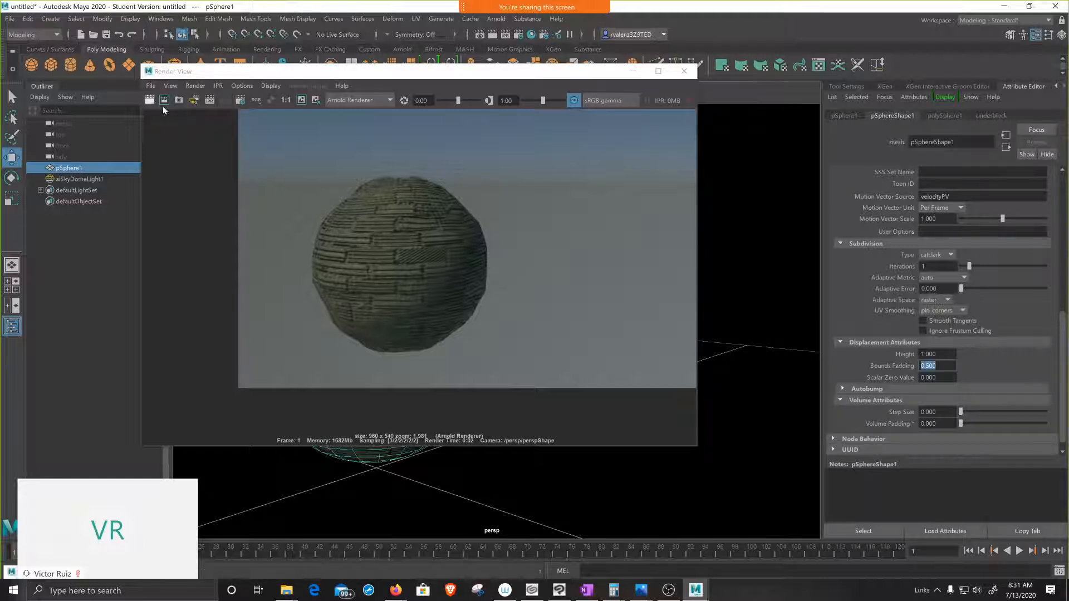
Step: Mark a render region over the upper part of the sphere and render only that region
left_click_drag(356, 166, 489, 219)
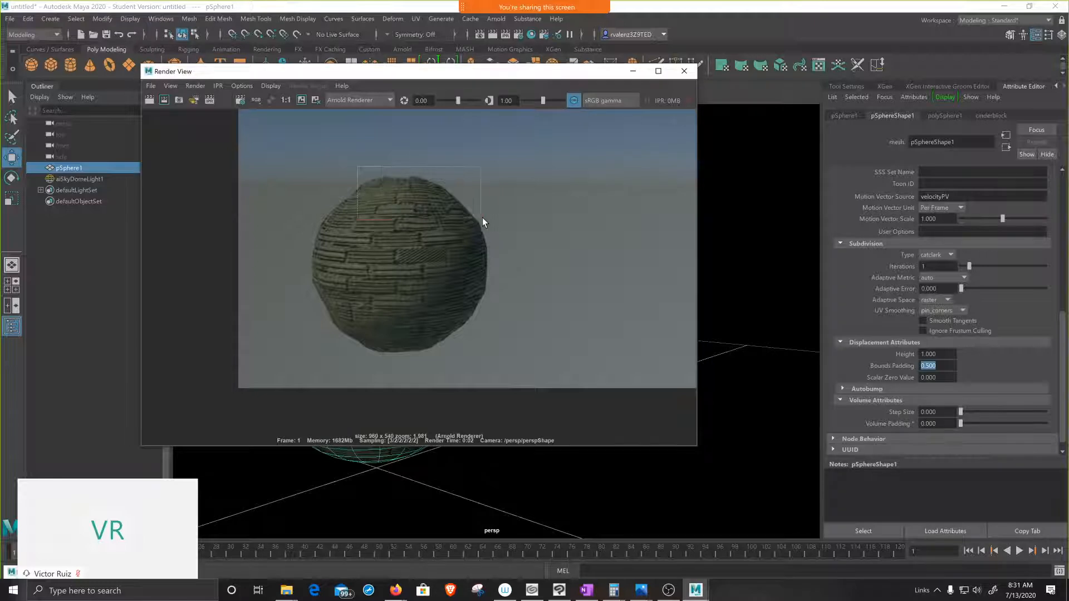
left_click(163, 102)
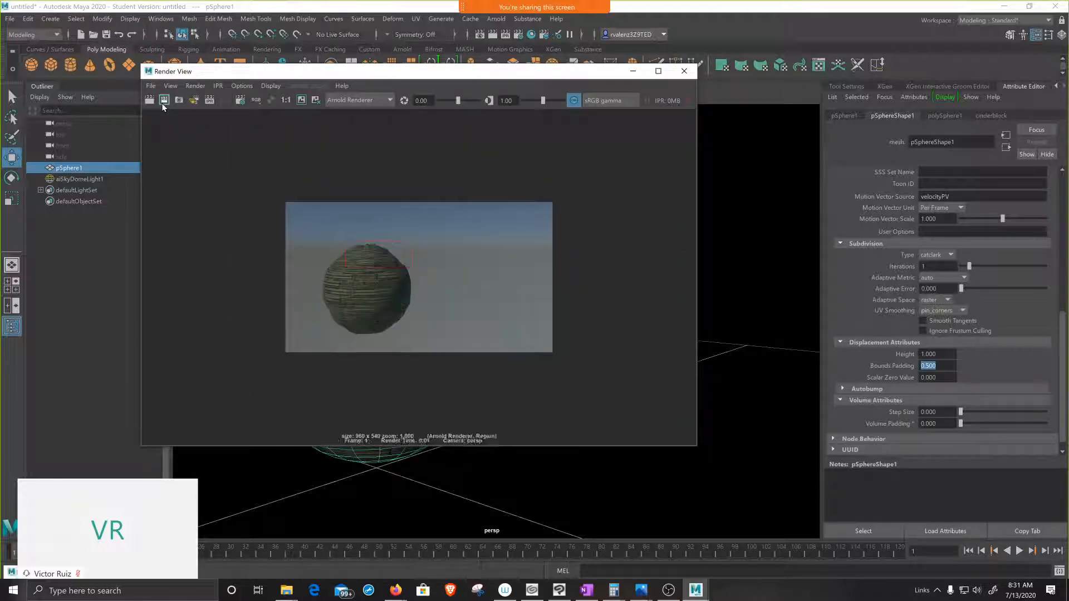
scroll(396, 280, "up", 5)
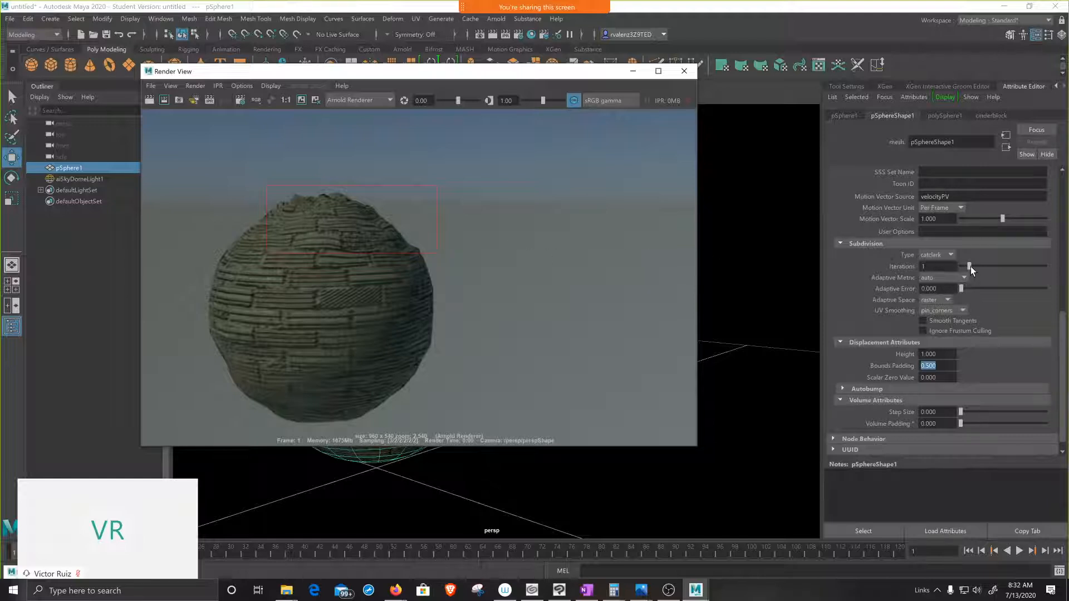
Step: Set the sphere's subdivision iterations to 4 and render the marked region again for a close look
left_click_drag(971, 266, 971, 266)
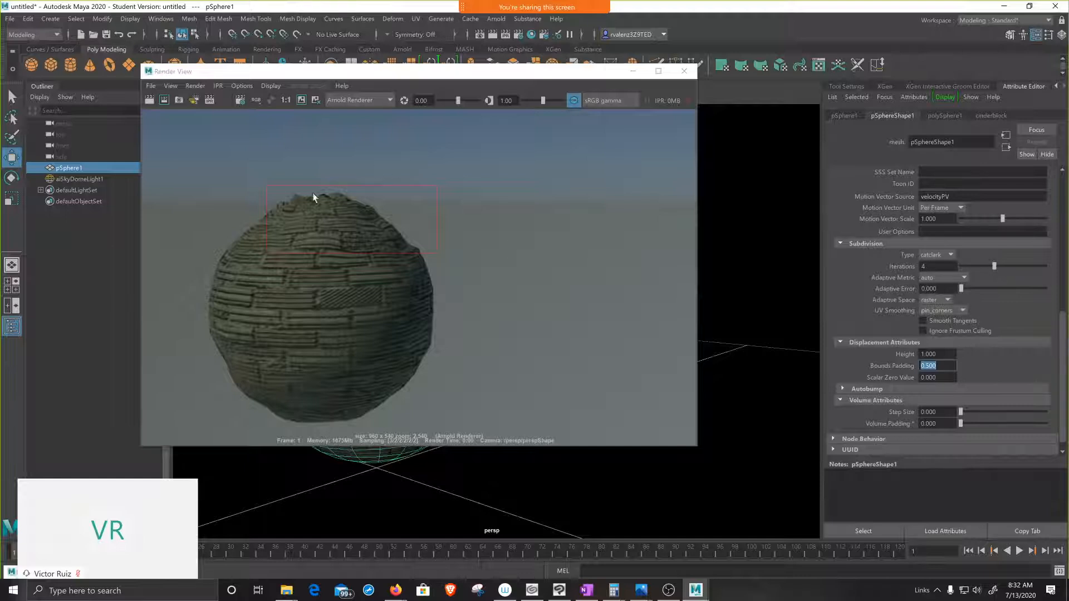
left_click(164, 101)
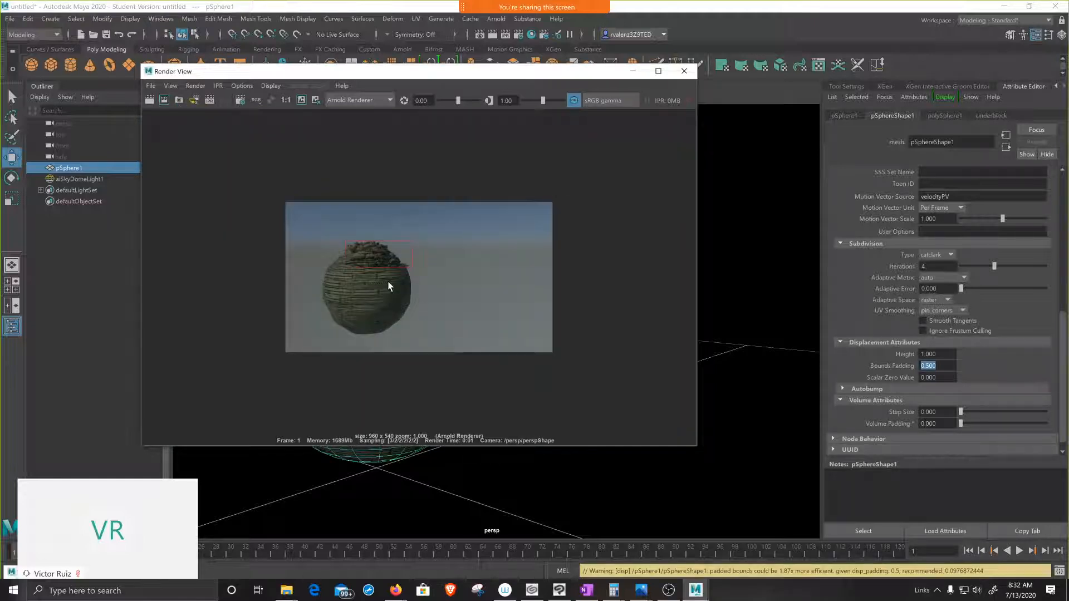
scroll(388, 280, "up", 5)
scroll(387, 281, "up", 1)
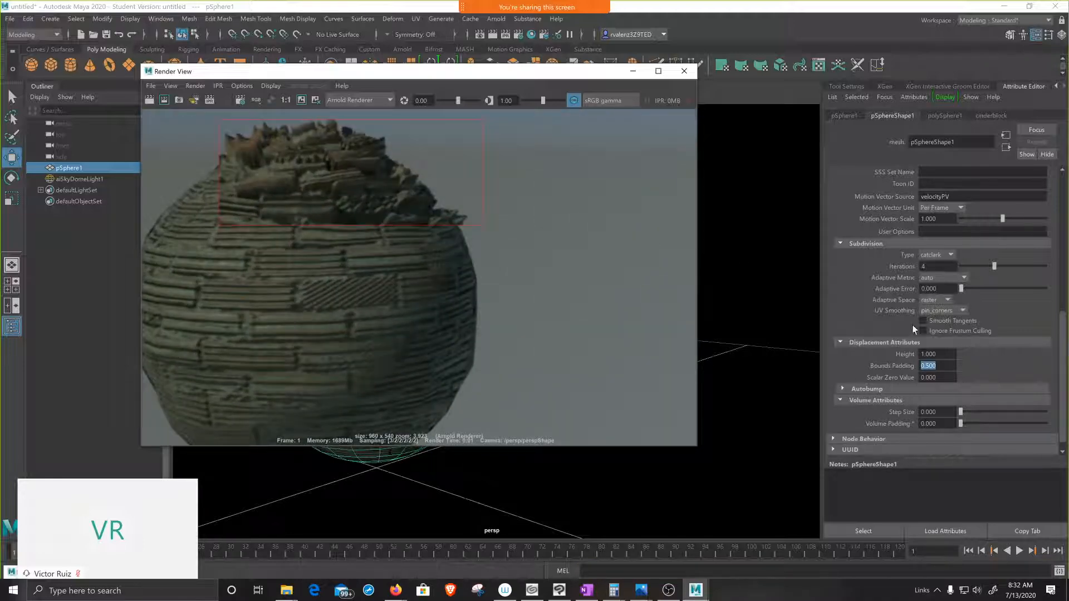
Step: Set the sphere's displacement height to 0.1 and re-render the marked region to inspect the surface relief
left_click(937, 354)
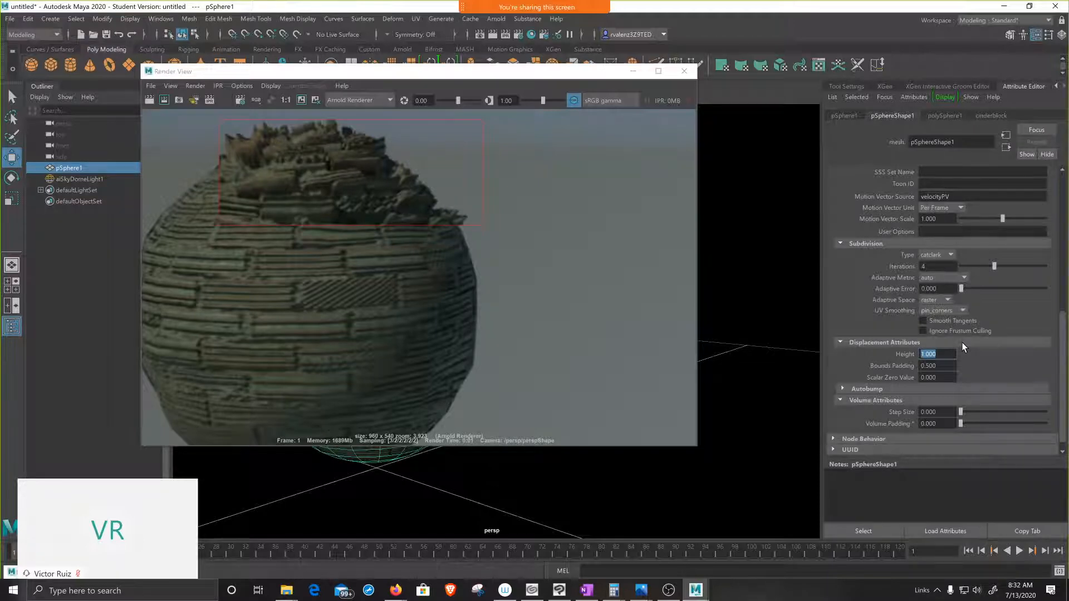
key("BackSpace")
type(".1")
key("Return")
left_click(164, 100)
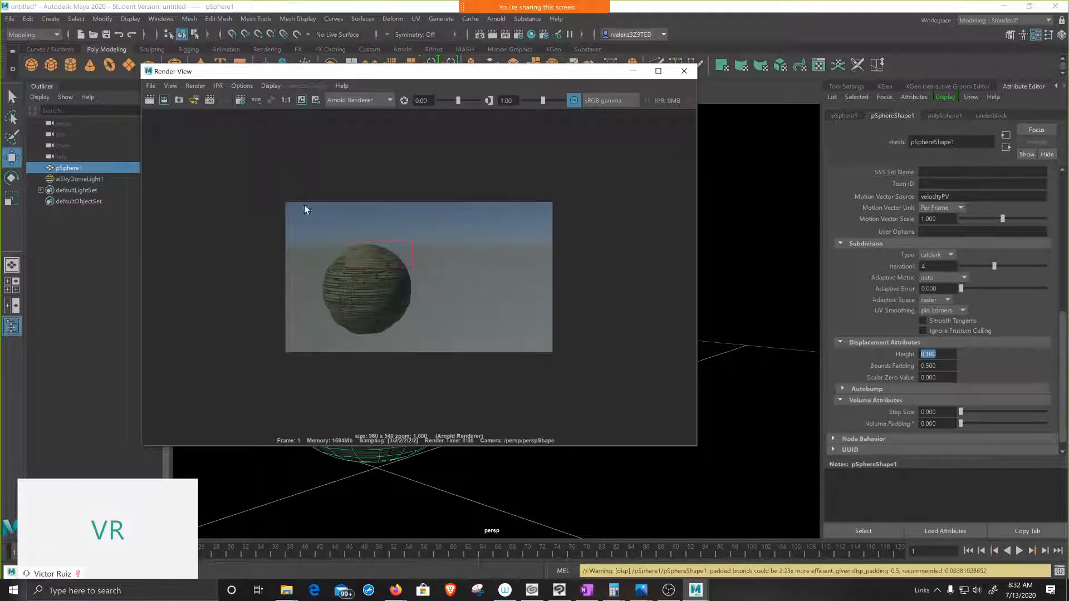
scroll(351, 254, "up", 3)
scroll(364, 259, "up", 5)
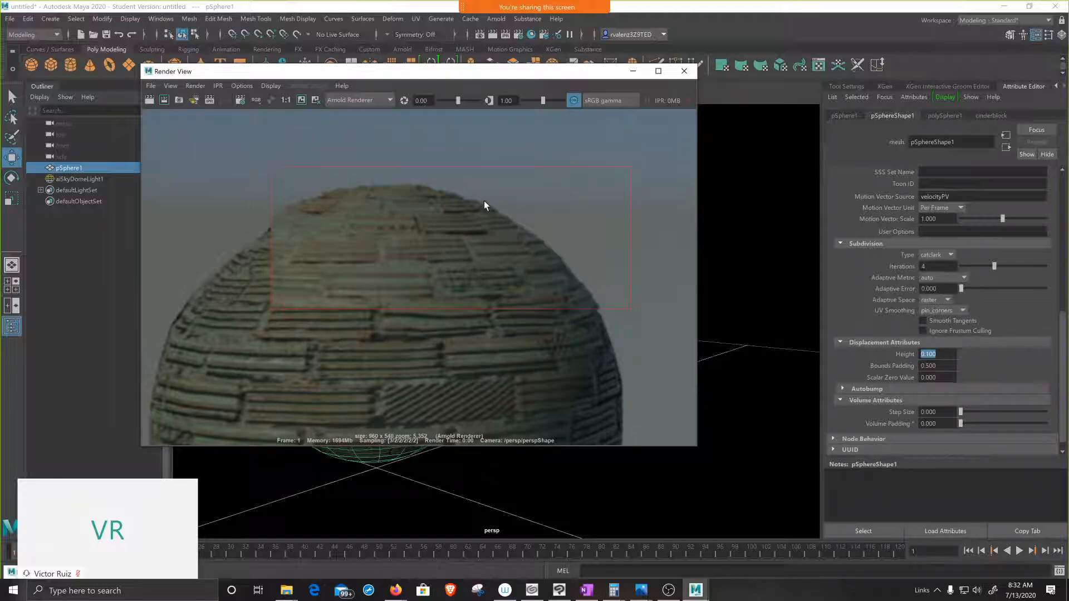
scroll(420, 259, "down", 2)
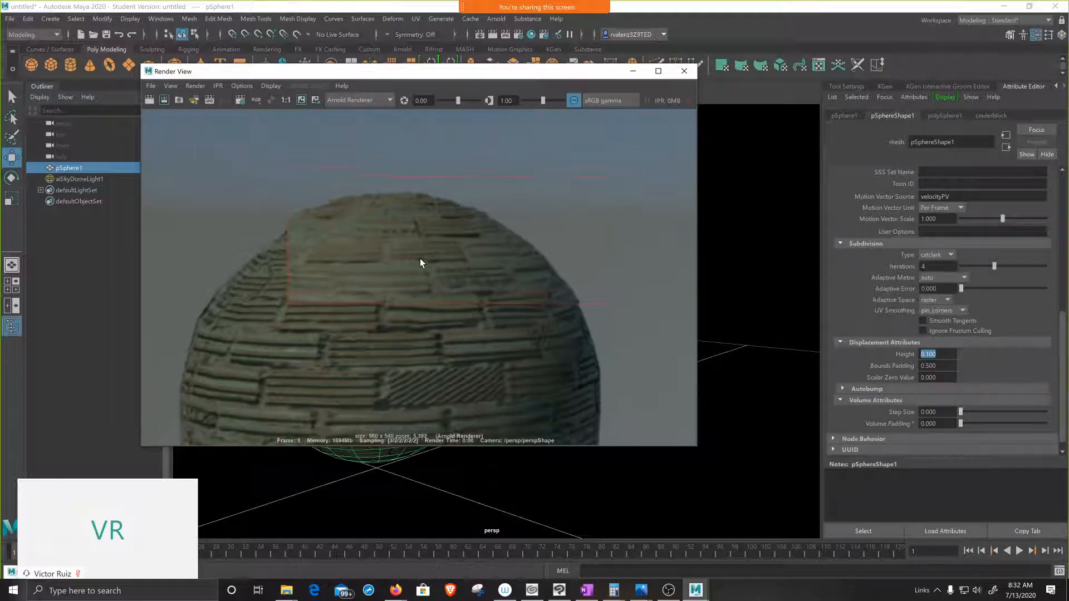
Step: Switch to Unity by launching it, open the deleteme project and dismiss the editor update notice
left_click(160, 586)
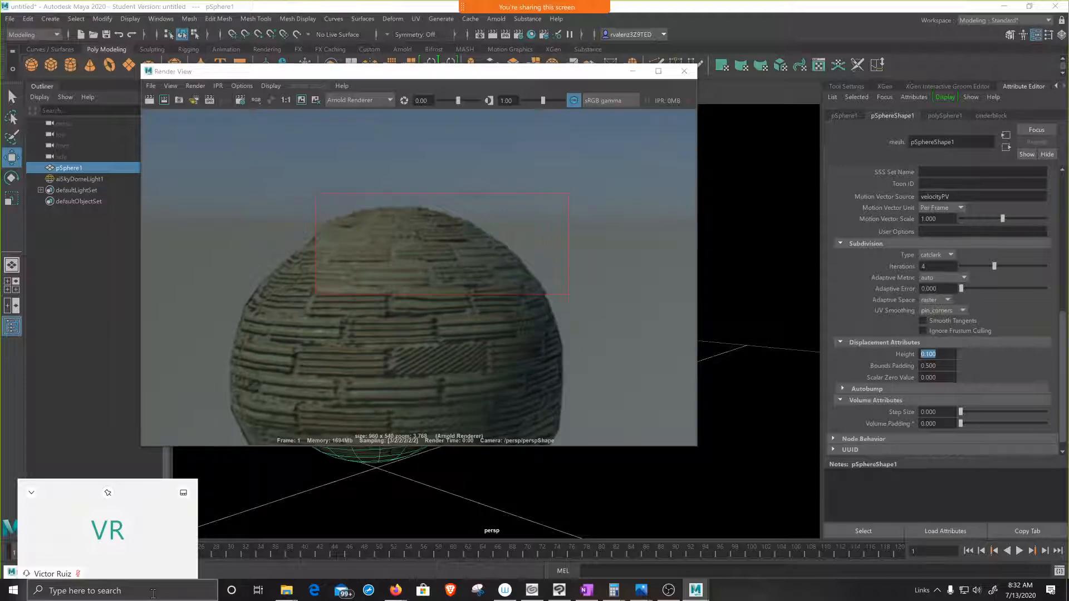
type("unity")
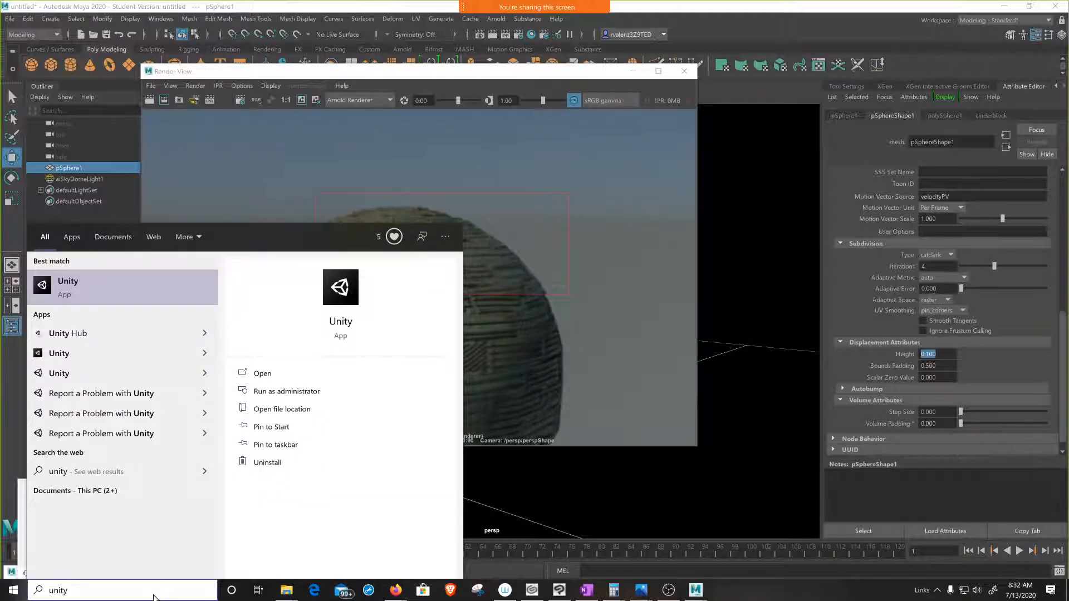
key("Escape")
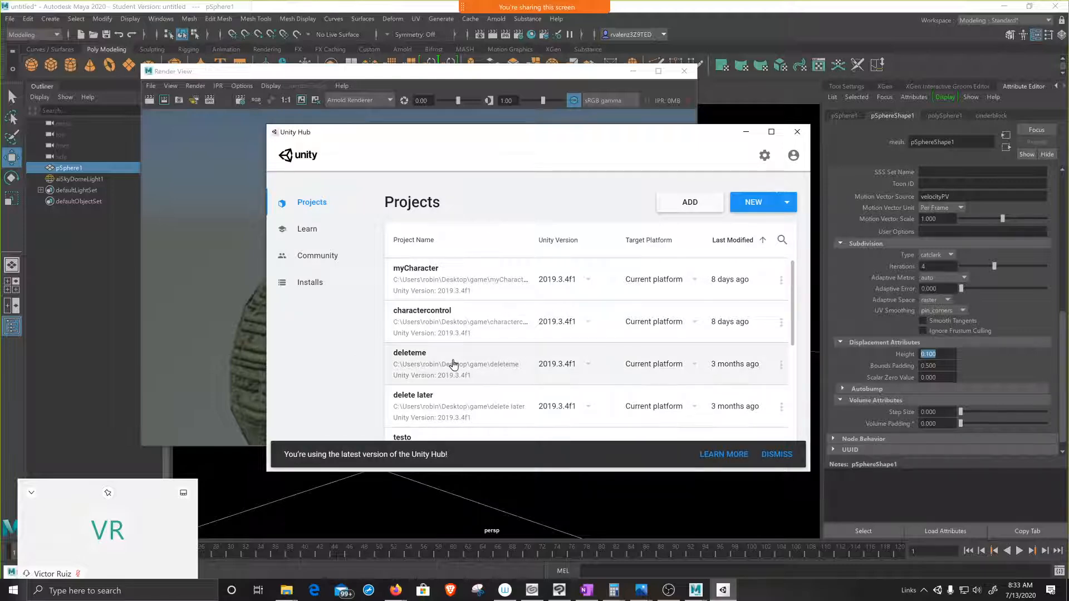
left_click(426, 360)
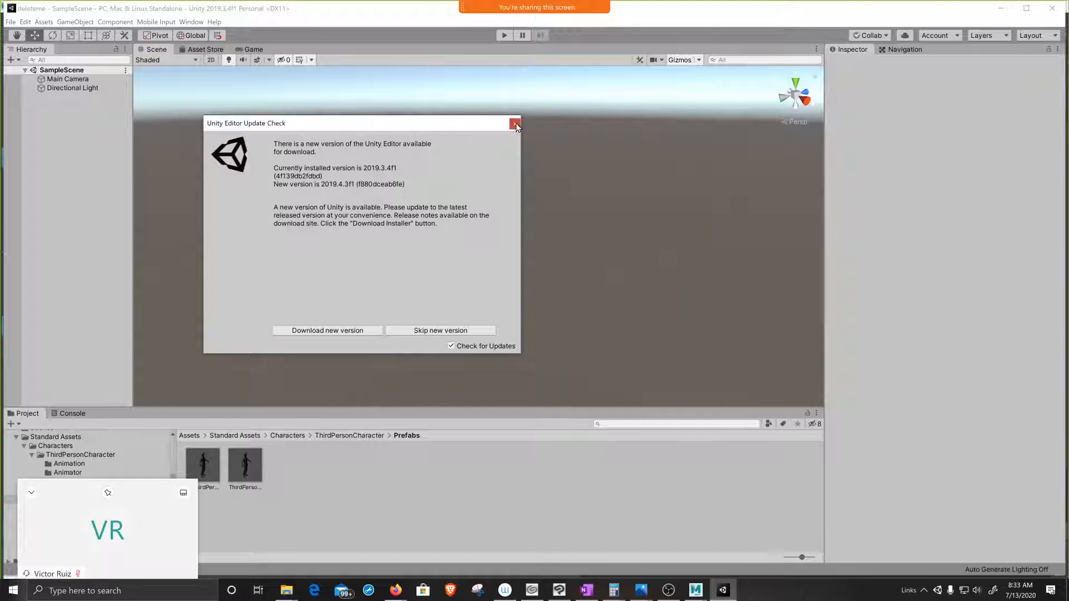
left_click(514, 124)
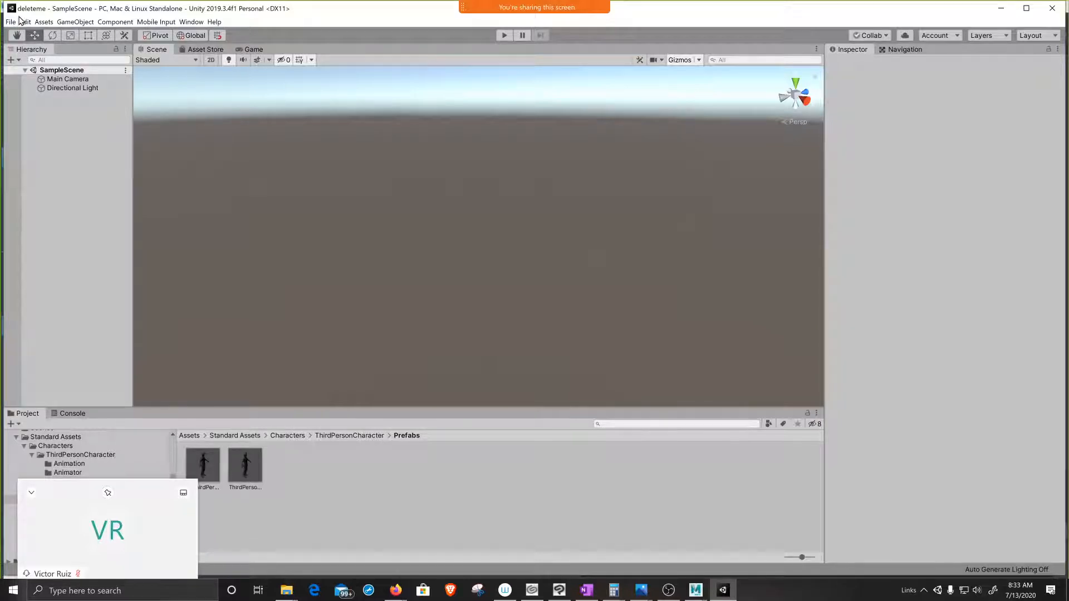
Step: Add a 3D cube to the sample scene and frame it as a whole
left_click(79, 23)
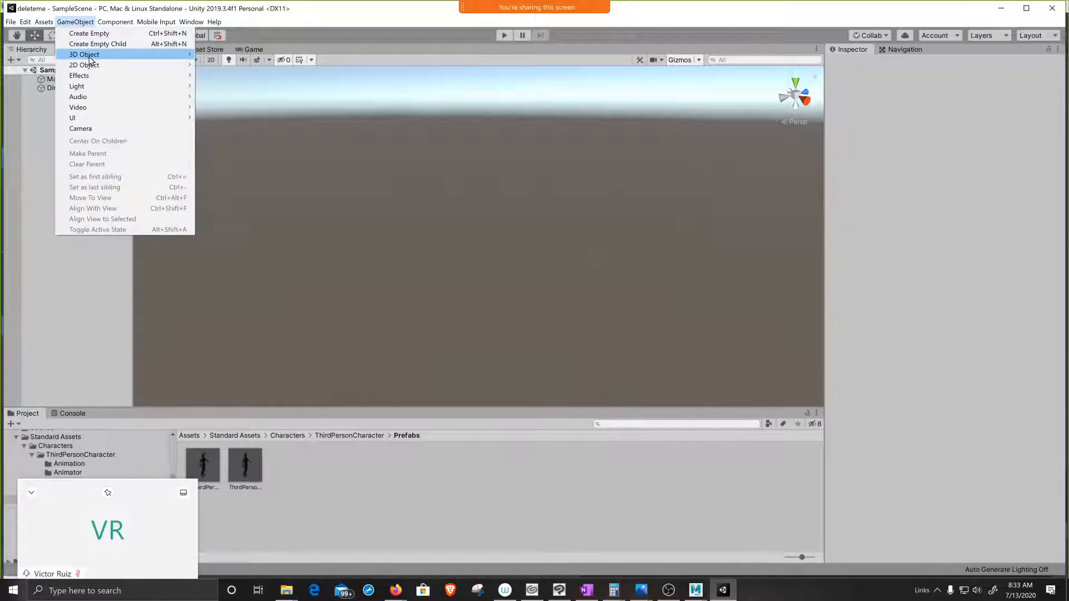
mouse_move(90, 55)
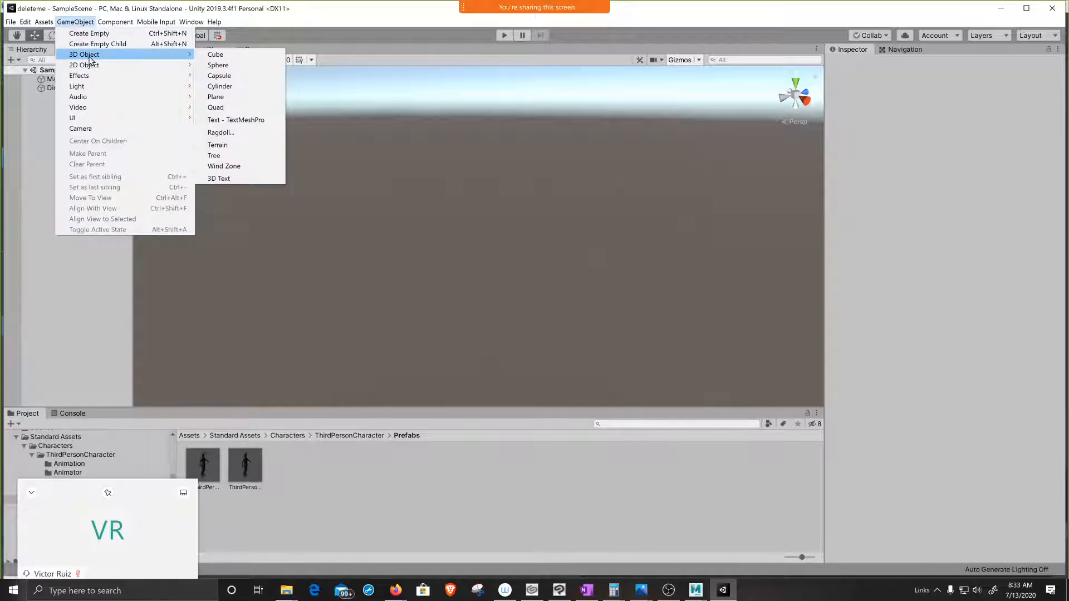
left_click(216, 54)
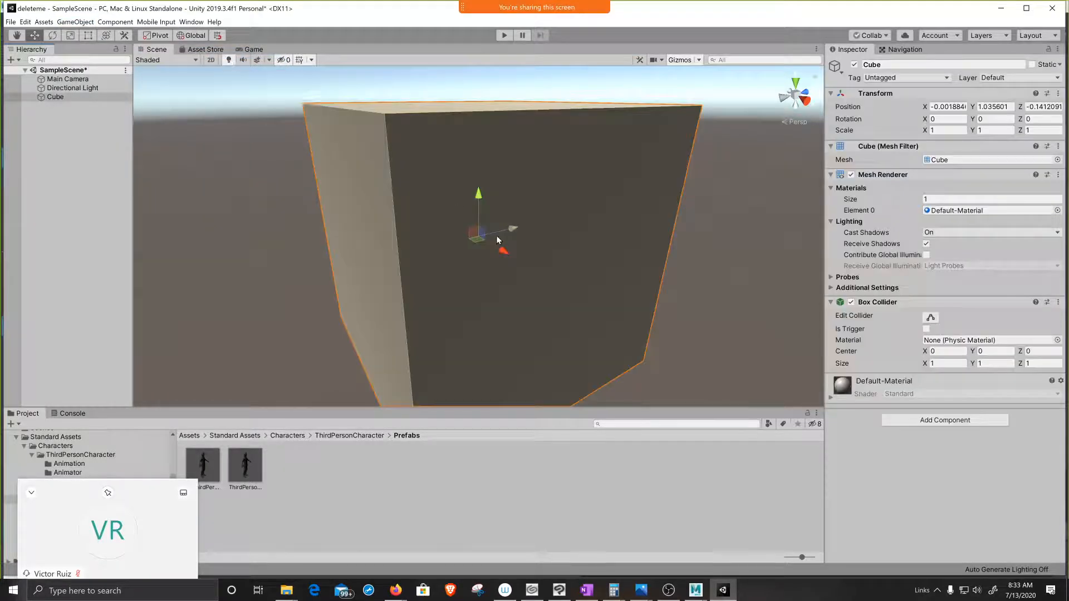
scroll(497, 236, "down", 2)
middle_click_drag(559, 303, 543, 287)
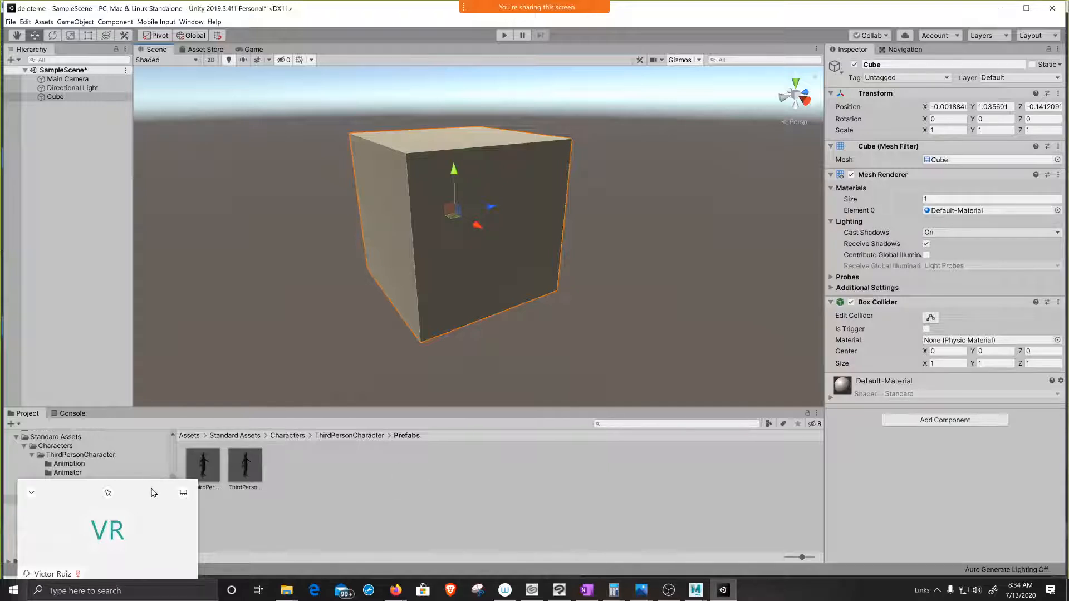
Step: Move the floating meeting window off the project folder list and open the top-level Assets folder
left_click_drag(153, 492, 465, 493)
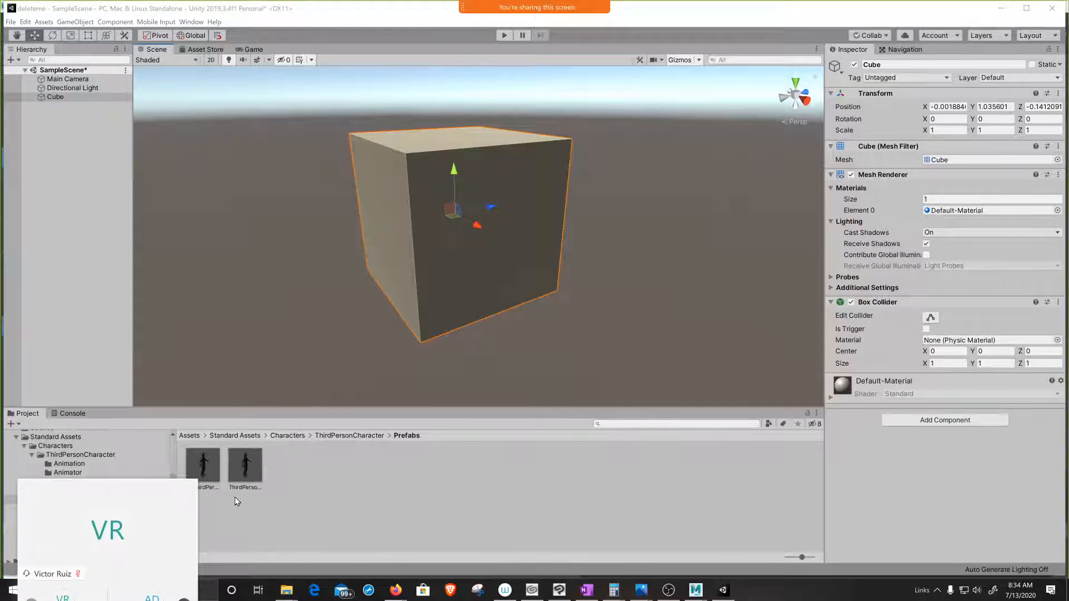
left_click_drag(137, 493, 284, 488)
left_click_drag(560, 465, 574, 464)
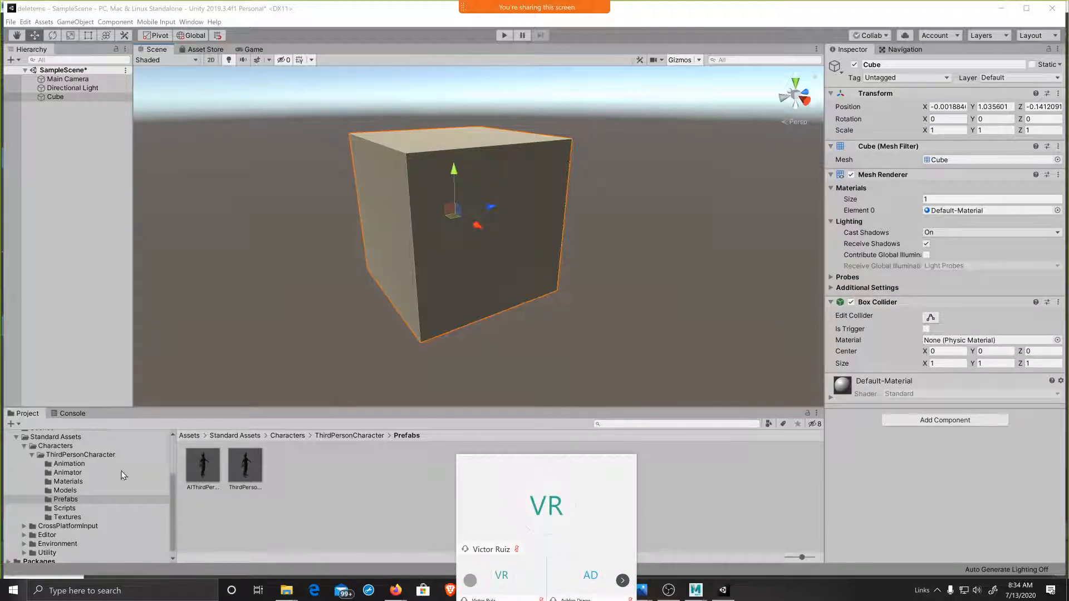
left_click(35, 439)
scroll(85, 456, "up", 3)
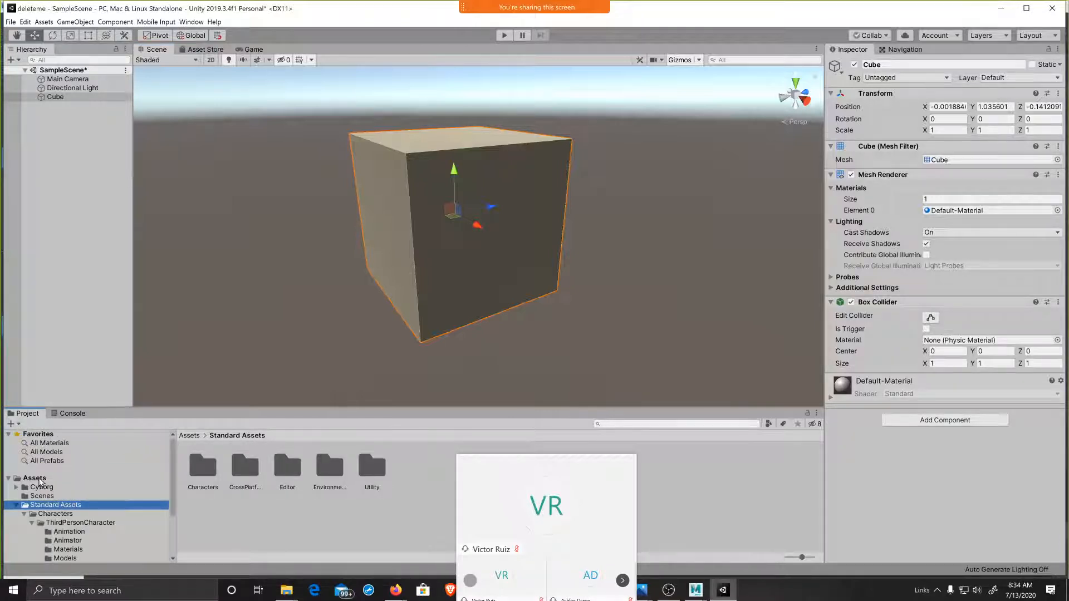
left_click(38, 479)
left_click(371, 479)
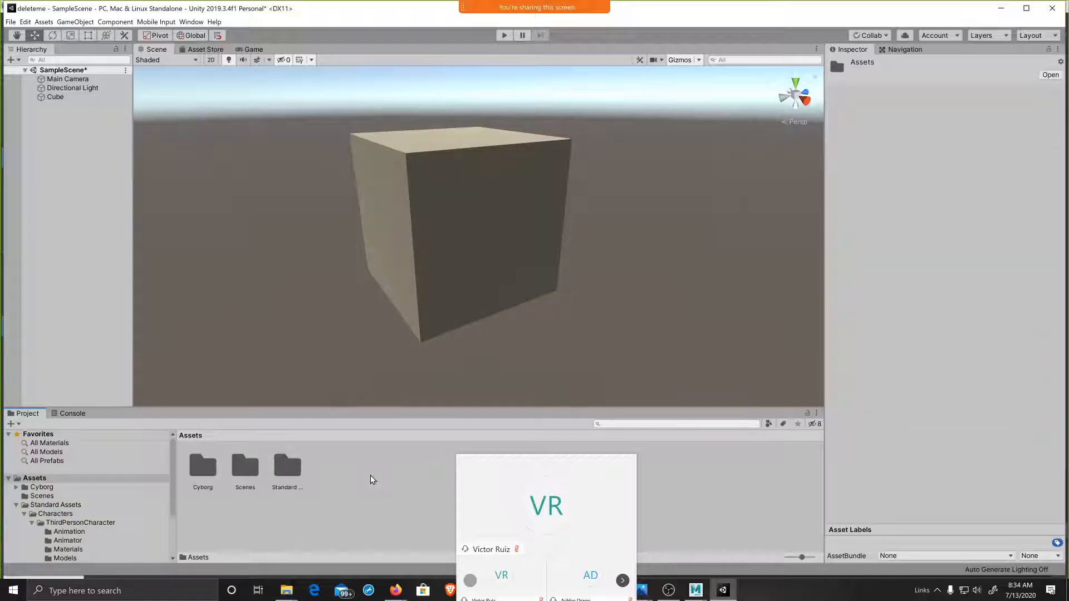
Step: Create a new material named bricks in the Assets folder
right_click(371, 477)
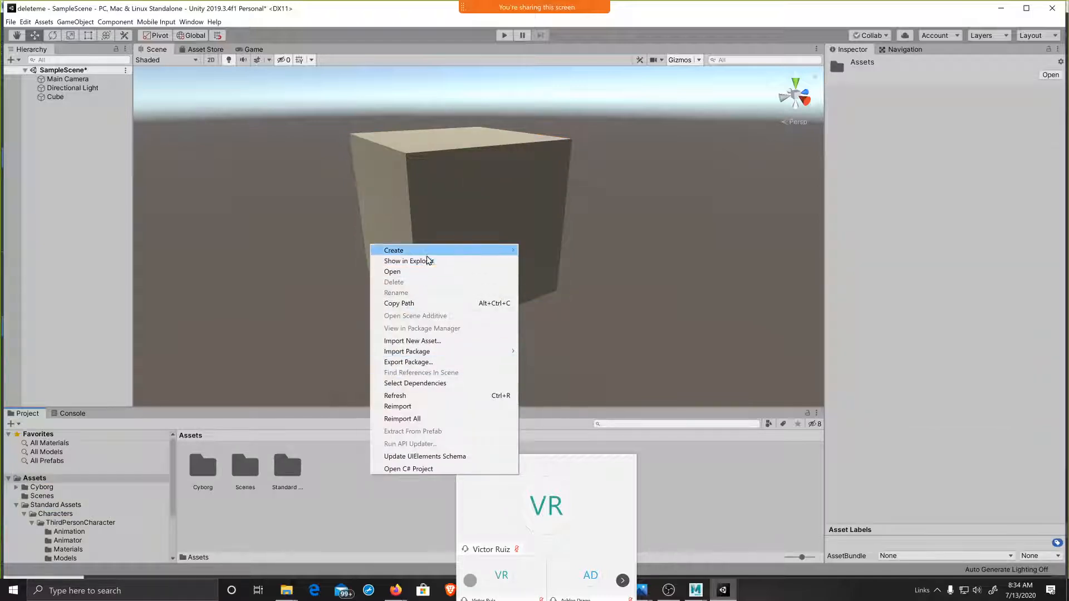
mouse_move(427, 253)
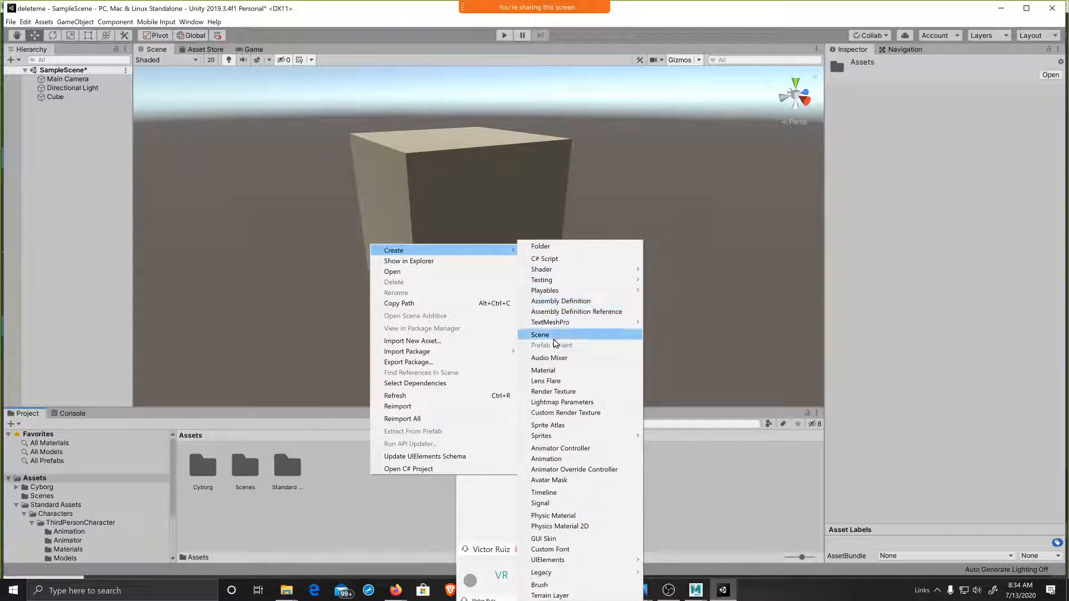
left_click(553, 370)
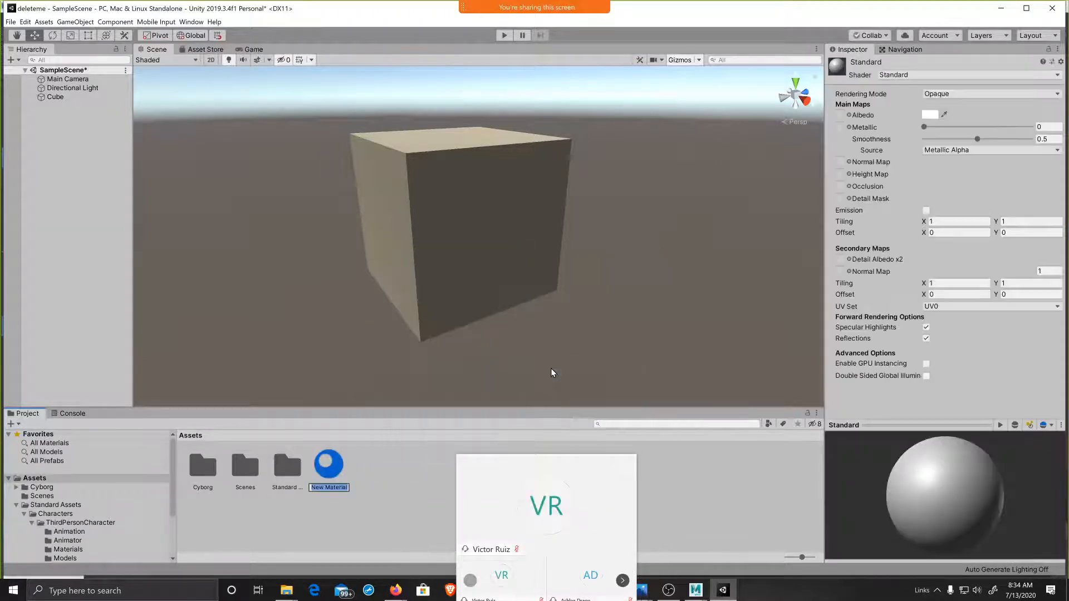
type("bricks")
key("Return")
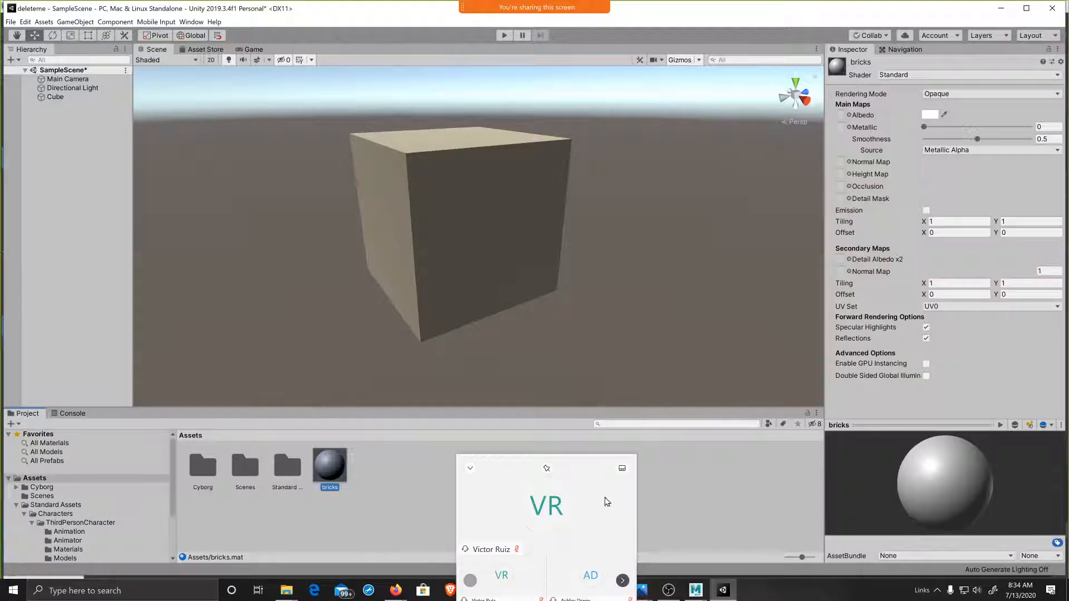
left_click(572, 477)
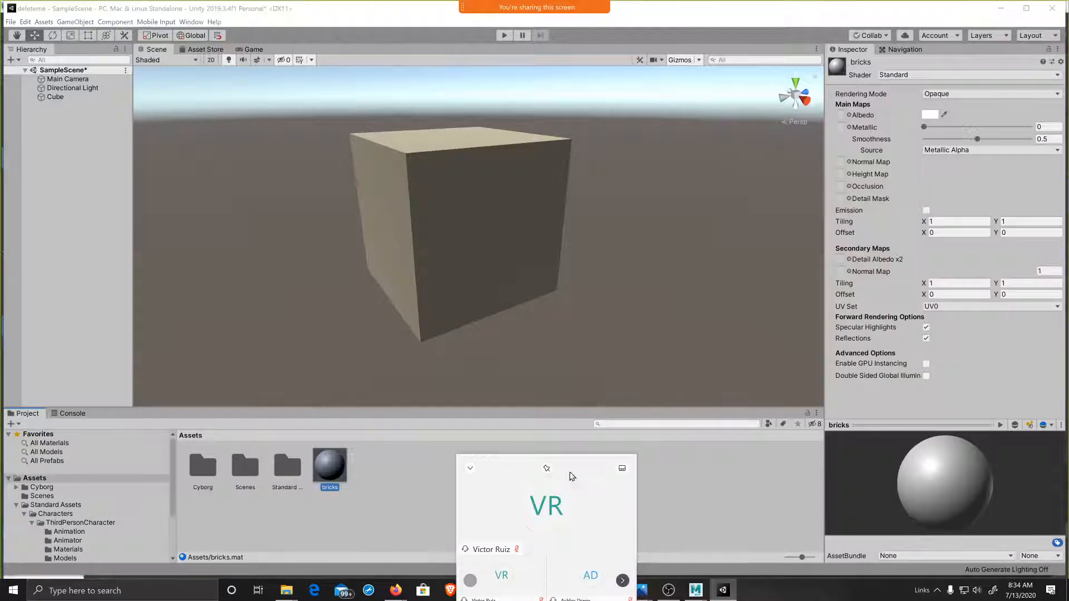
Step: Switch to Firefox and examine the flat maps offered for the Hexagon Marble Floor PBR material on textures.com
left_click(396, 590)
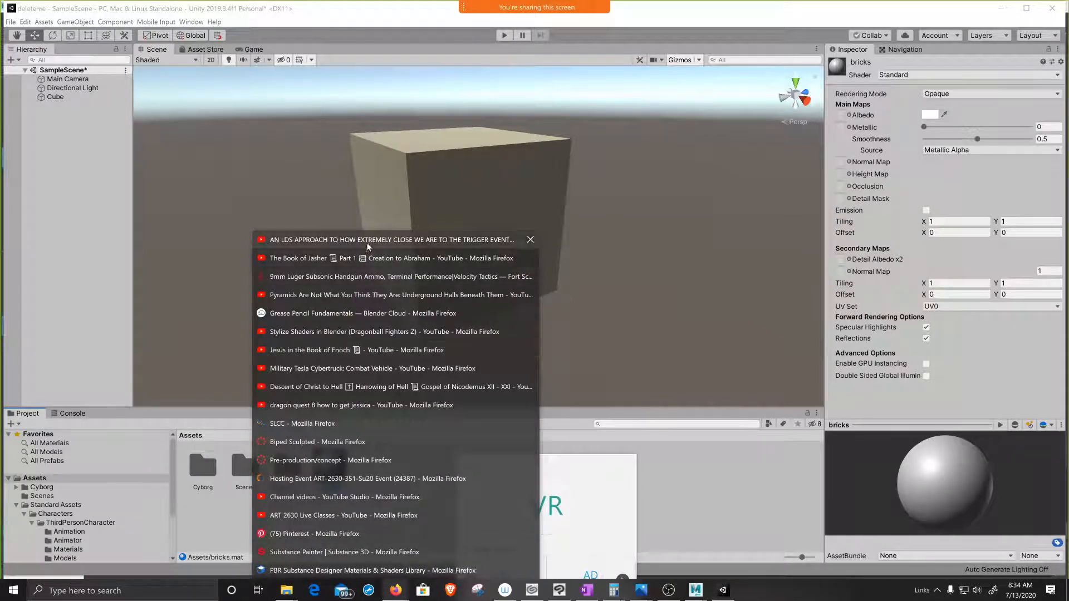
left_click(354, 442)
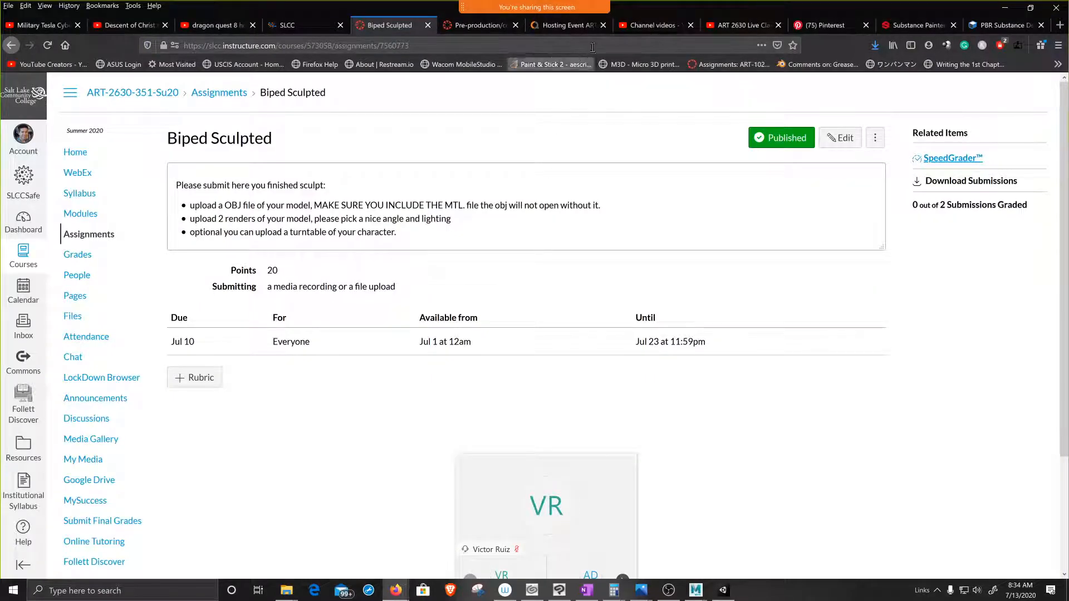
left_click(996, 26)
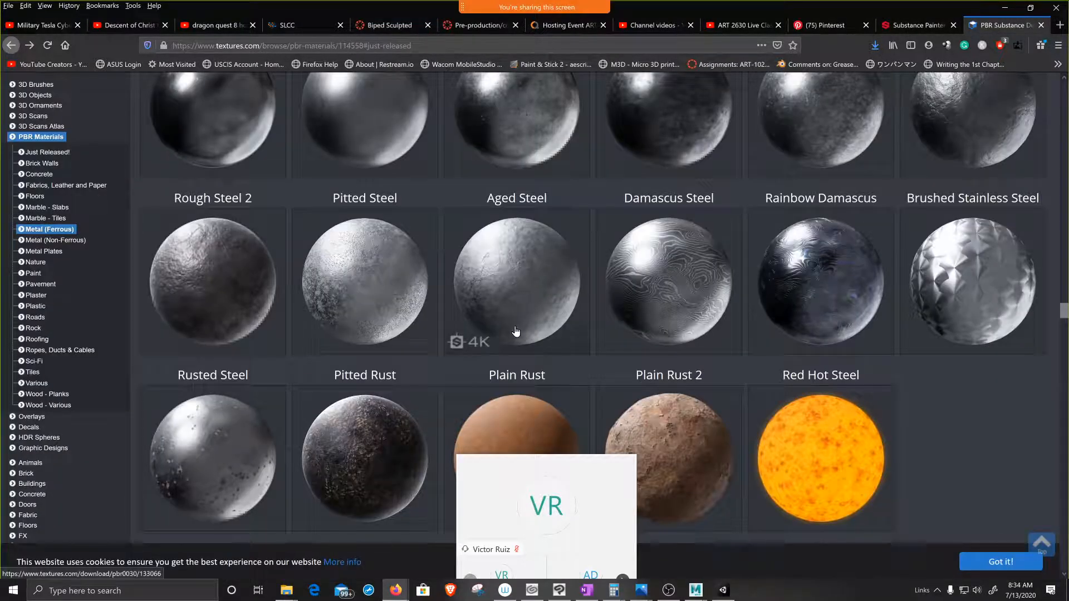
scroll(336, 216, "up", 8)
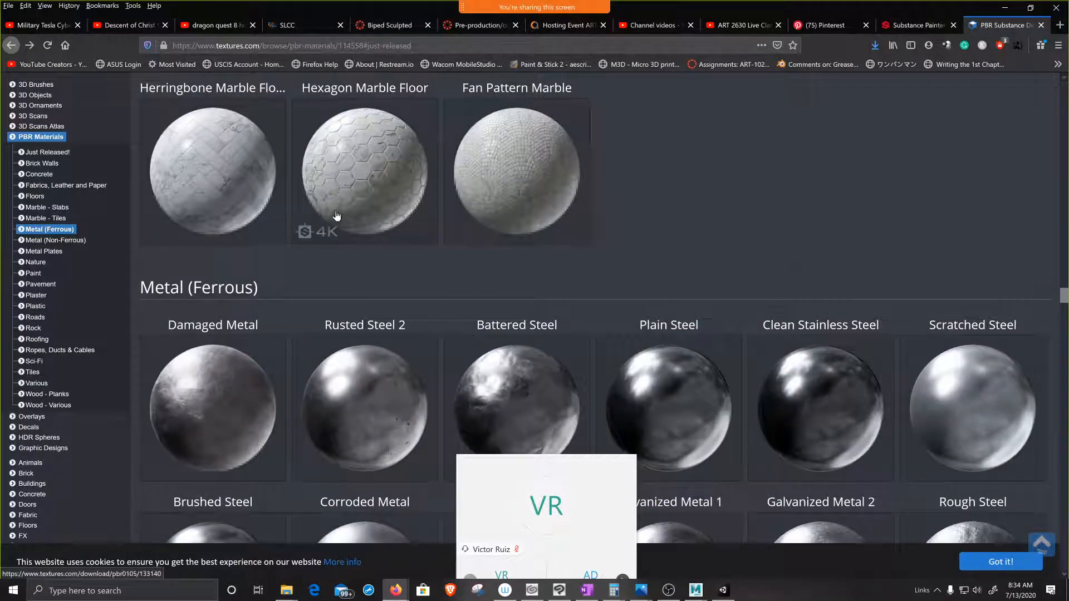
left_click(351, 174)
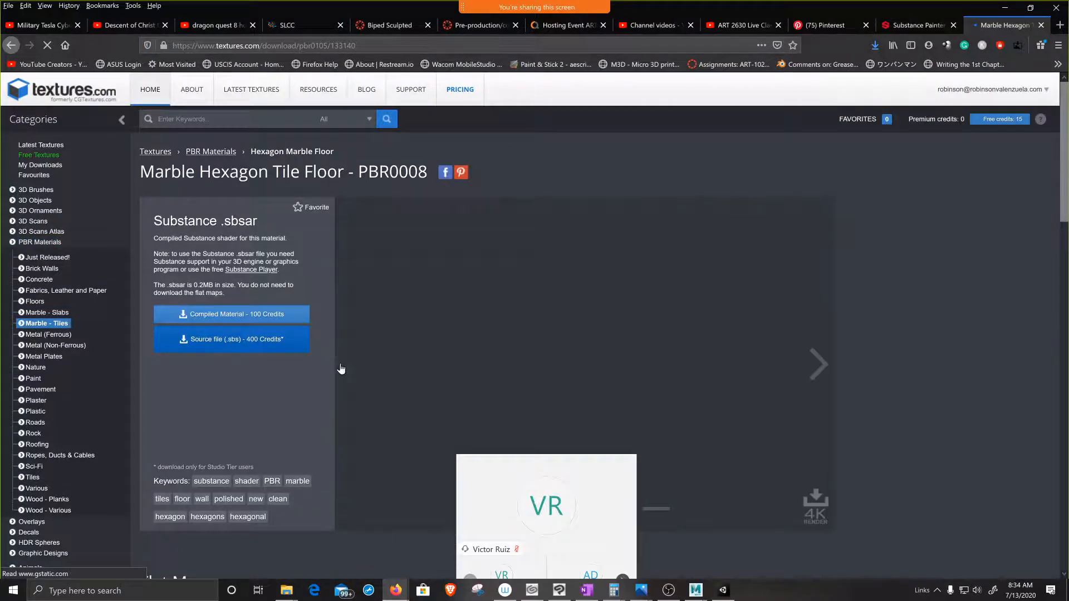
scroll(340, 373, "down", 12)
scroll(278, 167, "up", 5)
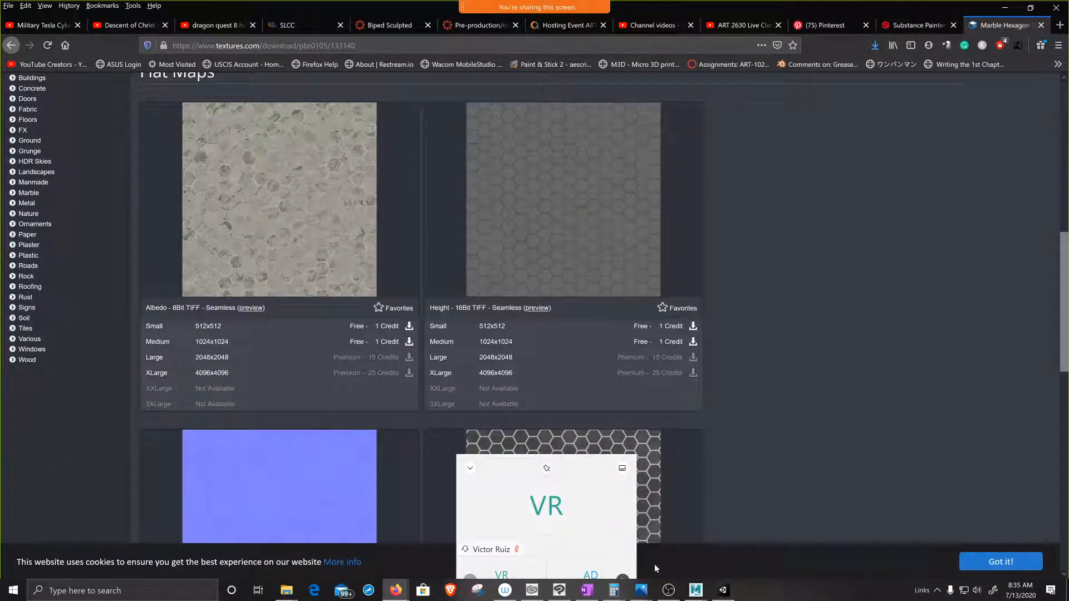
Step: Switch back to Unity and start importing a new asset into the Assets folder
mouse_move(703, 596)
left_click(723, 590)
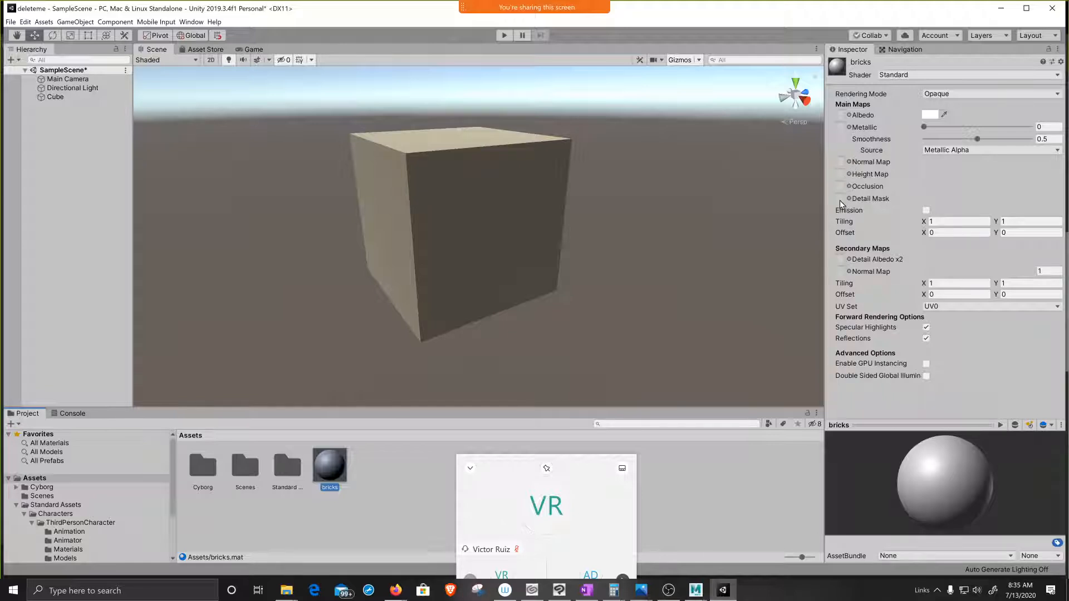
left_click(383, 492)
right_click(382, 492)
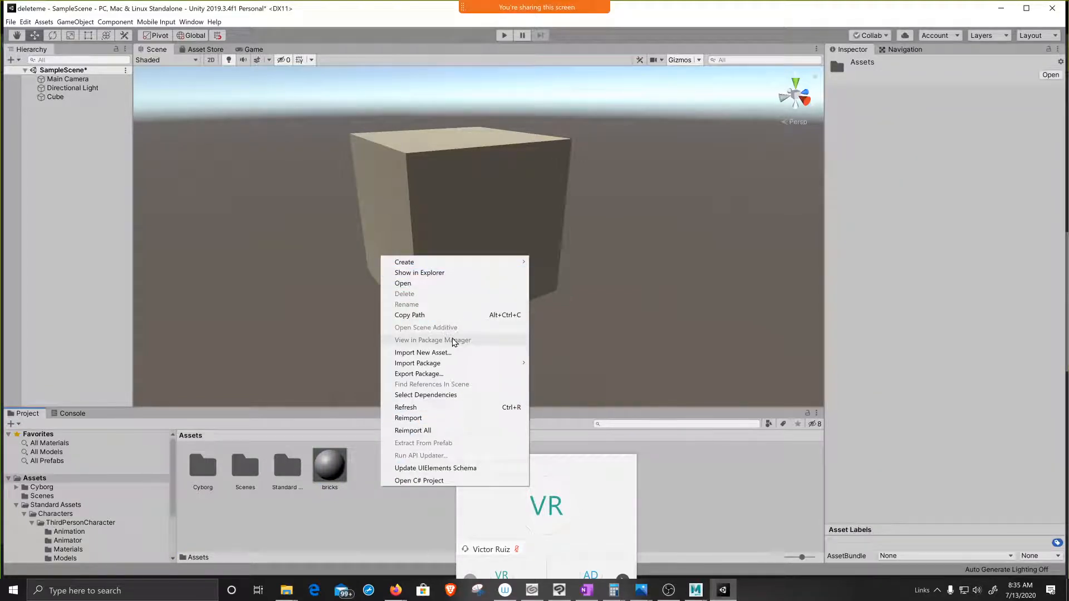
left_click(423, 353)
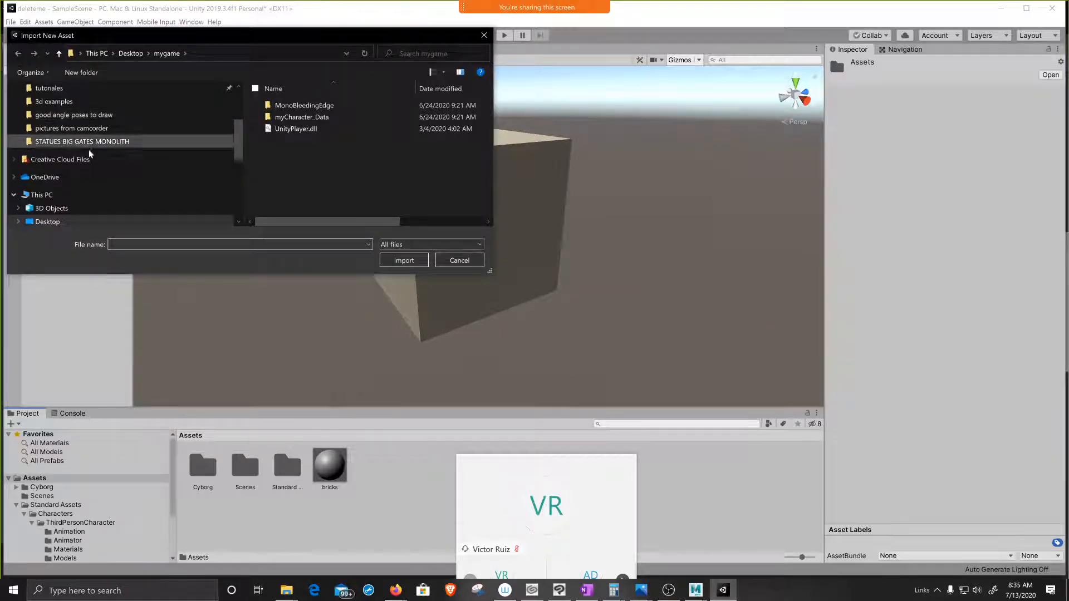
Step: Browse drive D: to the New folder inside Textures end > PBR for the asset import
scroll(94, 153, "down", 3)
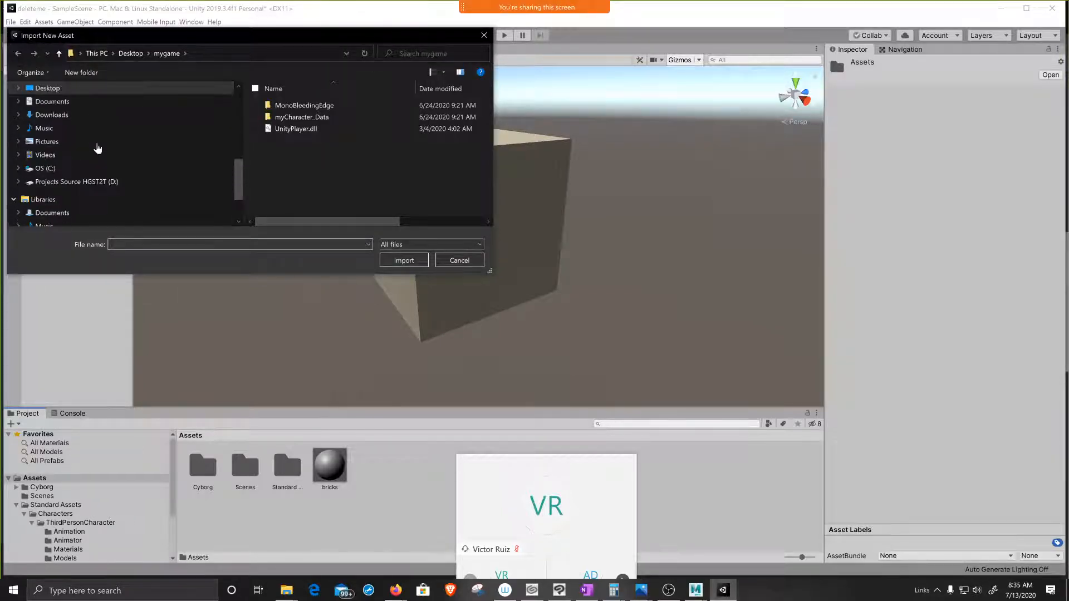
left_click(97, 182)
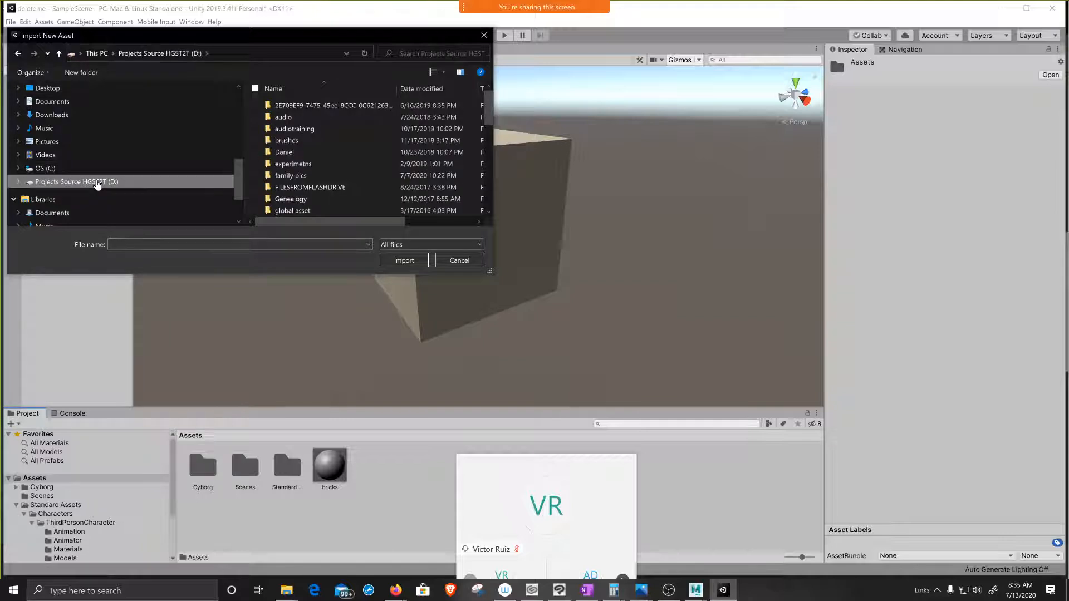
scroll(302, 126, "down", 7)
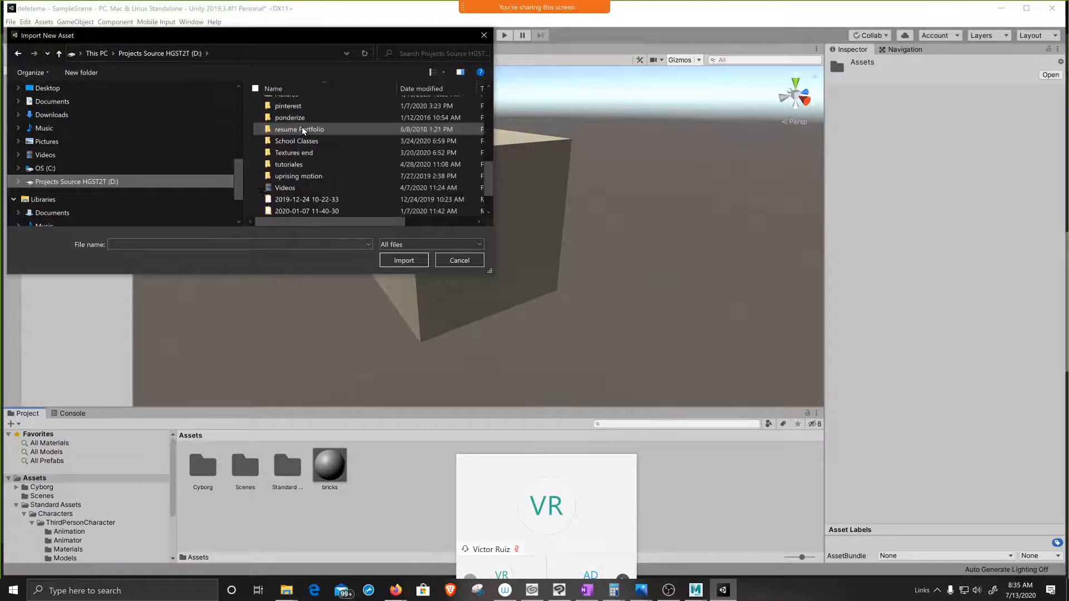
double_click(293, 153)
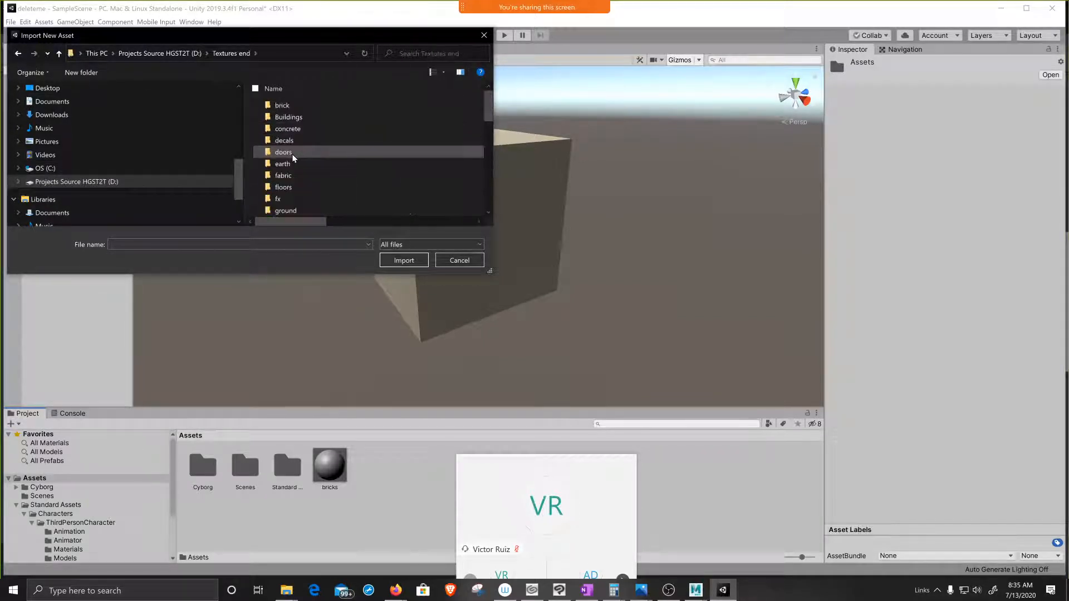
scroll(302, 145, "down", 3)
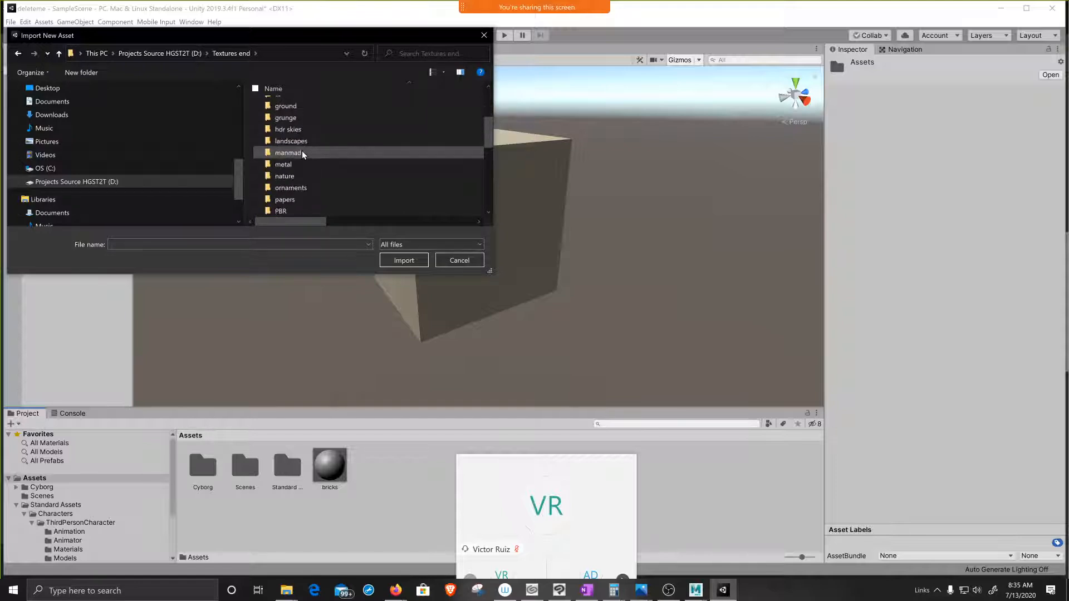
scroll(294, 174, "down", 1)
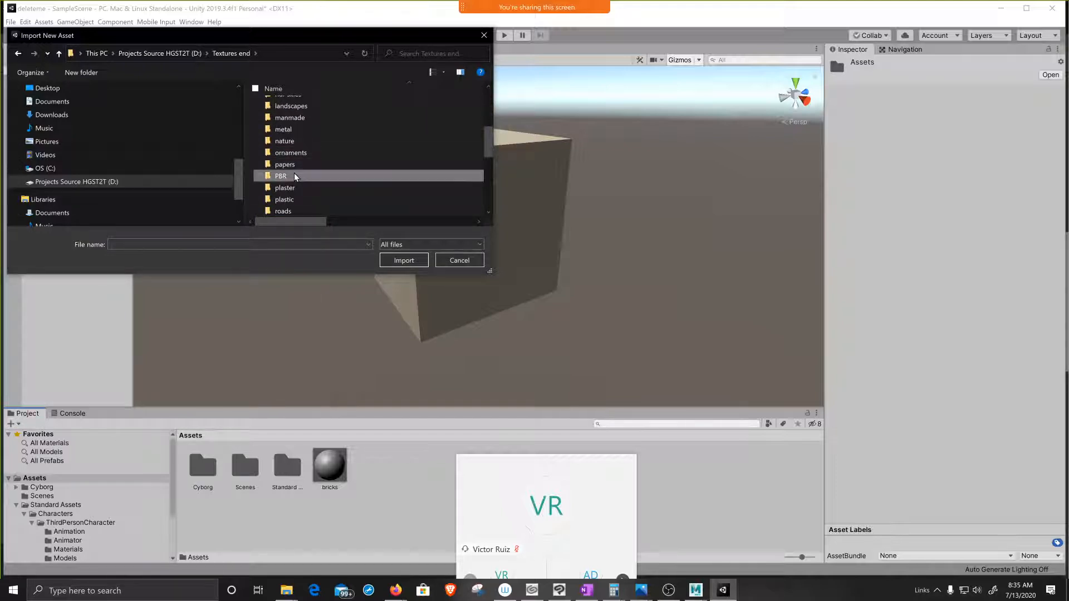
double_click(296, 176)
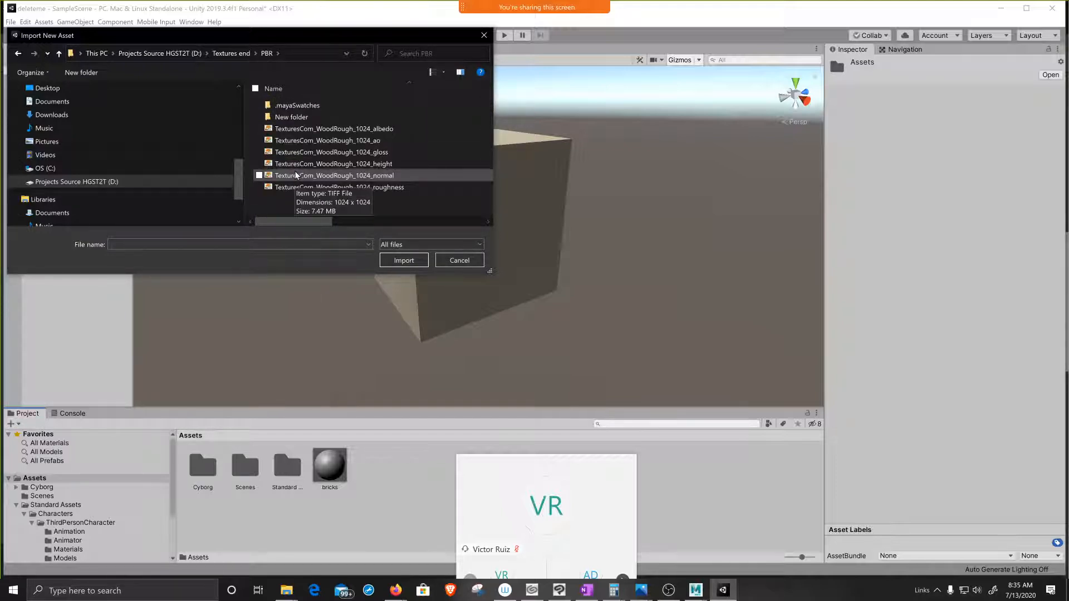
double_click(312, 118)
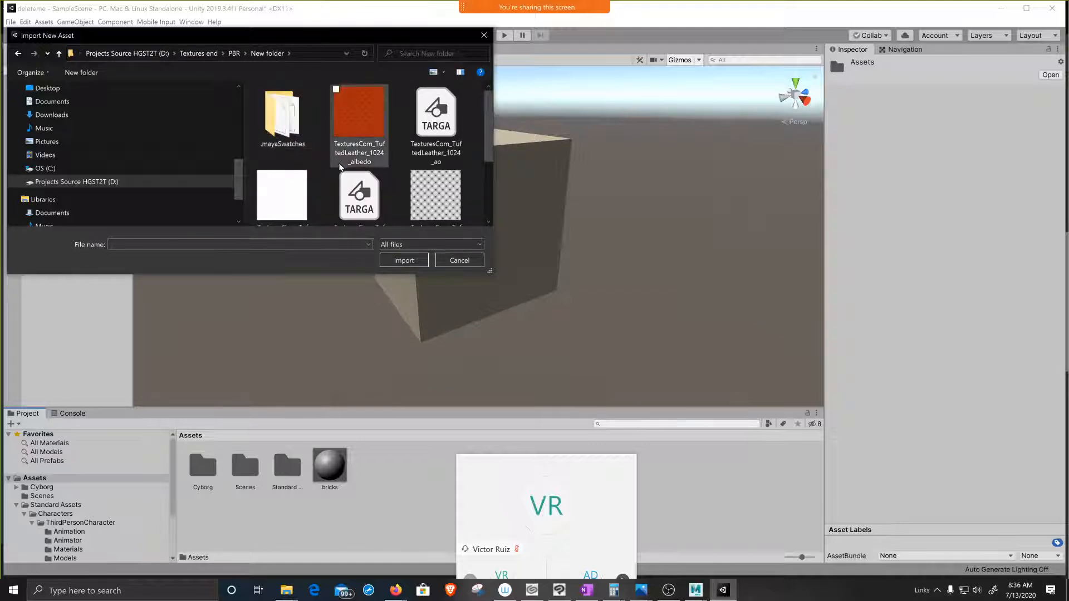
Step: Look through the TuftedLeather texture maps available in the folder
scroll(339, 162, "down", 2)
scroll(340, 165, "up", 2)
scroll(340, 165, "down", 1)
scroll(340, 165, "up", 1)
scroll(340, 165, "down", 2)
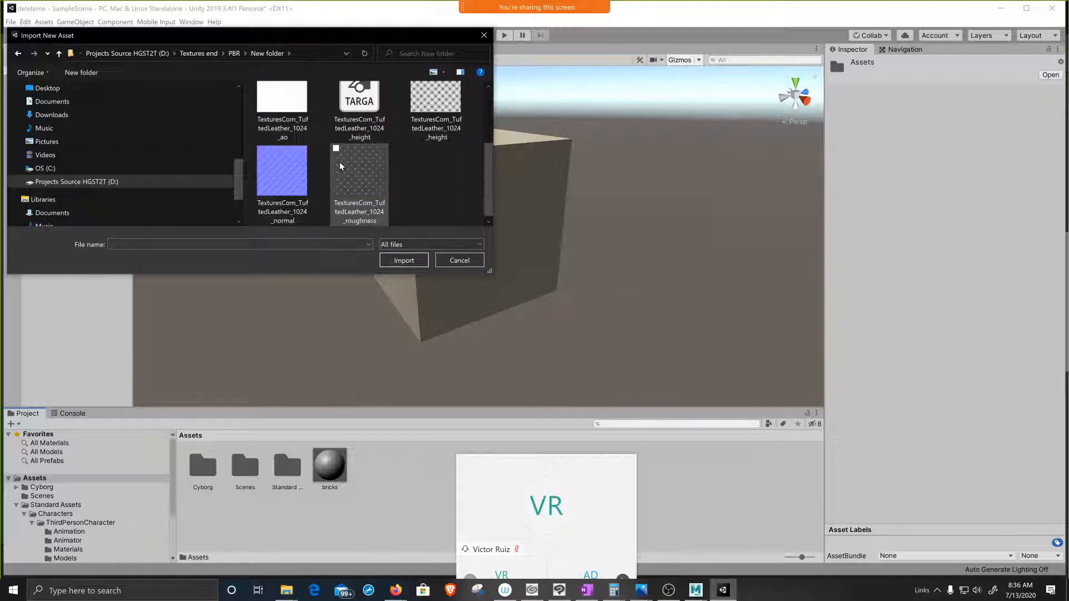
scroll(339, 165, "up", 2)
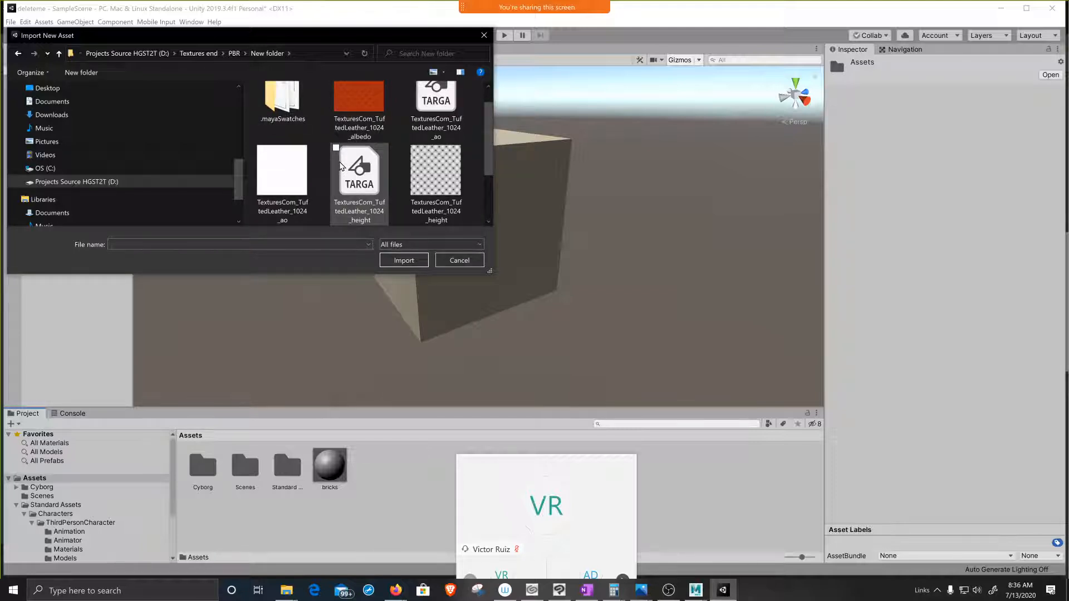
scroll(340, 165, "down", 2)
scroll(341, 164, "up", 3)
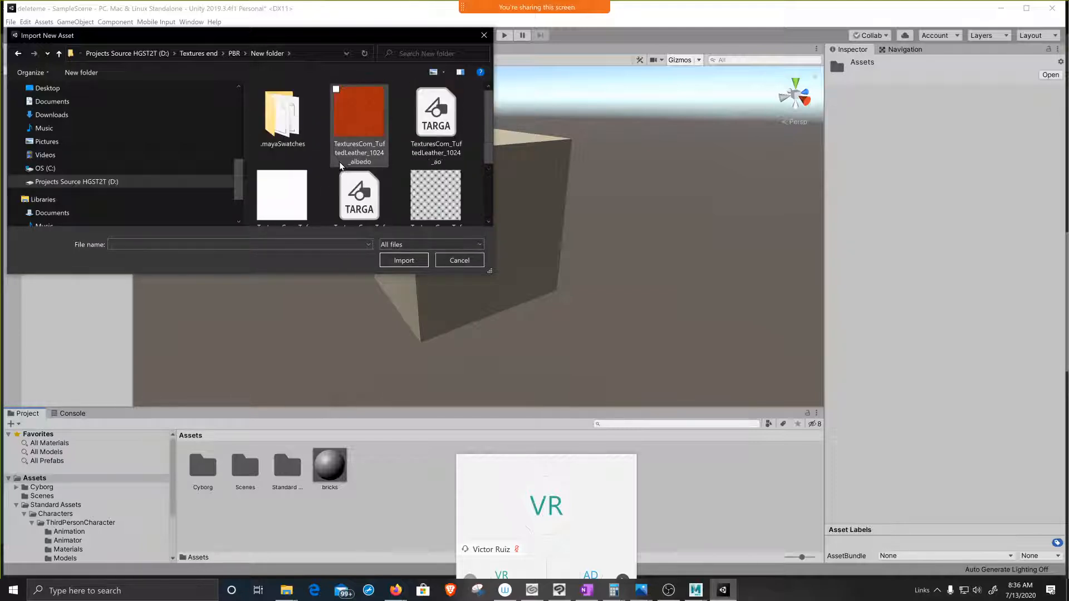
scroll(339, 162, "down", 1)
scroll(413, 176, "down", 2)
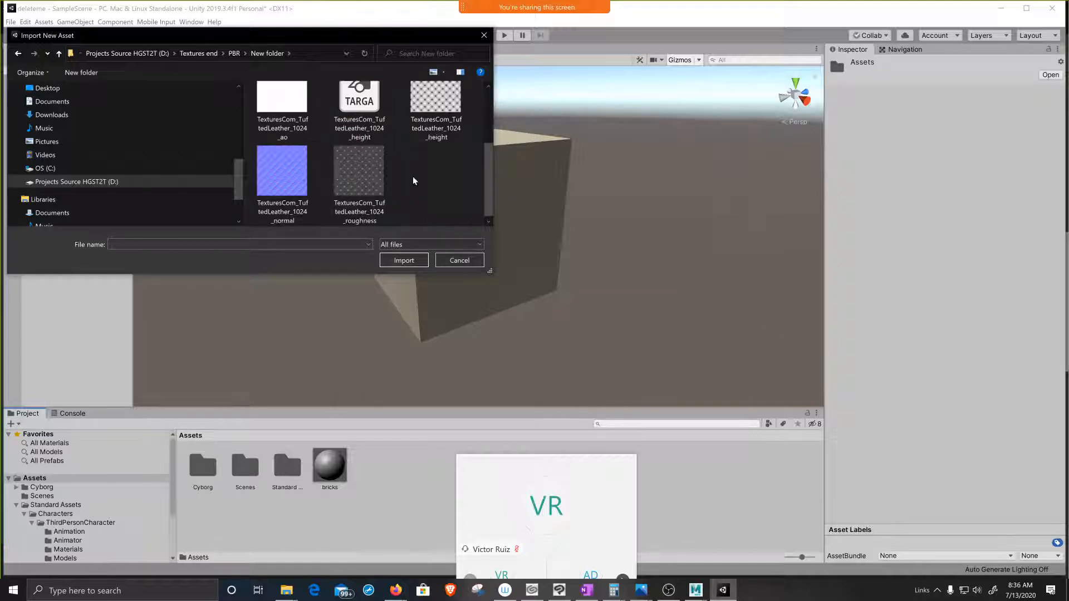
Step: Import all the TexturesCom_TuftedLeather_1024 maps, from albedo through roughness, into the Assets folder
left_click_drag(468, 206, 261, 81)
scroll(376, 142, "up", 2)
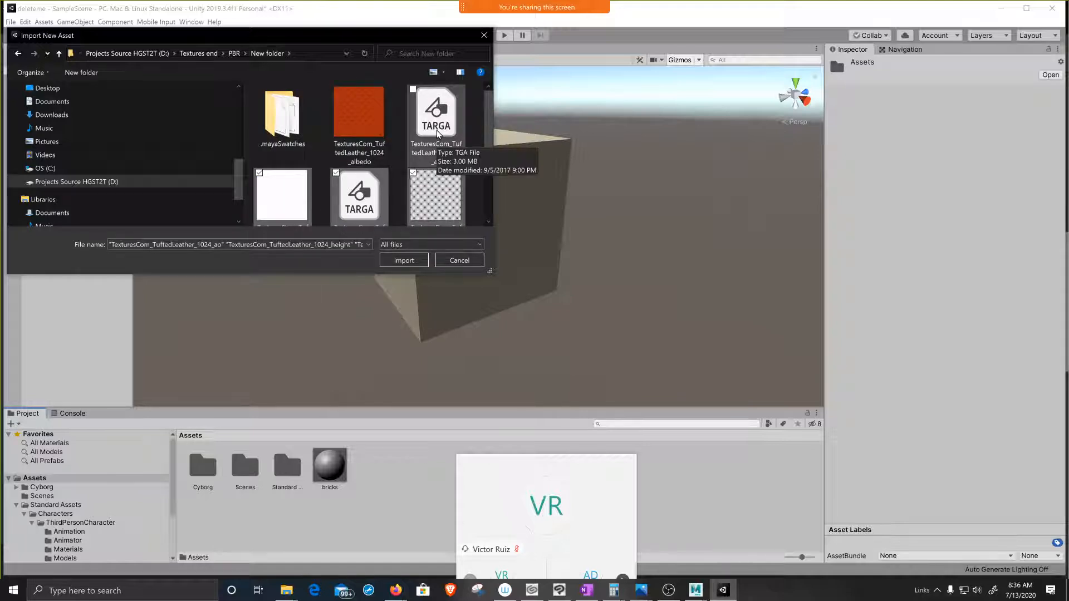
left_click(342, 129, "shift")
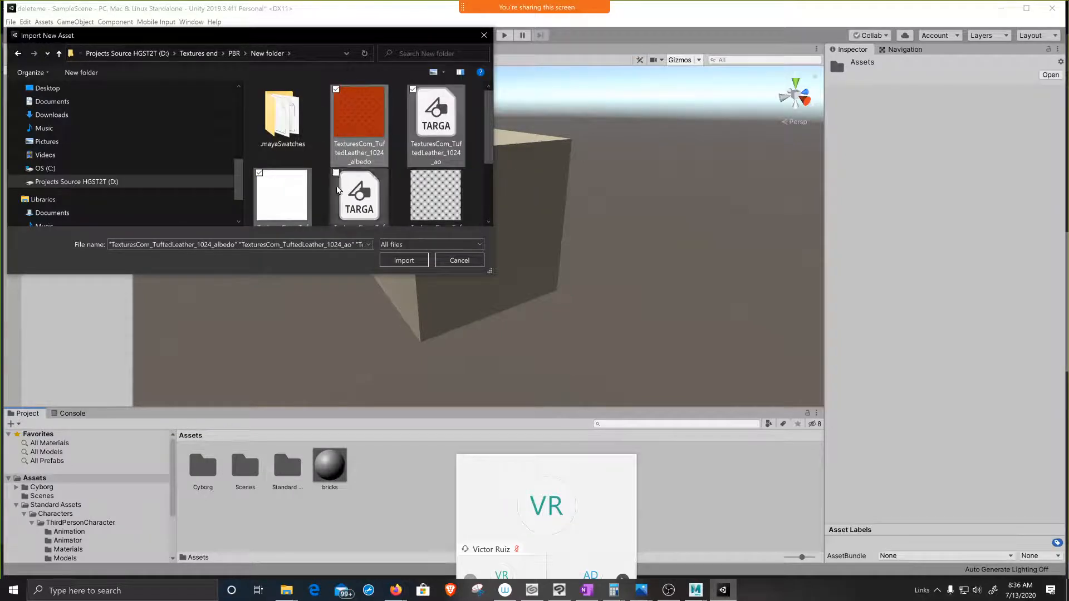
left_click(359, 125)
scroll(377, 138, "down", 2)
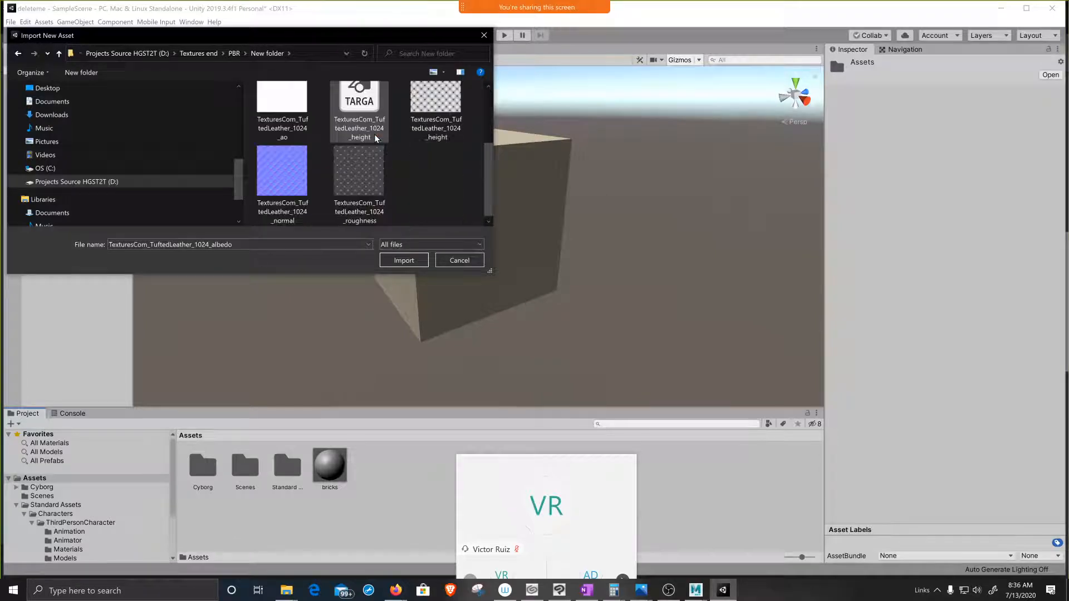
left_click(376, 184, "shift")
left_click(404, 260)
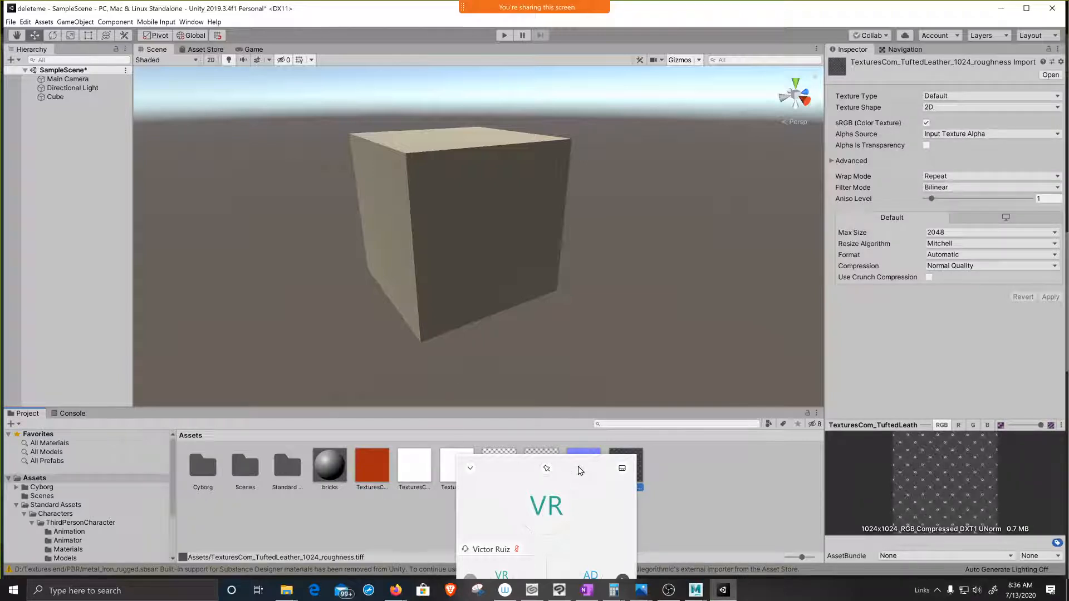
Step: Move the floating meeting window off the imported textures and lock the Inspector on the bricks material
left_click_drag(605, 479, 725, 568)
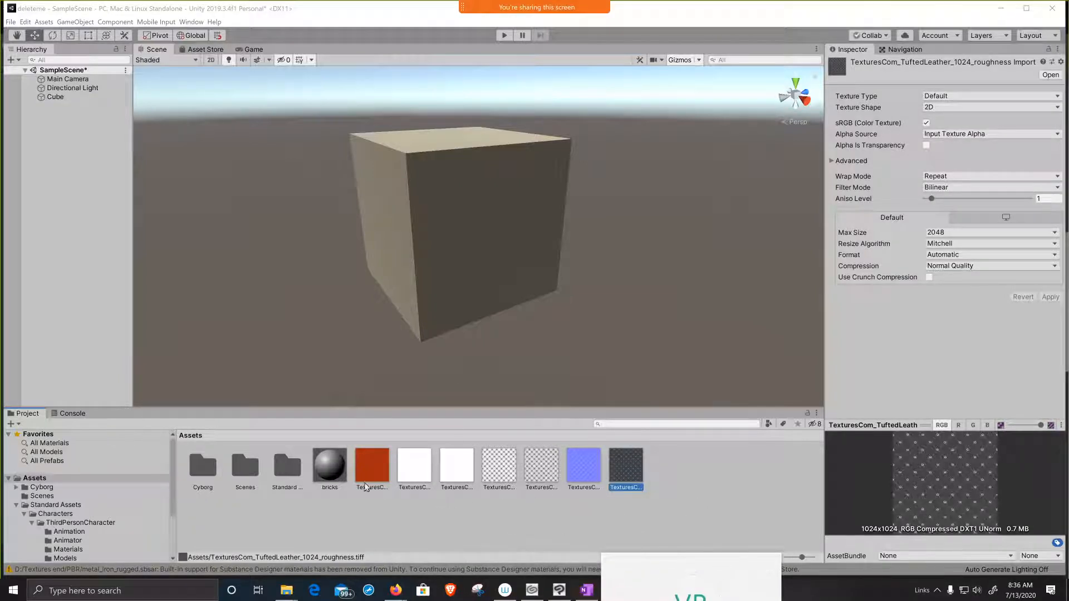
left_click(328, 466)
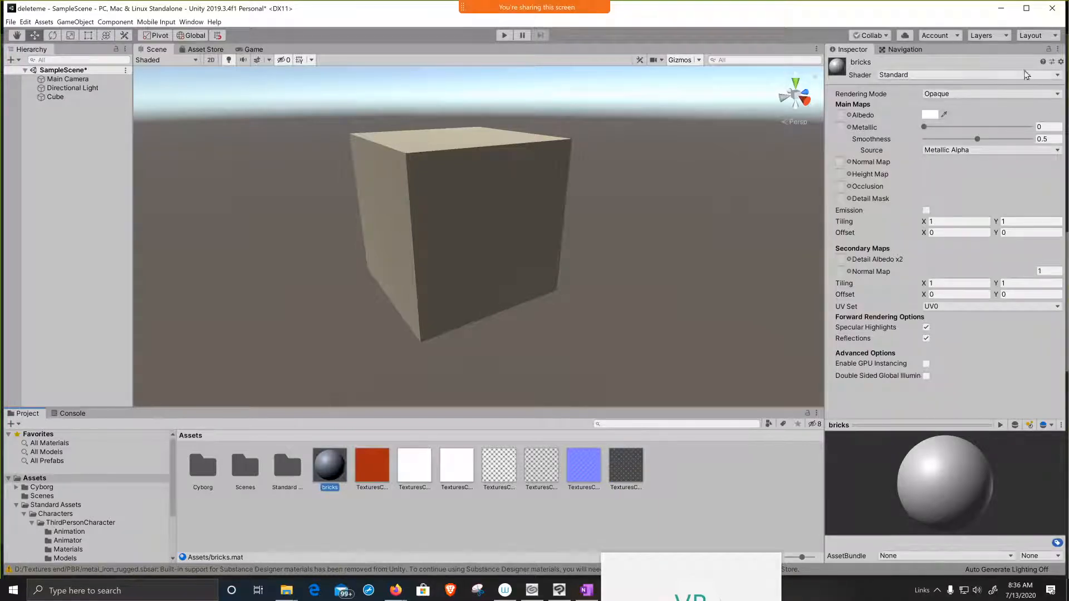
left_click(1048, 49)
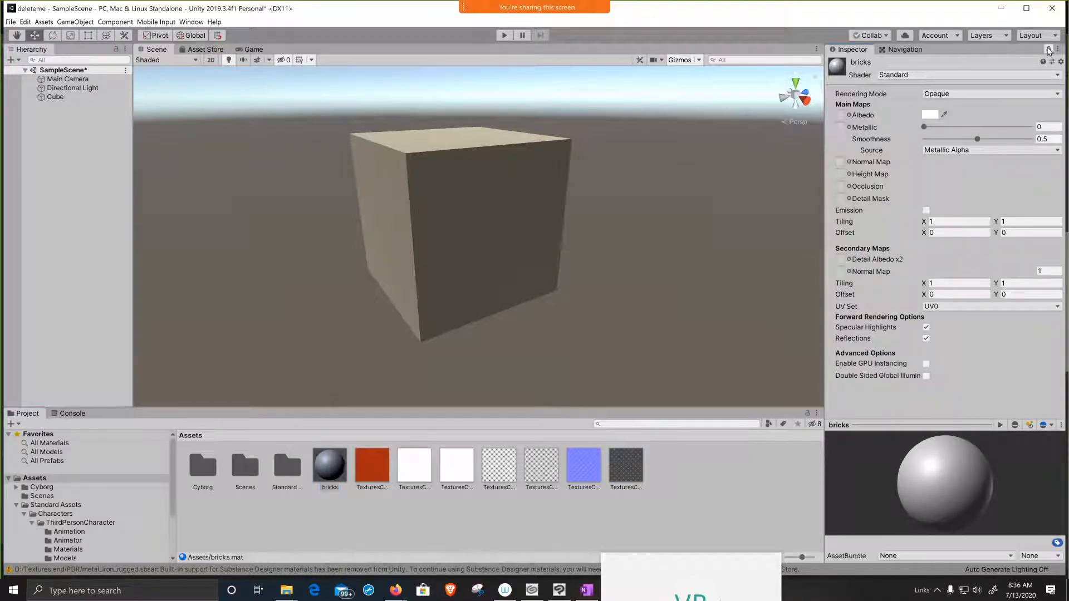
Step: Assign the TuftedLeather albedo texture to the bricks material's Albedo and the ao texture to its Occlusion
left_click_drag(372, 475, 840, 115)
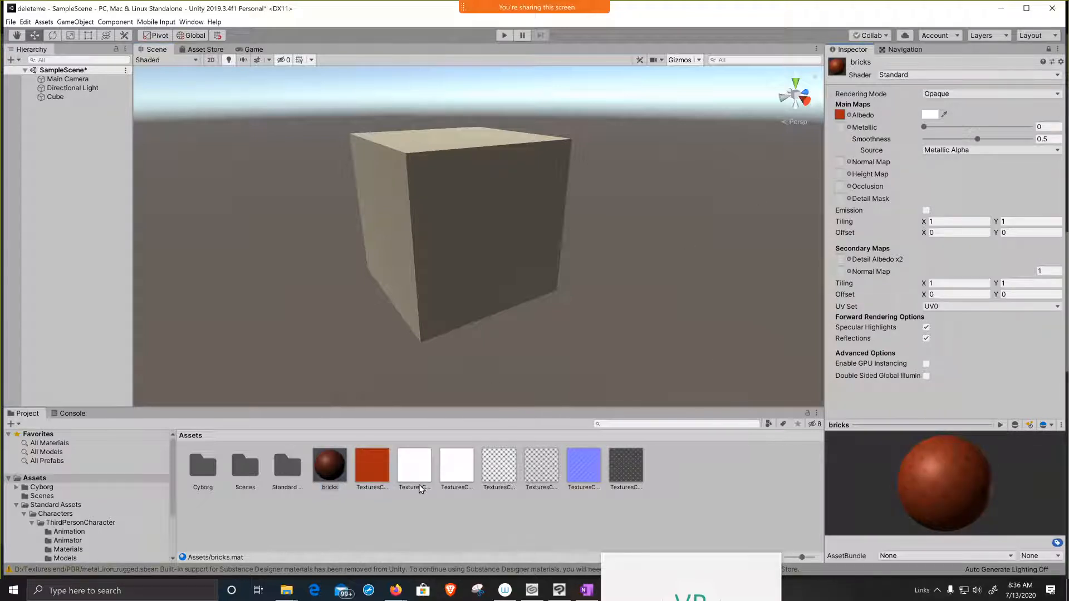
left_click(415, 467)
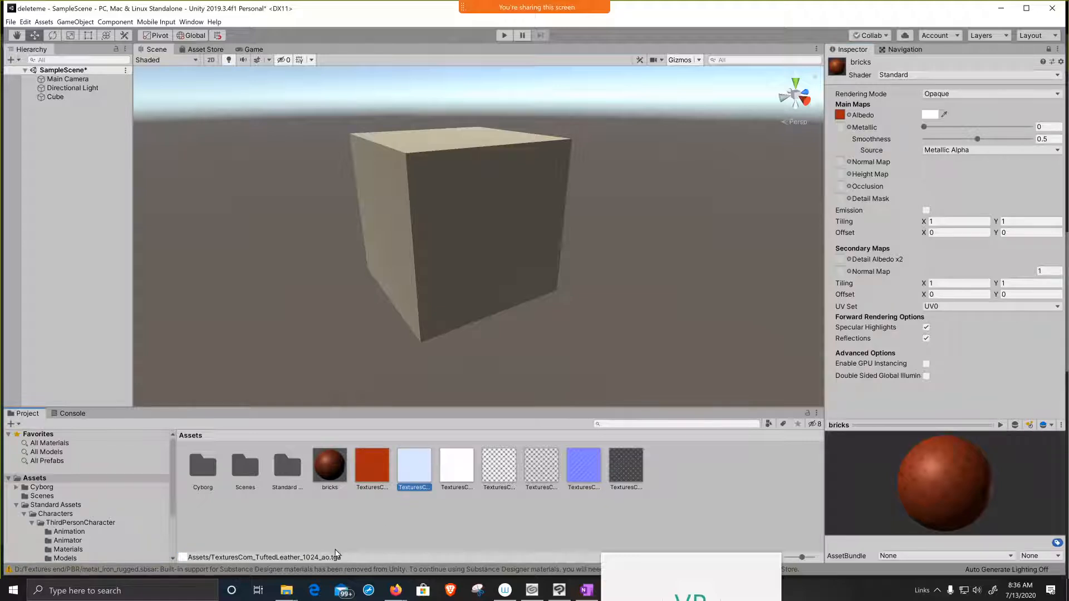
left_click_drag(409, 477, 842, 190)
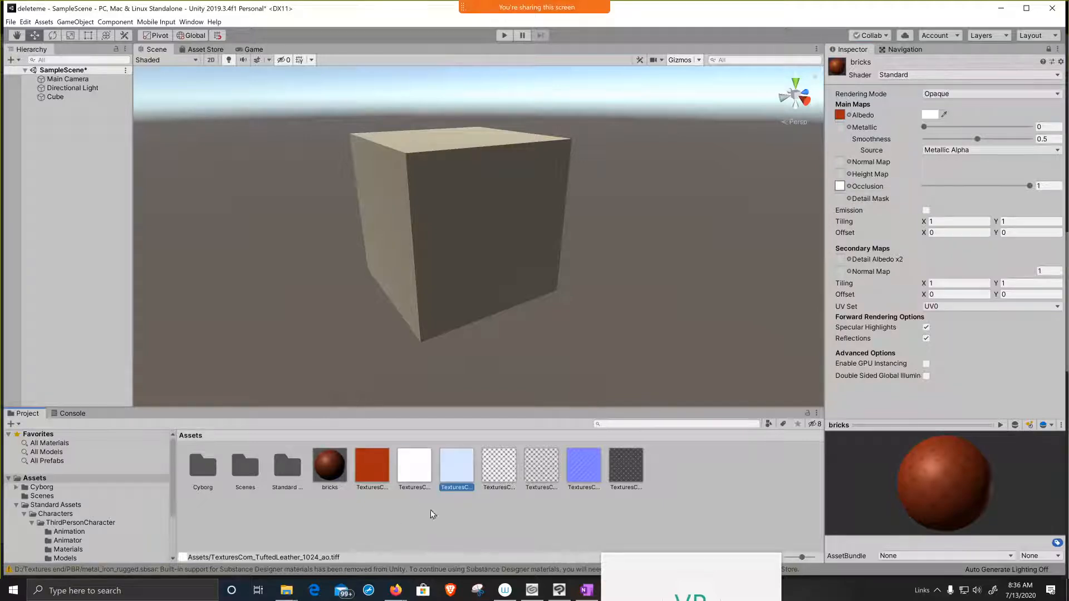
Step: Assign the TuftedLeather_1024_height.tga texture to the bricks material's Height Map
left_click(419, 473)
left_click(452, 471)
left_click(503, 468)
left_click_drag(504, 467, 843, 174)
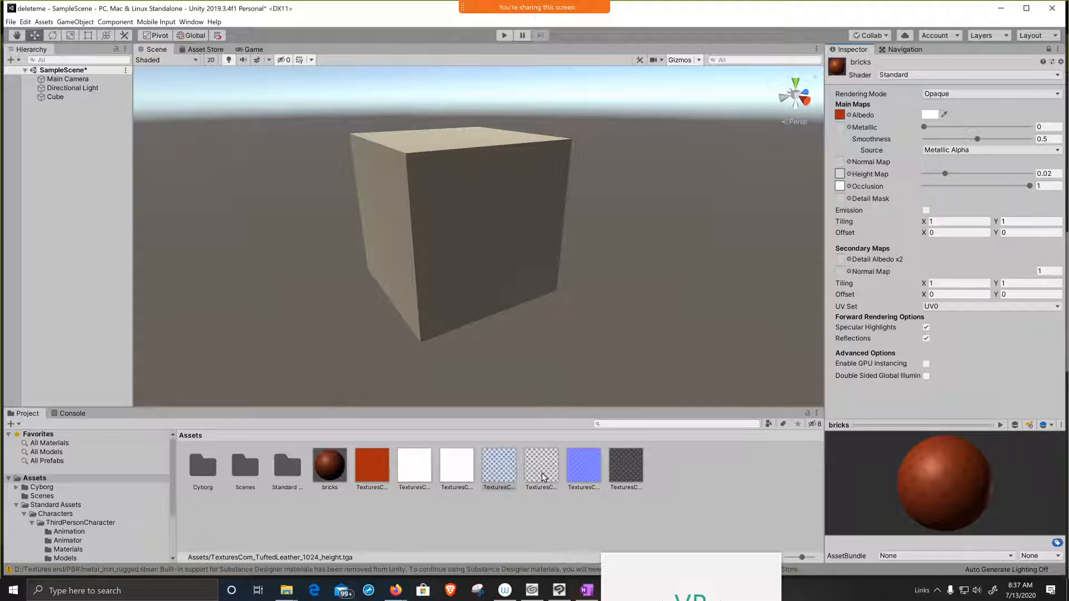
Step: Assign the TuftedLeather normal texture to the bricks material's Normal Map and have it marked as a normal map
left_click(586, 472)
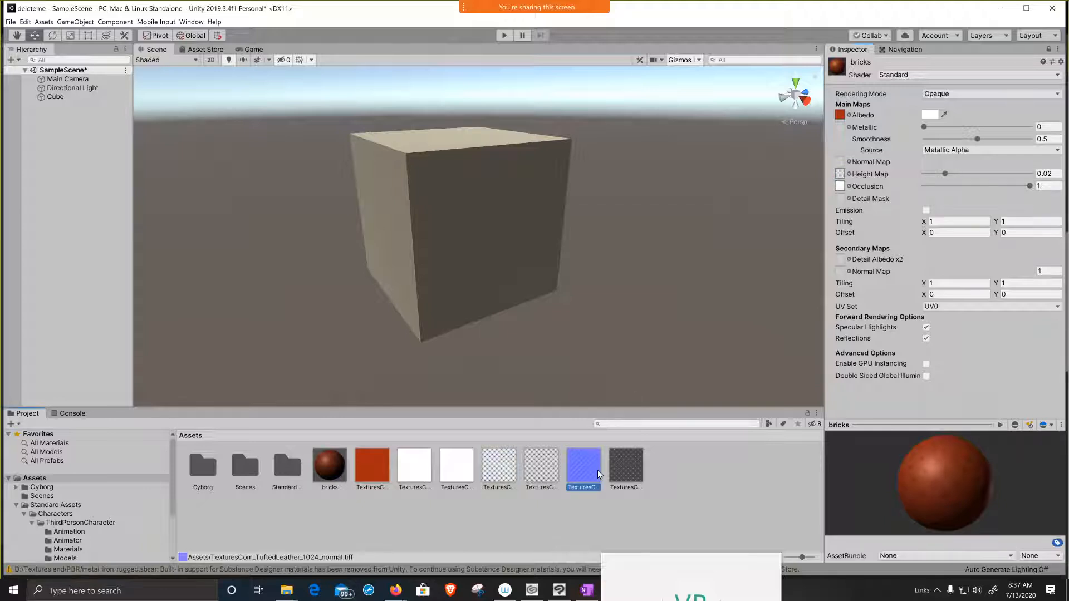
left_click_drag(587, 475, 843, 165)
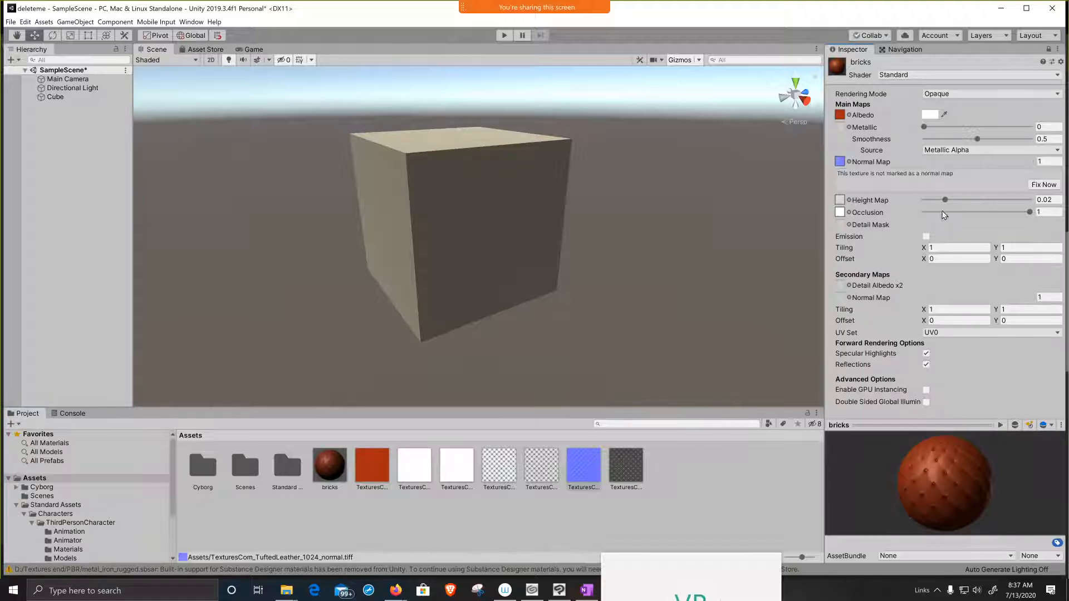
left_click(1044, 185)
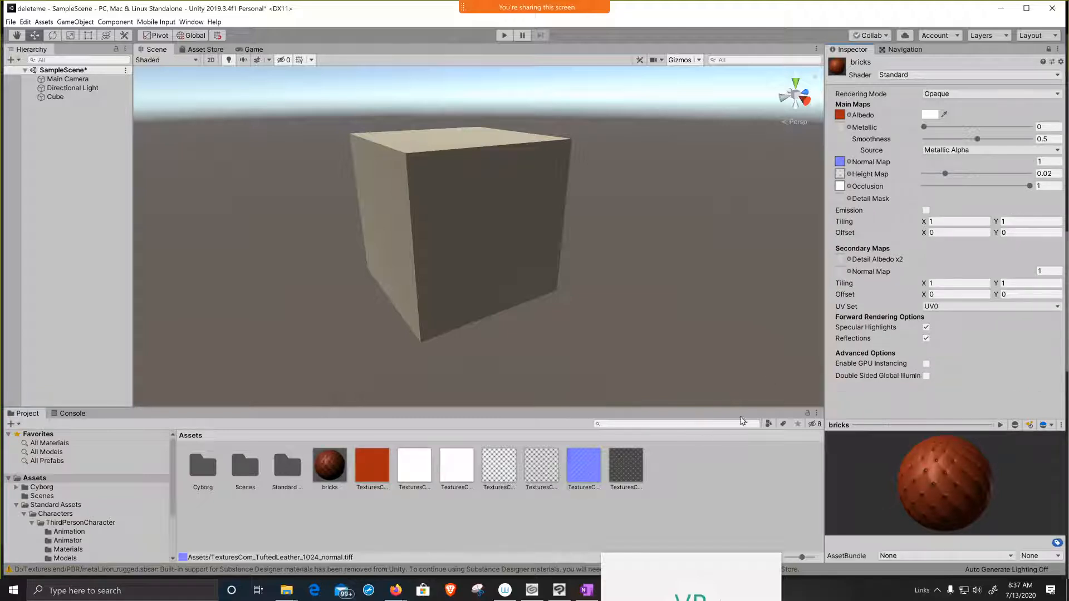
Step: Assign the TuftedLeather roughness texture to the bricks material's Metallic slot and apply the material to the cube
left_click(626, 469)
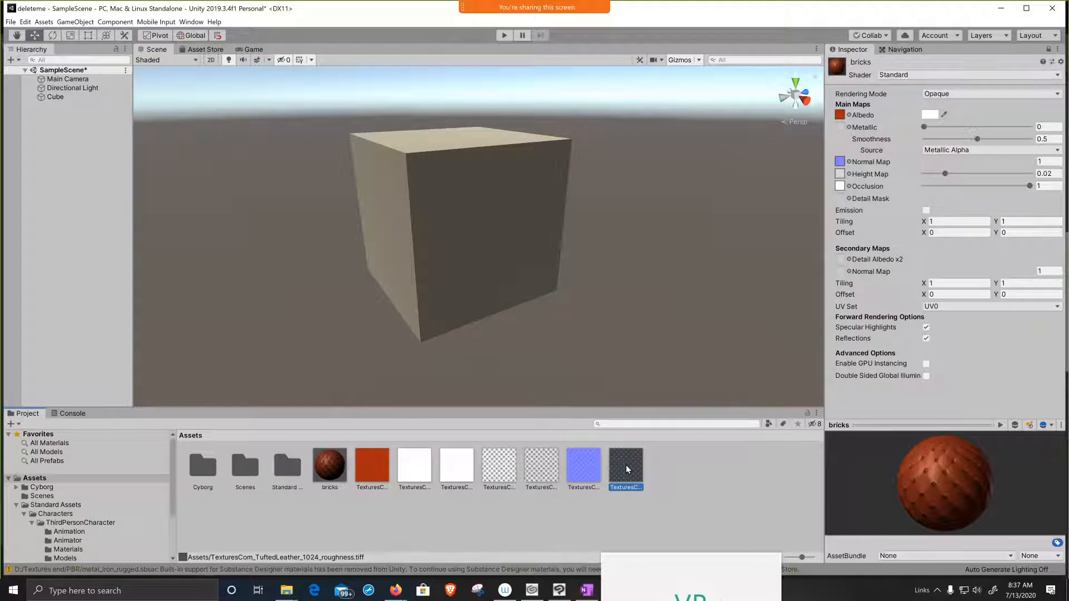
left_click_drag(623, 477, 841, 129)
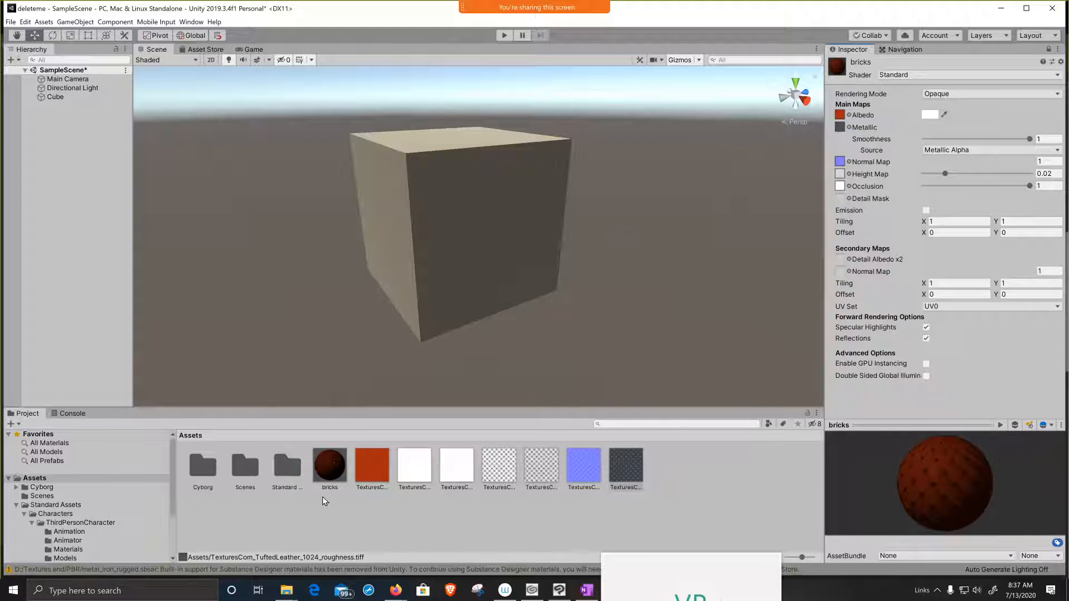
left_click_drag(330, 464, 431, 291)
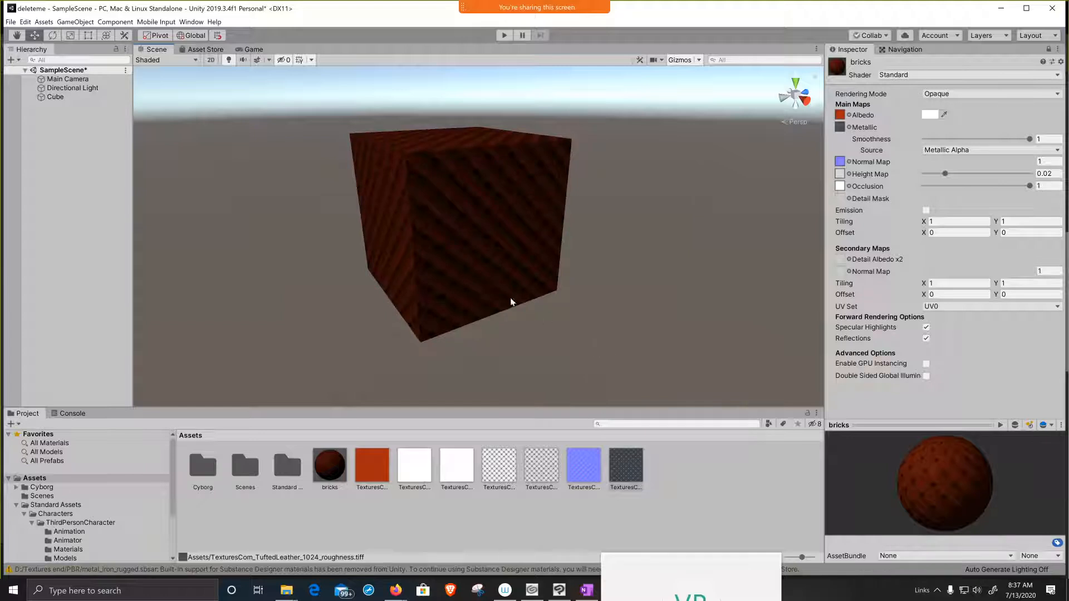
scroll(471, 277, "down", 2)
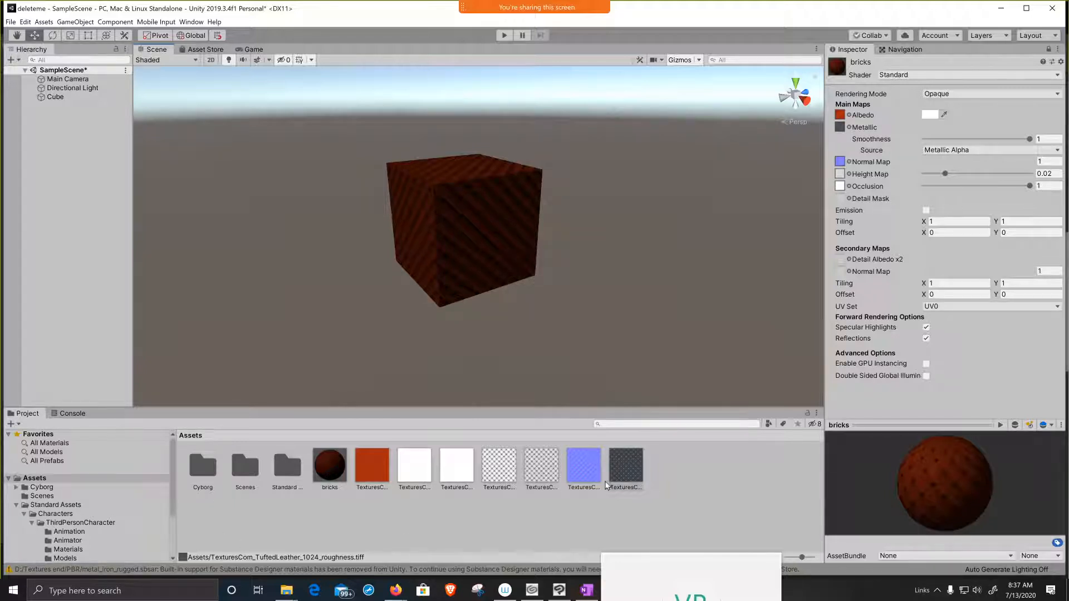
Step: Switch to Firefox and view the Marble Hexagon Tile Floor page and the Substance Painter product page
right_click(675, 483)
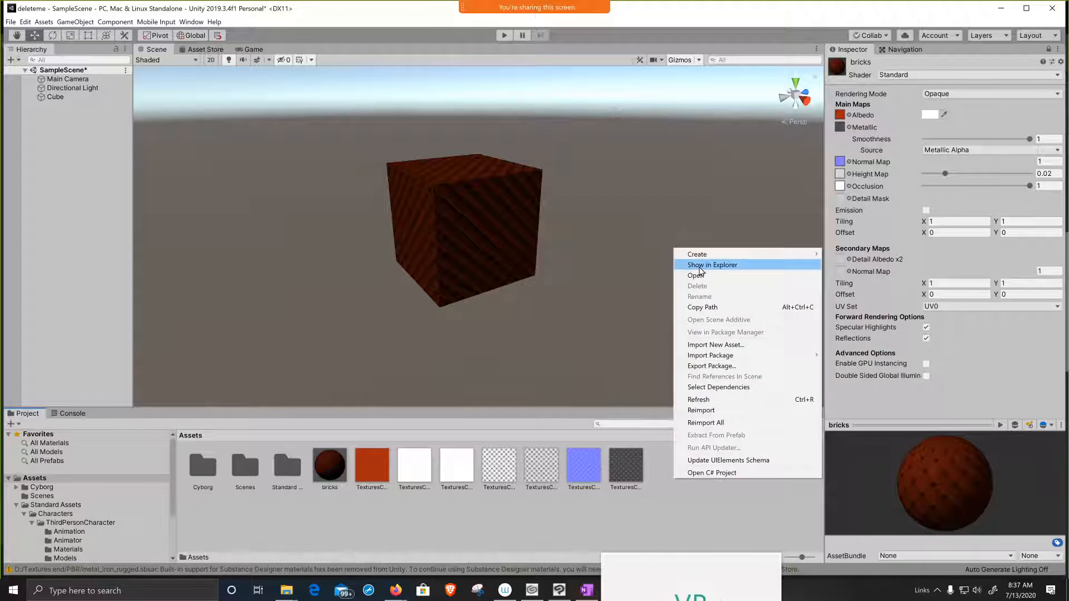
left_click(1003, 12)
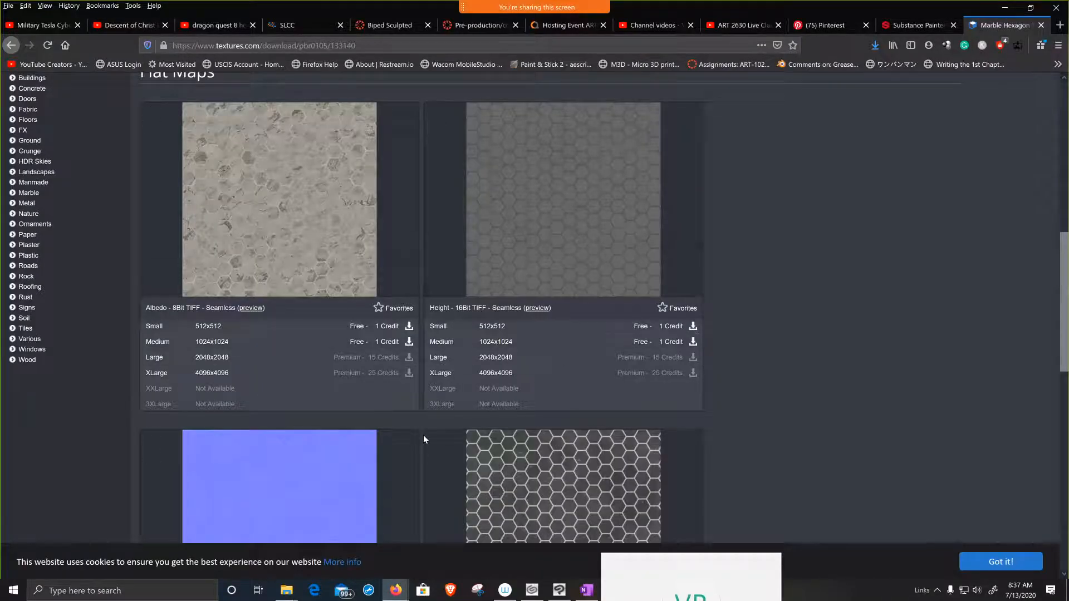
scroll(423, 437, "up", 5)
scroll(423, 439, "up", 3)
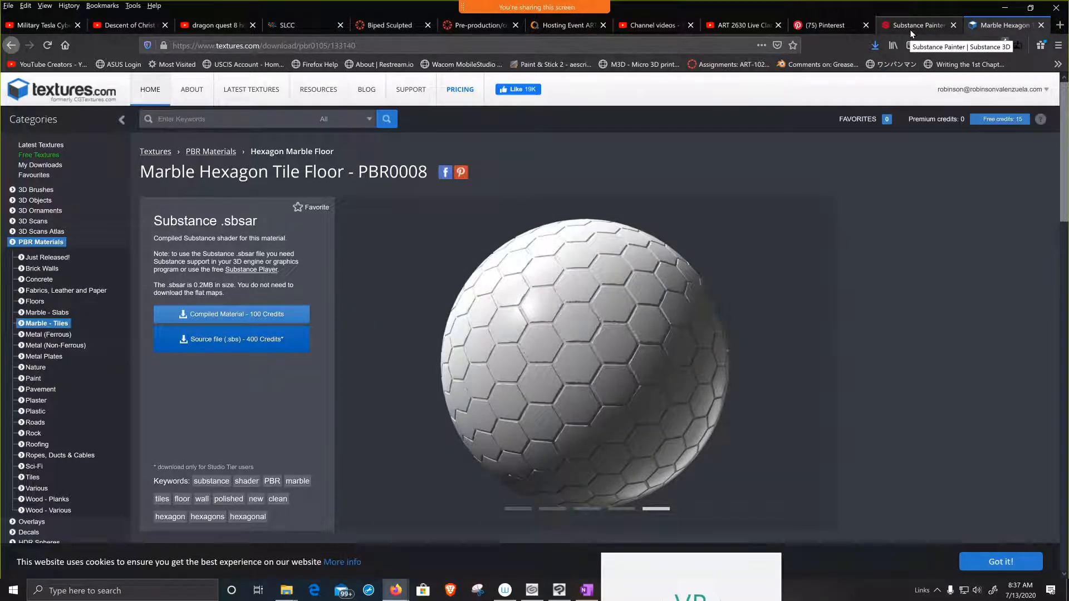
left_click(915, 24)
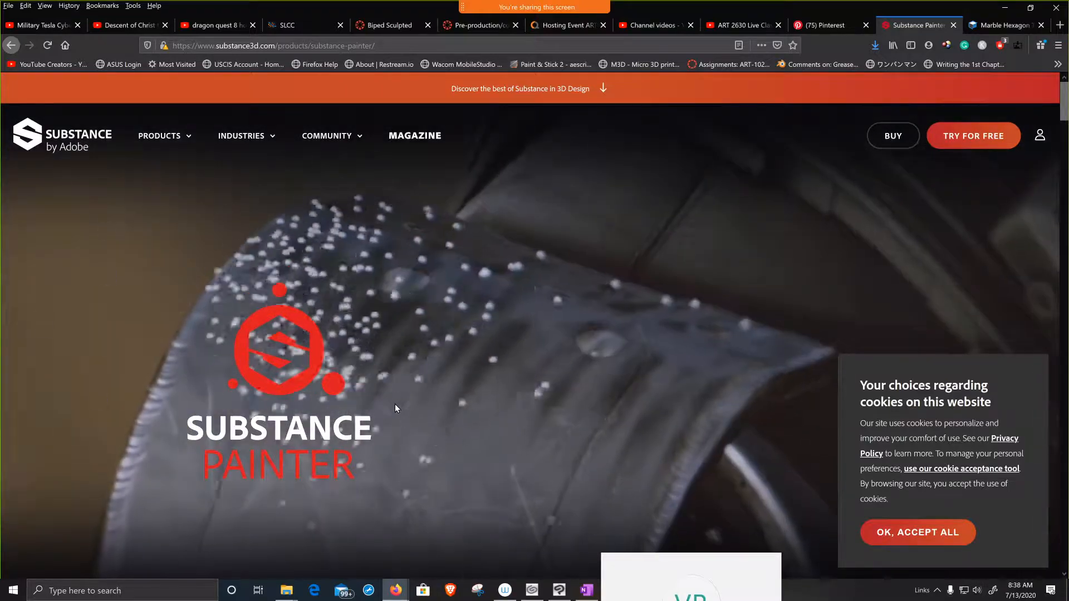
scroll(506, 272, "down", 2)
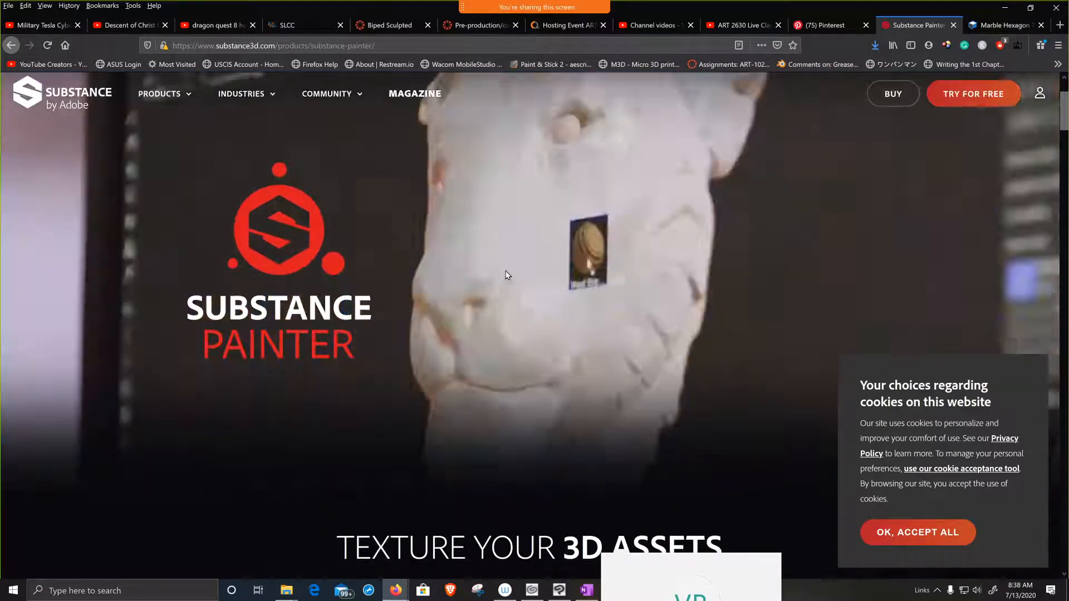
Step: Look through the Substance Painter product page, from its texturing showcase to the key features, and return to its beginning
scroll(279, 286, "down", 5)
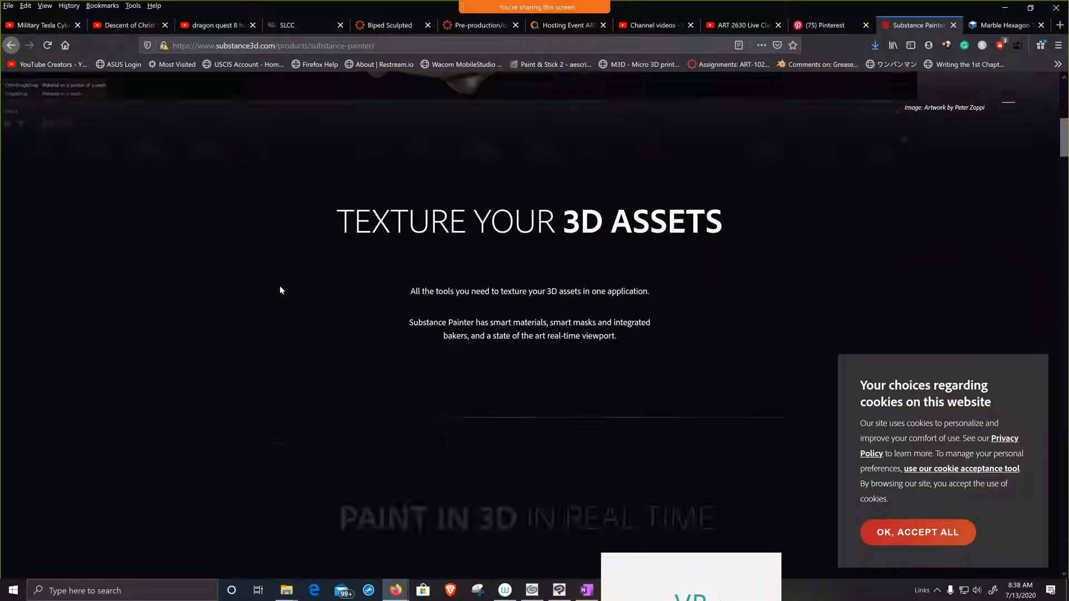
scroll(280, 286, "down", 8)
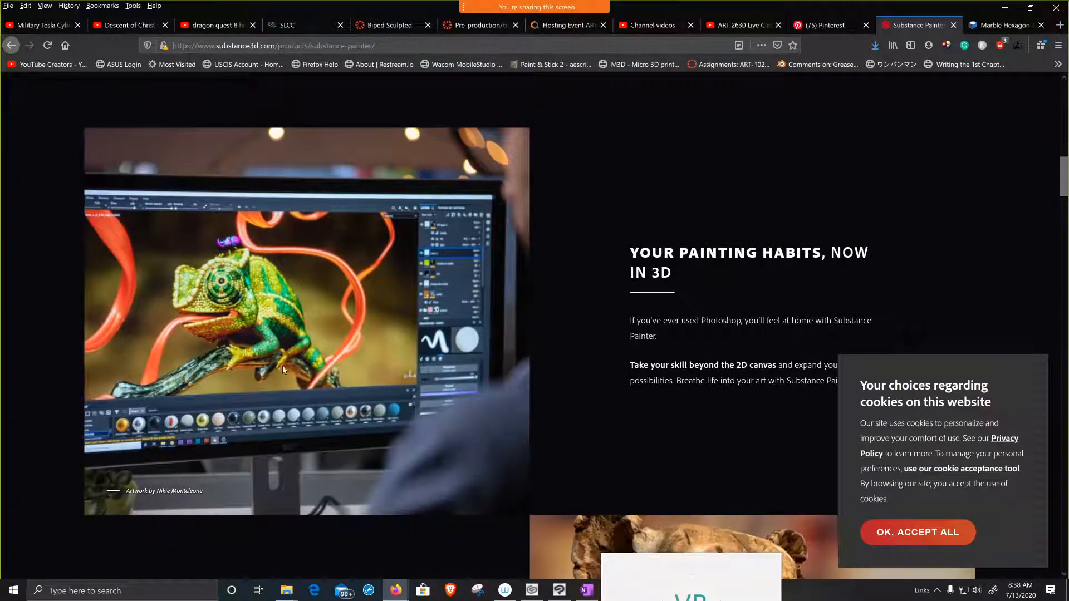
scroll(352, 368, "down", 4)
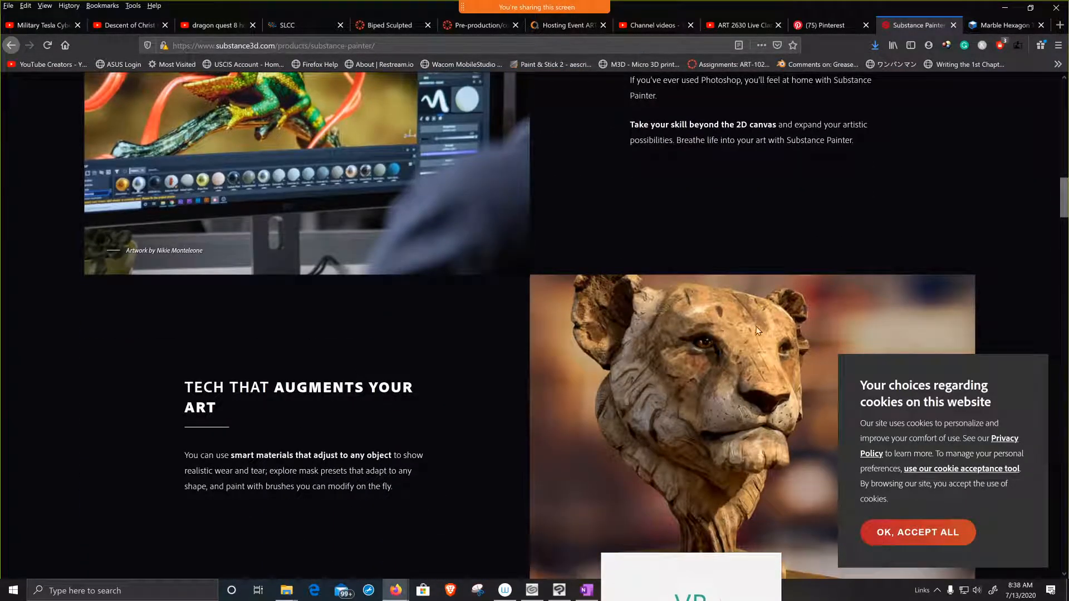
scroll(740, 379, "down", 6)
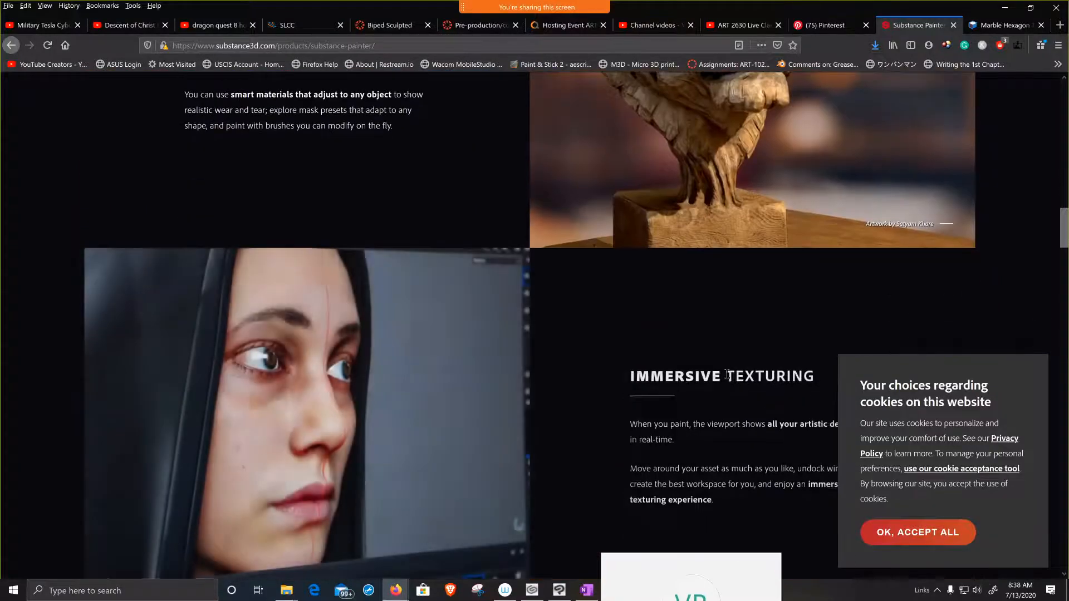
scroll(730, 379, "down", 9)
scroll(729, 379, "down", 12)
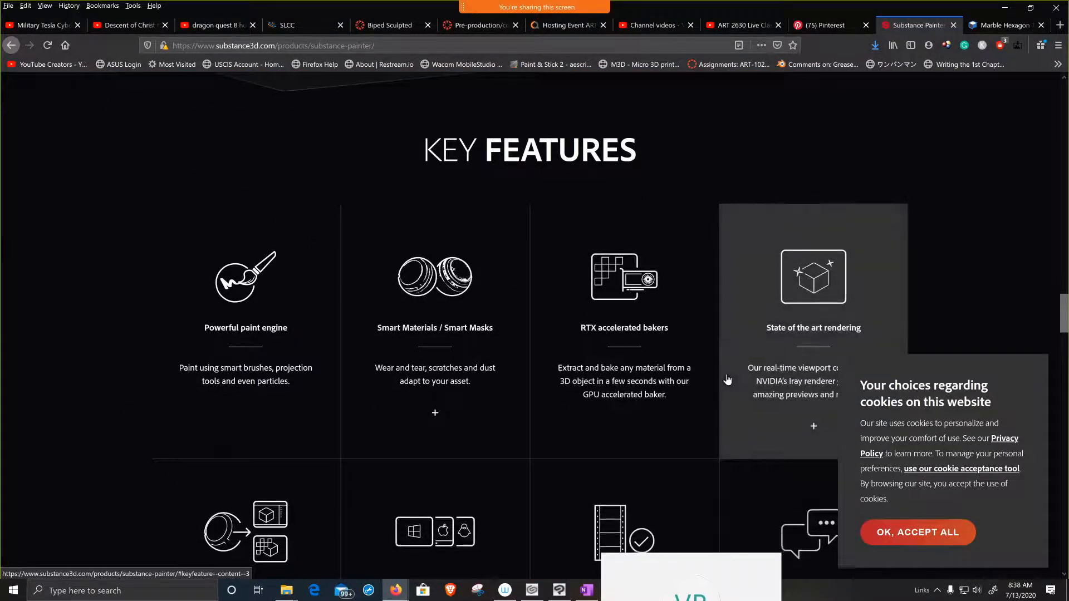
scroll(728, 380, "up", 6)
scroll(726, 390, "up", 15)
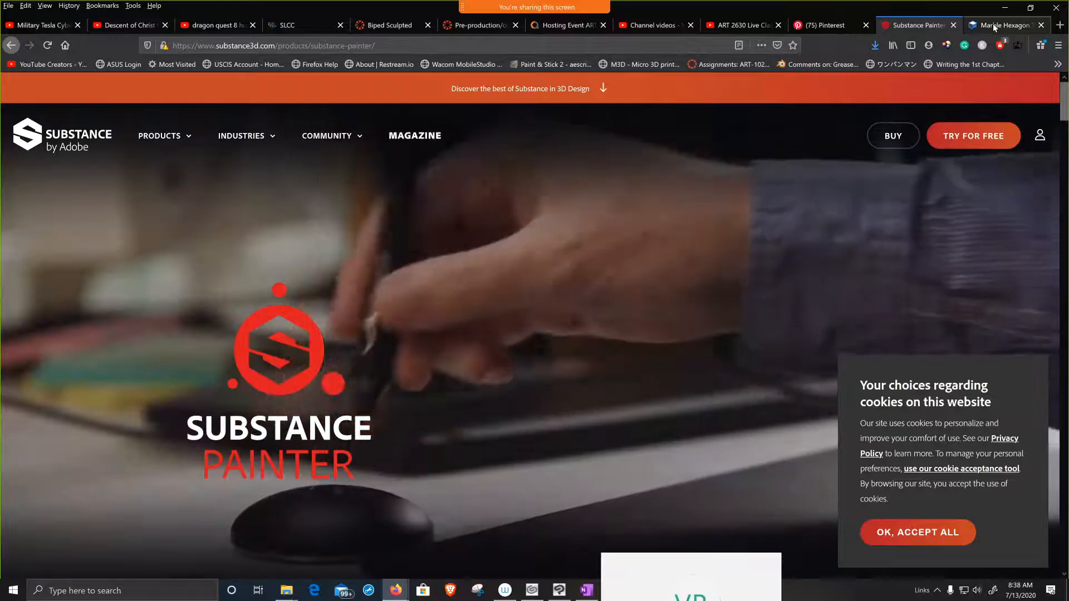
Step: Review the albedo, height, normal, roughness and ambient occlusion maps offered on the Marble Hexagon Tile Floor page
left_click(993, 23)
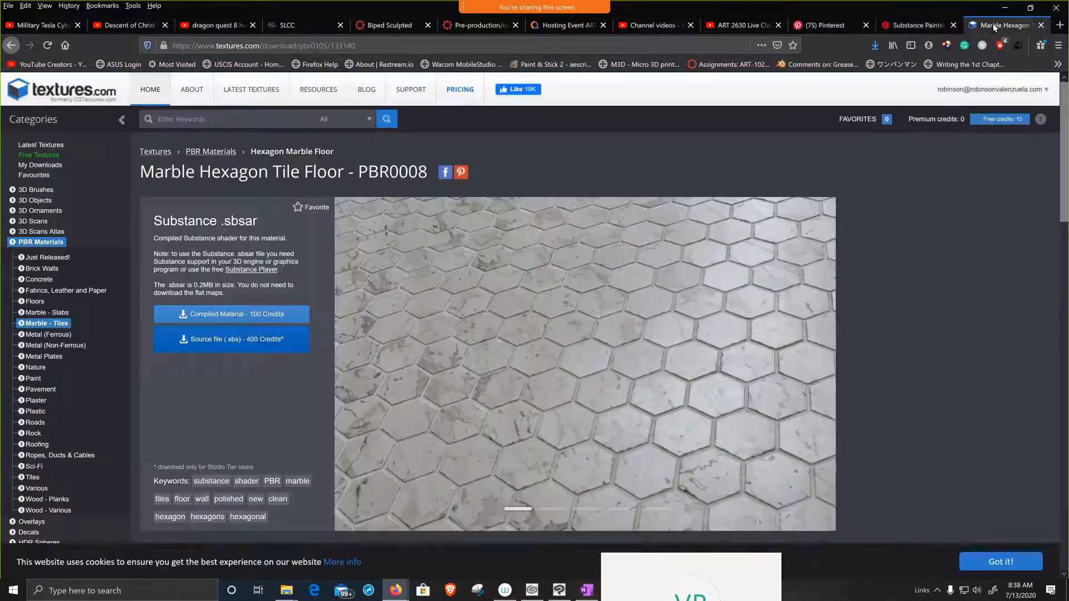
scroll(658, 405, "down", 10)
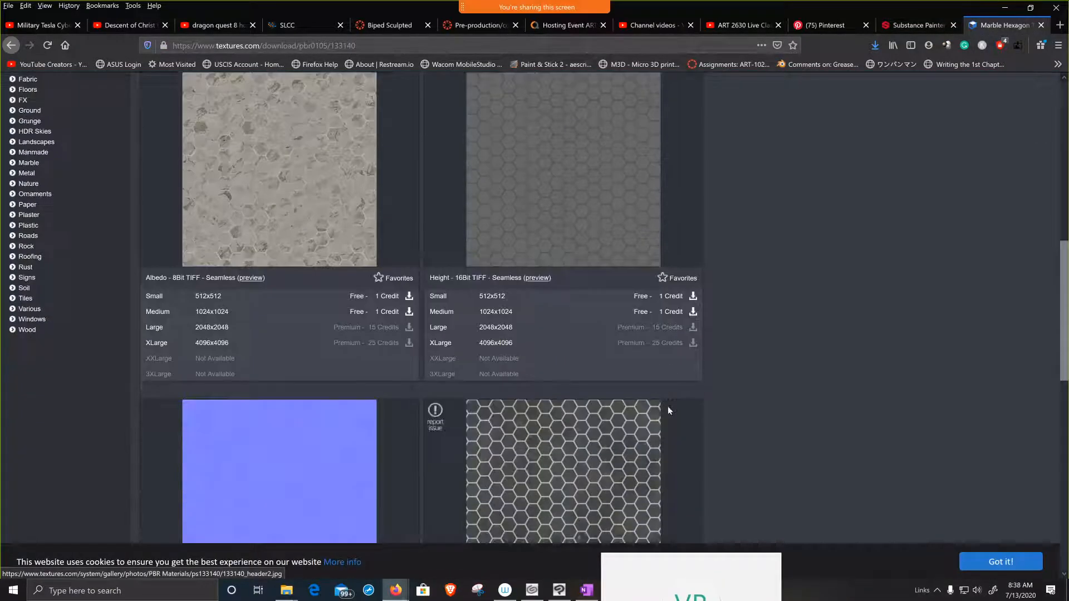
scroll(472, 376, "down", 4)
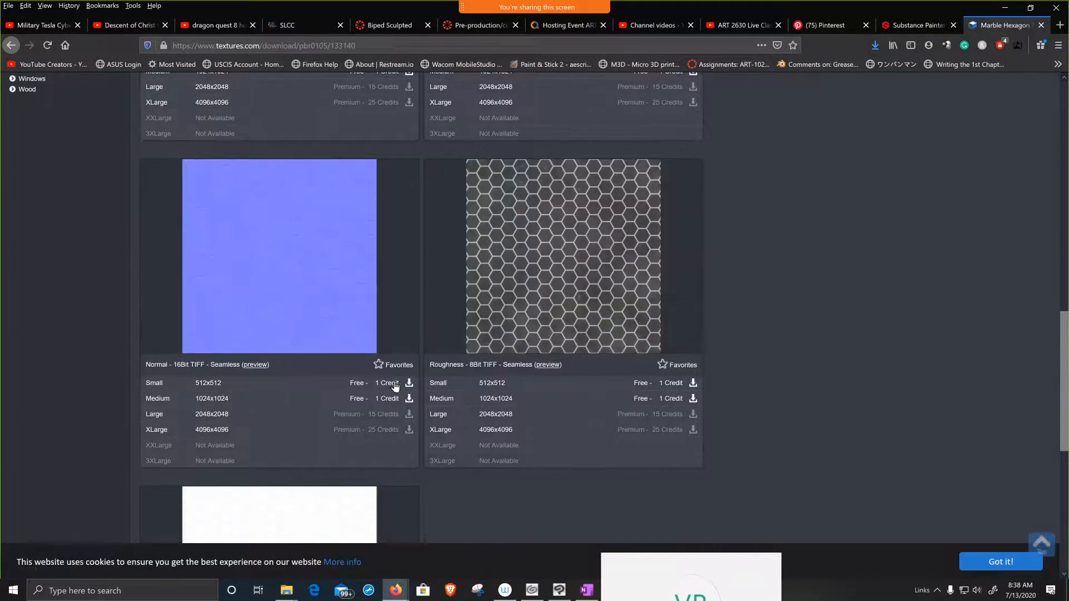
scroll(275, 275, "down", 3)
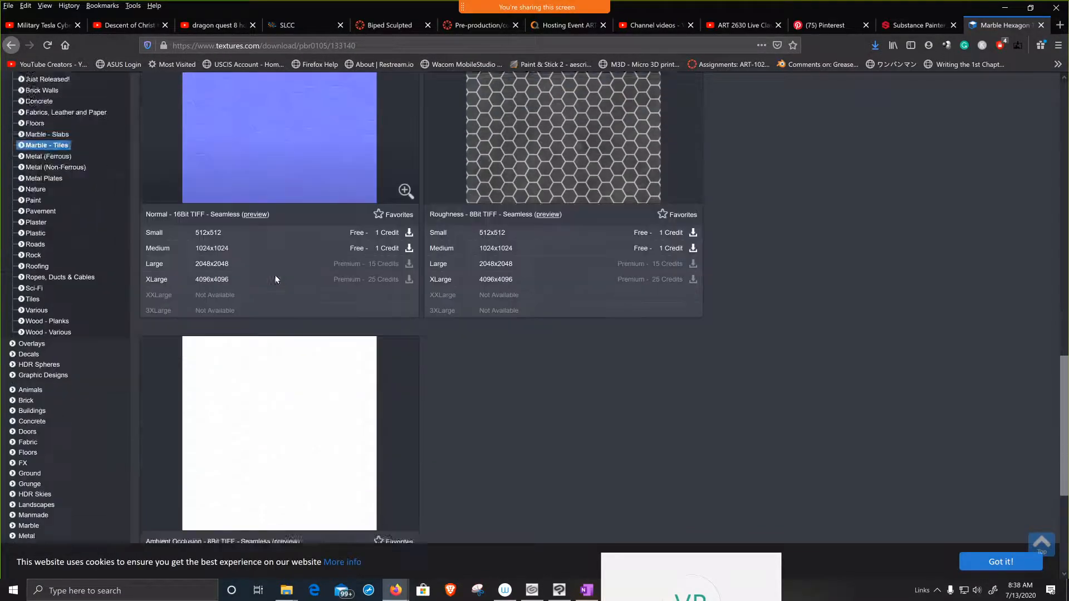
scroll(275, 275, "up", 12)
scroll(277, 281, "up", 5)
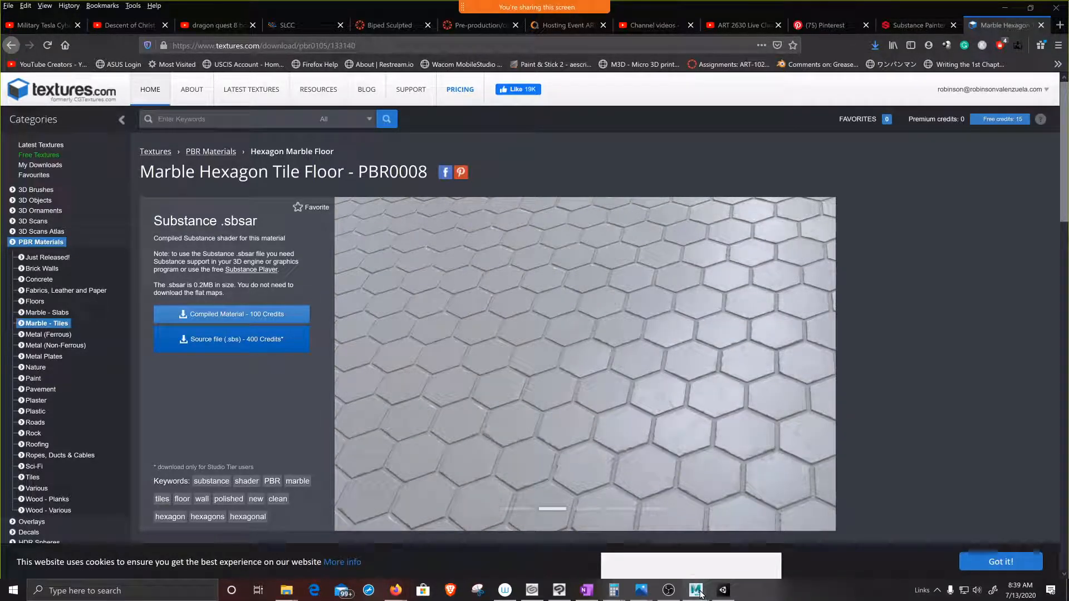
Step: Switch to Maya, put the render view away and open the Hypershade with the whole cinderblock node network in view
mouse_move(697, 591)
left_click(728, 559)
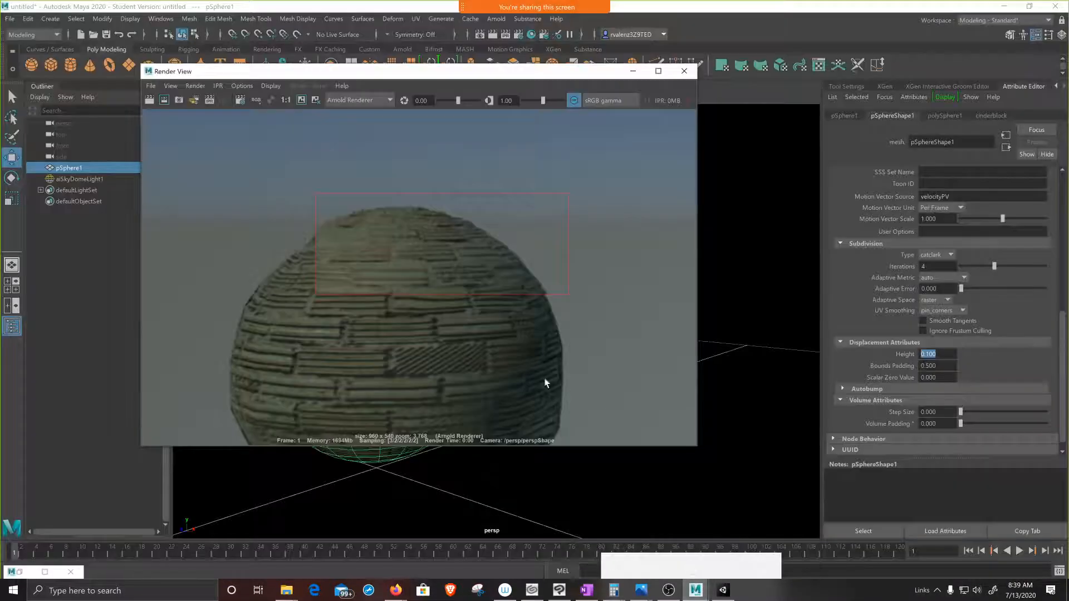
left_click(633, 70)
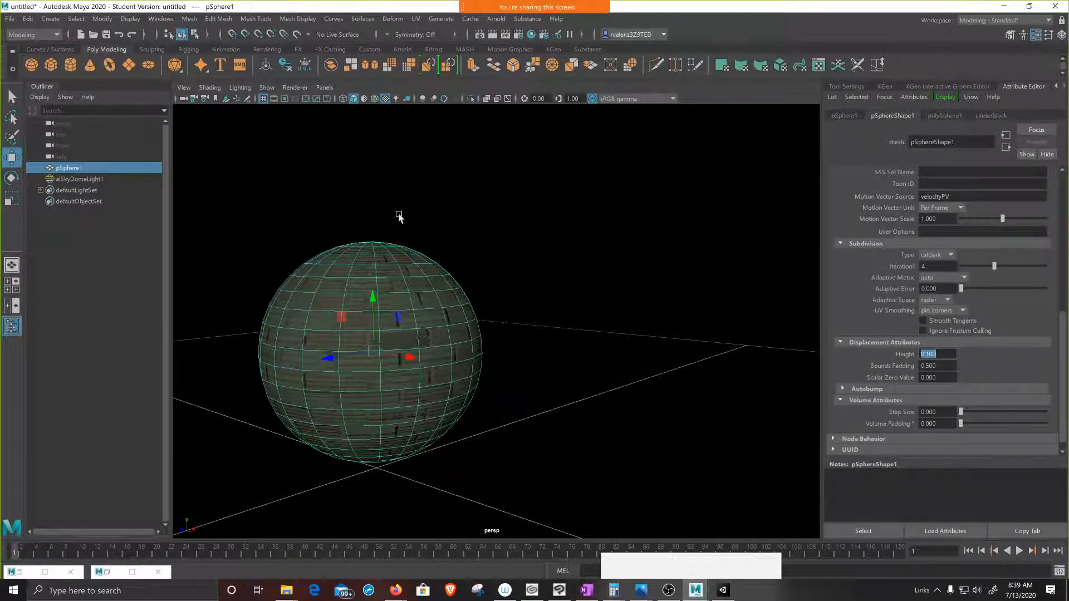
left_click(531, 34)
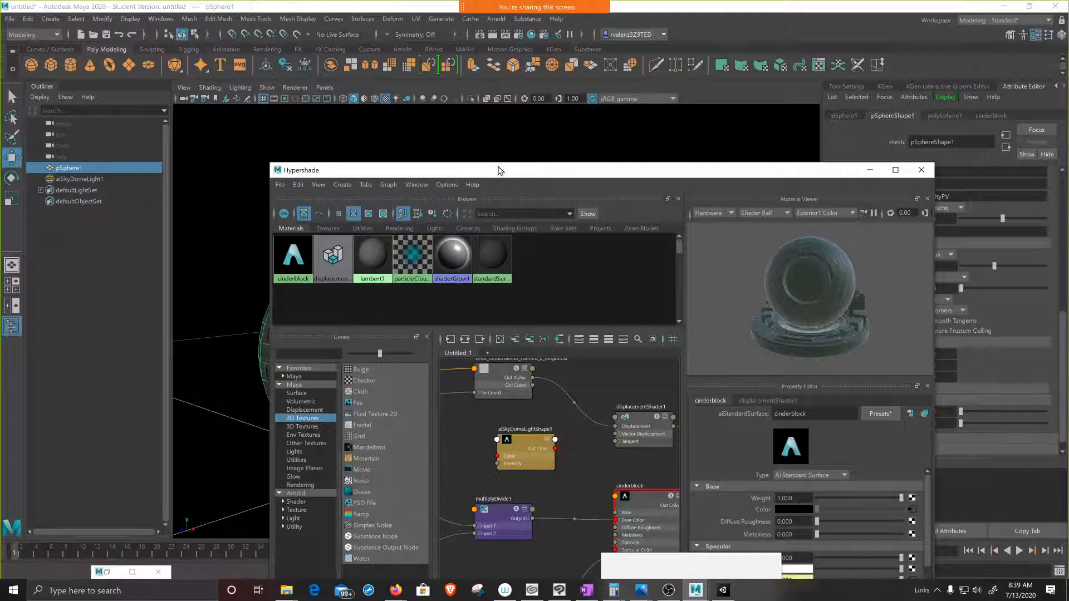
left_click_drag(498, 170, 553, 115)
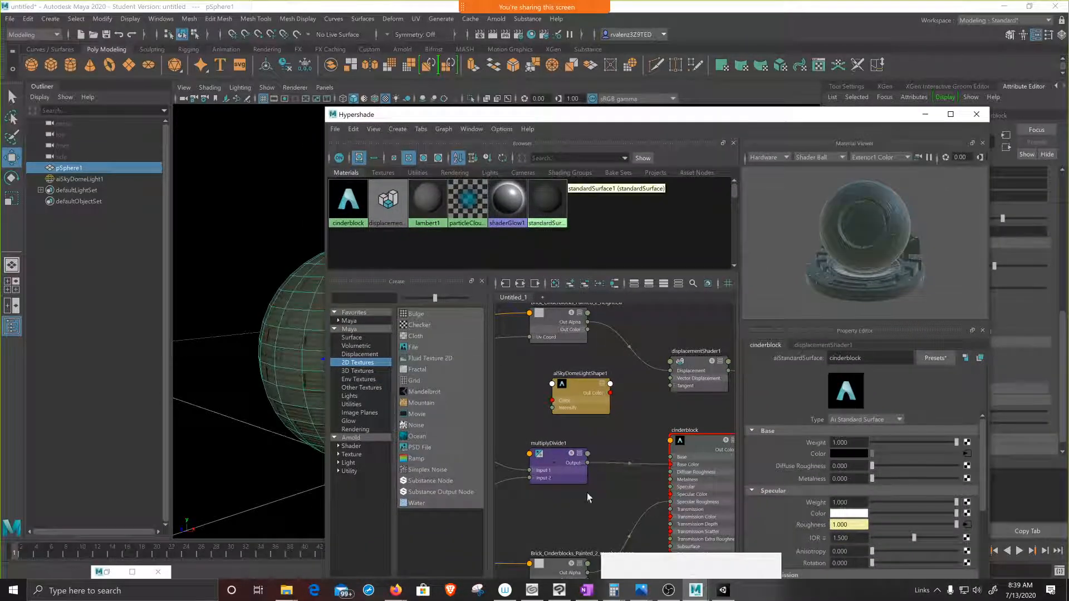
scroll(617, 460, "down", 5)
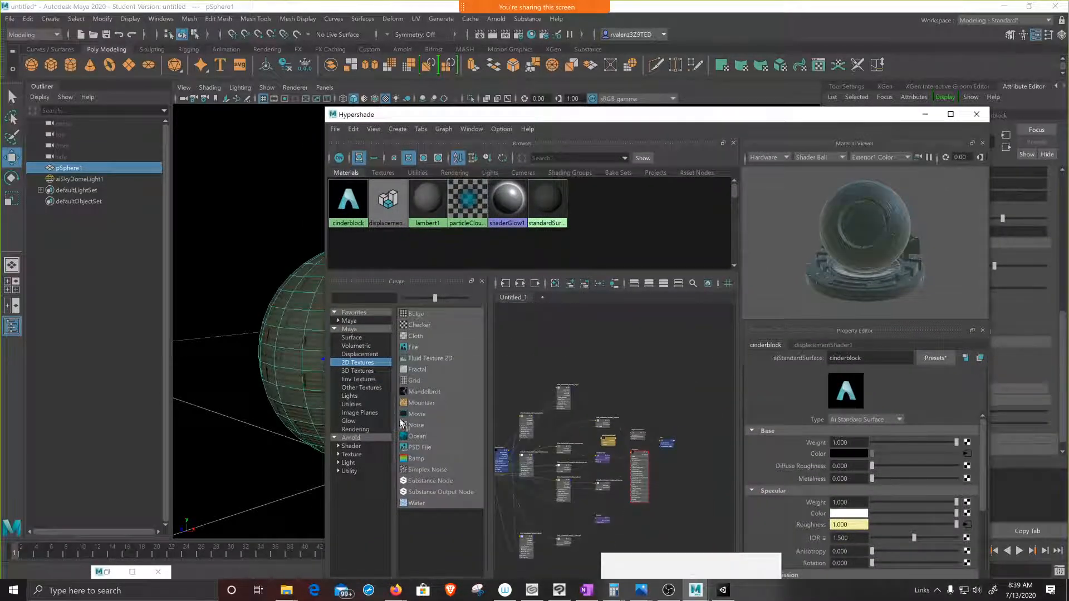
Step: Create a Substance node in the Hypershade and load metal_iron_rugged.sbsar from the PBR folder into it
left_click(413, 480)
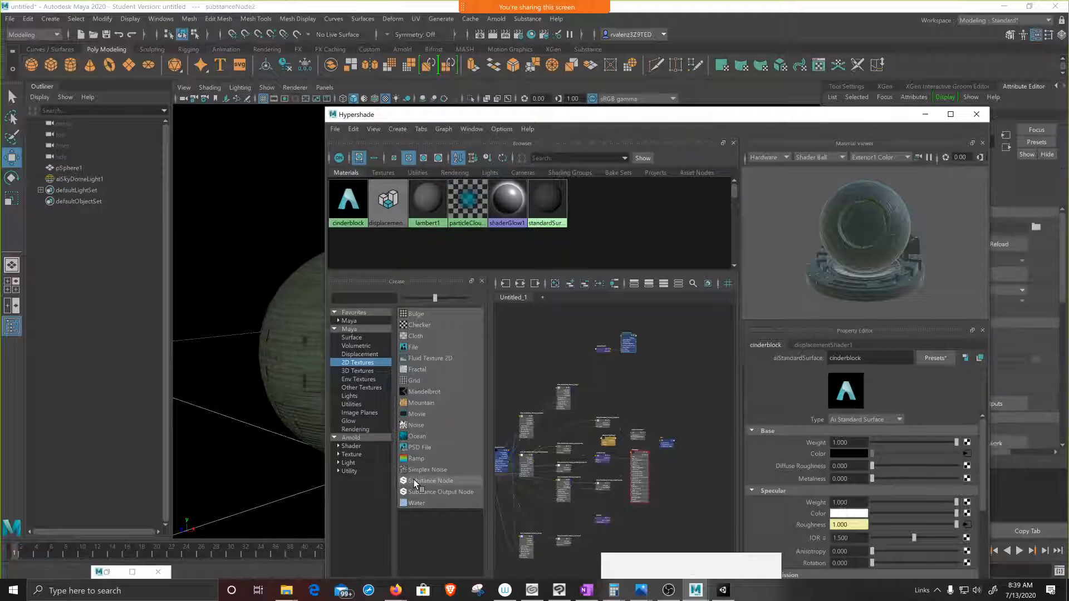
scroll(628, 352, "up", 3)
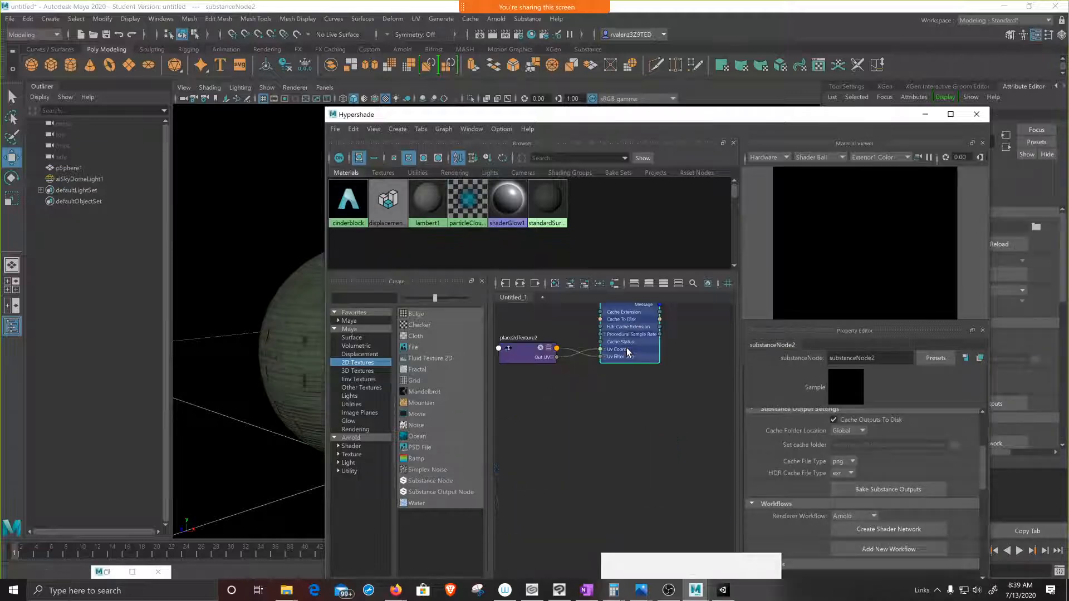
scroll(936, 449, "up", 4)
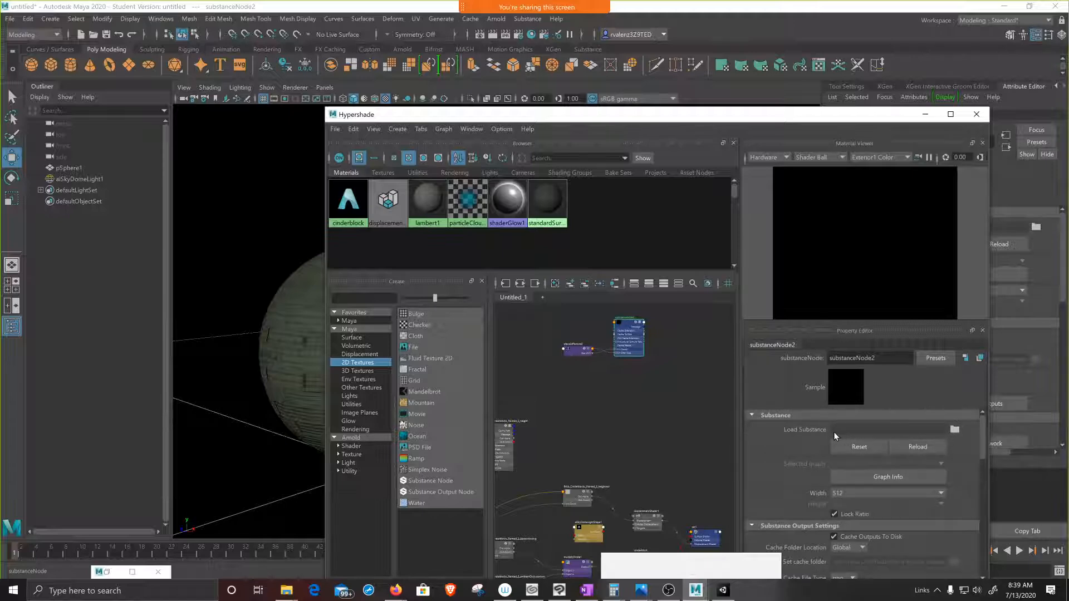
left_click(954, 430)
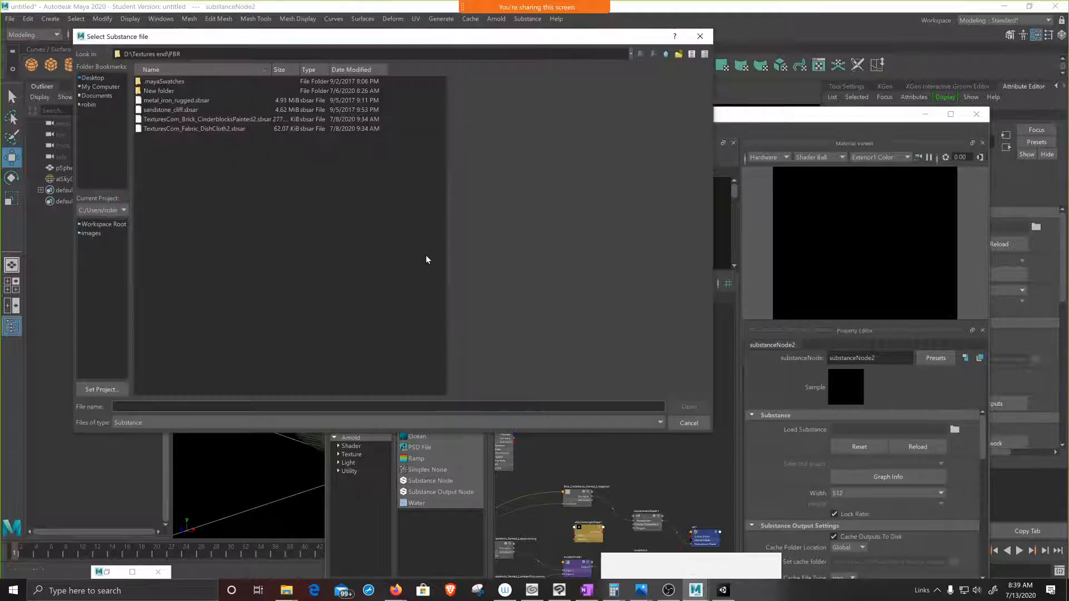
left_click(165, 102)
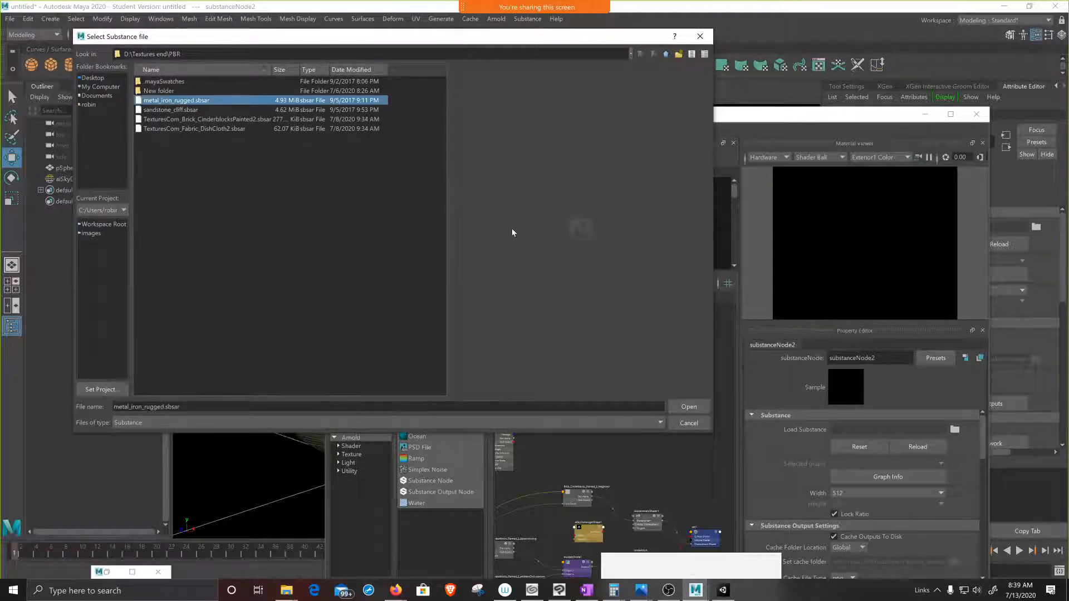
left_click(688, 407)
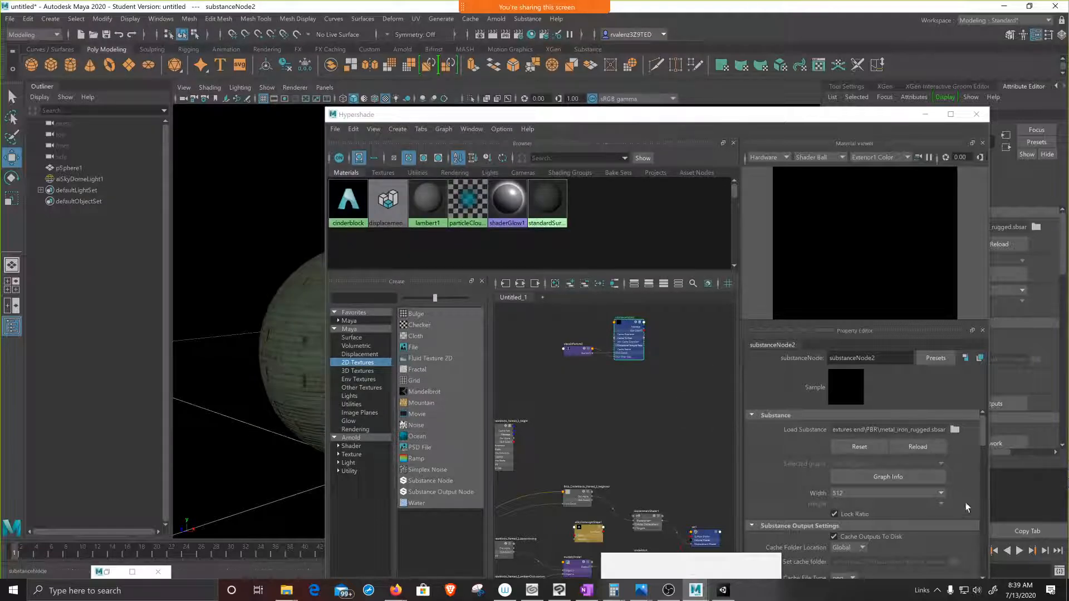
Step: Create a shader network from the rugged iron Substance node using the Arnold renderer workflow
scroll(894, 461, "down", 1)
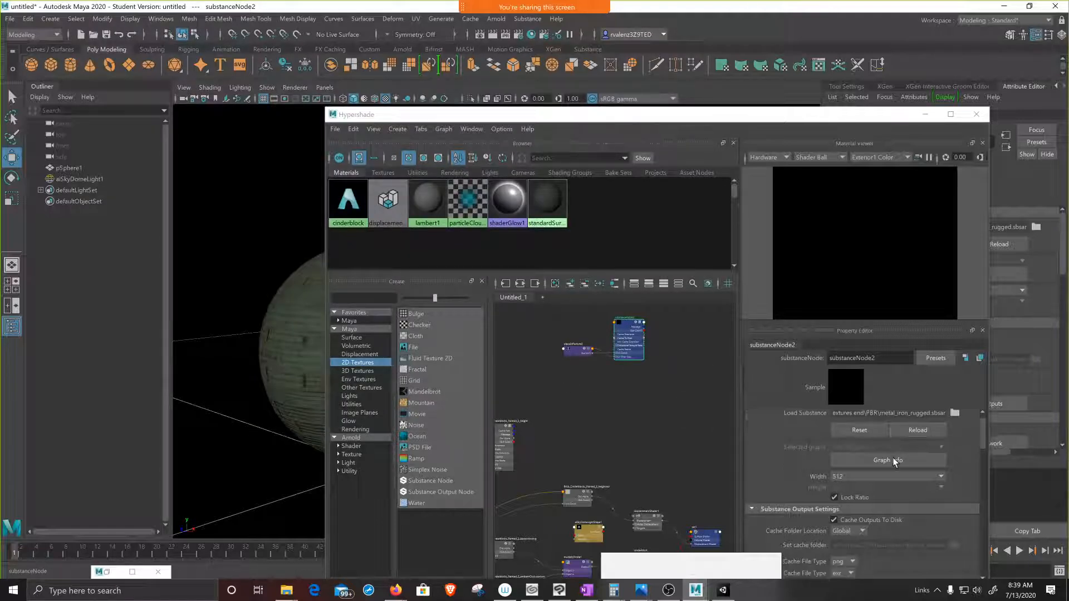
scroll(893, 460, "down", 5)
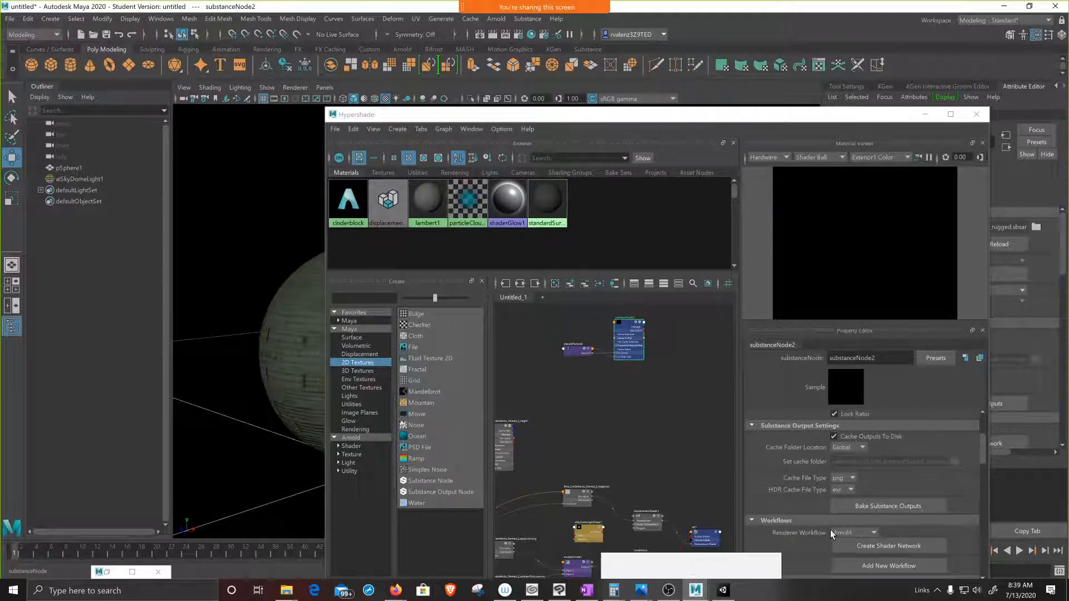
left_click(889, 545)
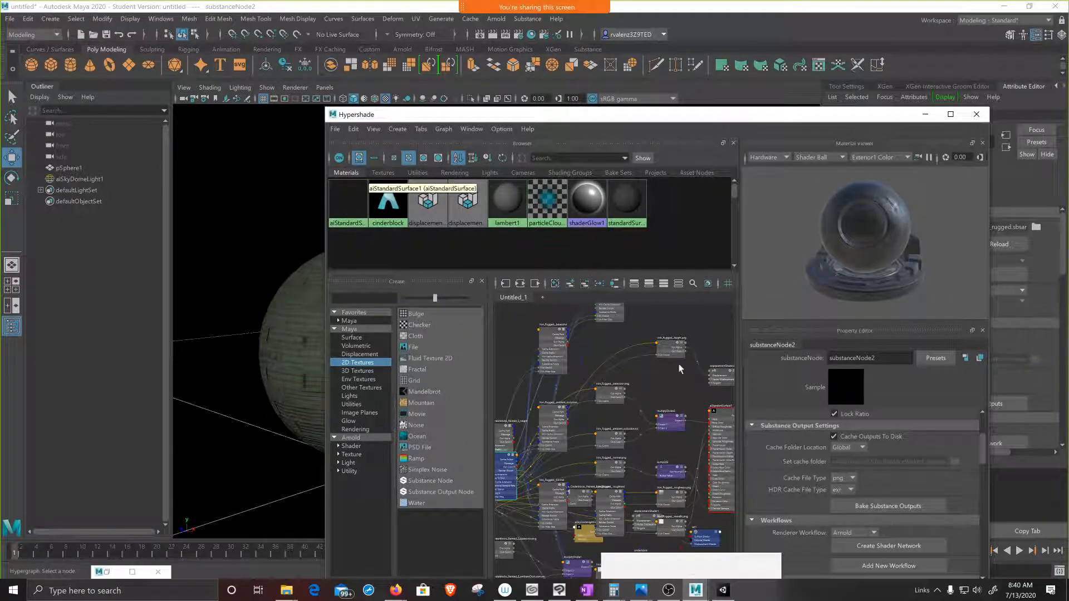
Step: Rename the new Arnold standard surface material as iron
left_click(349, 207)
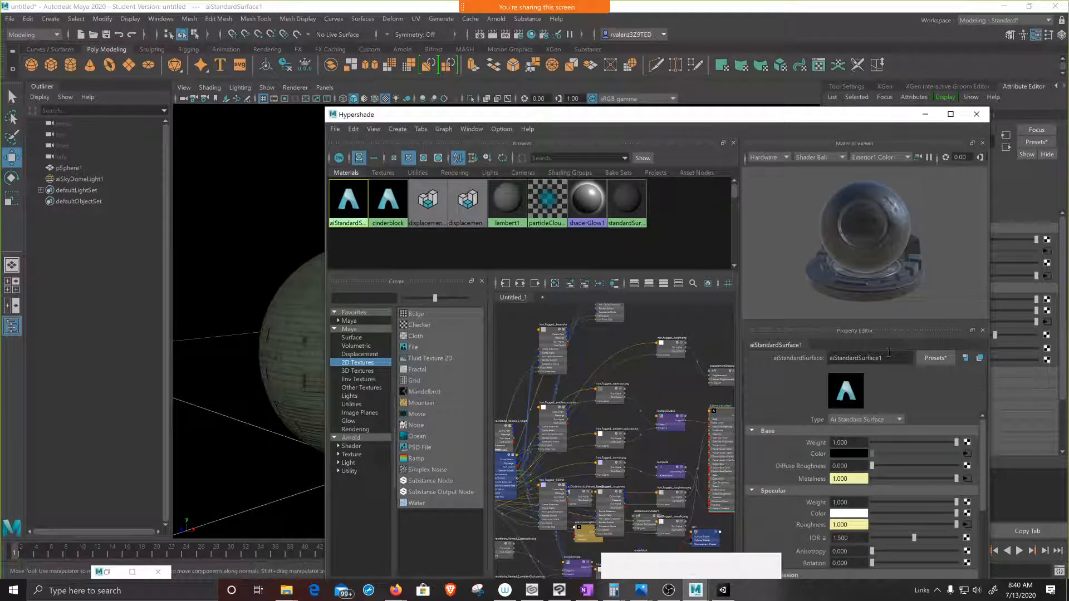
left_click_drag(889, 352, 823, 357)
key("BackSpace")
type("iron")
key("Return")
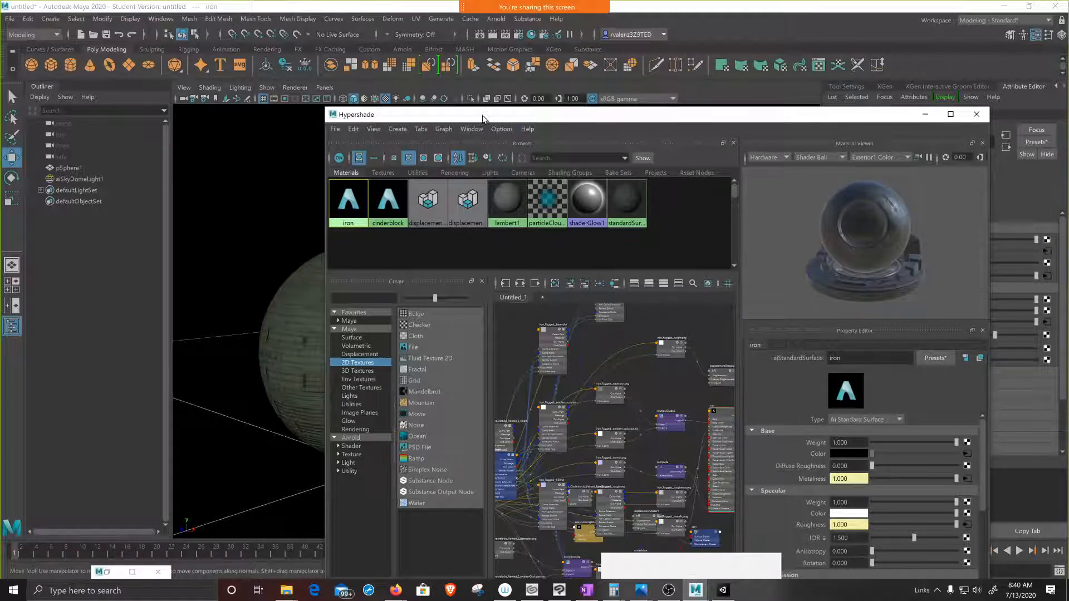
Step: Create a polygon cube, move it behind and above the sphere's base, and scale it uniformly to about 21 times
left_click_drag(506, 114, 801, 150)
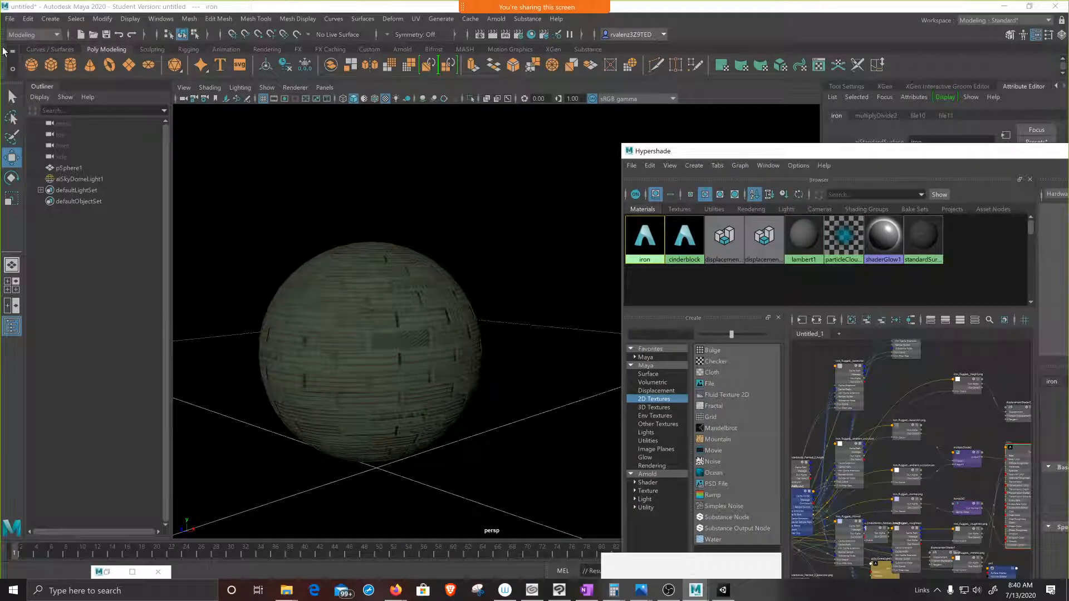
left_click(50, 65)
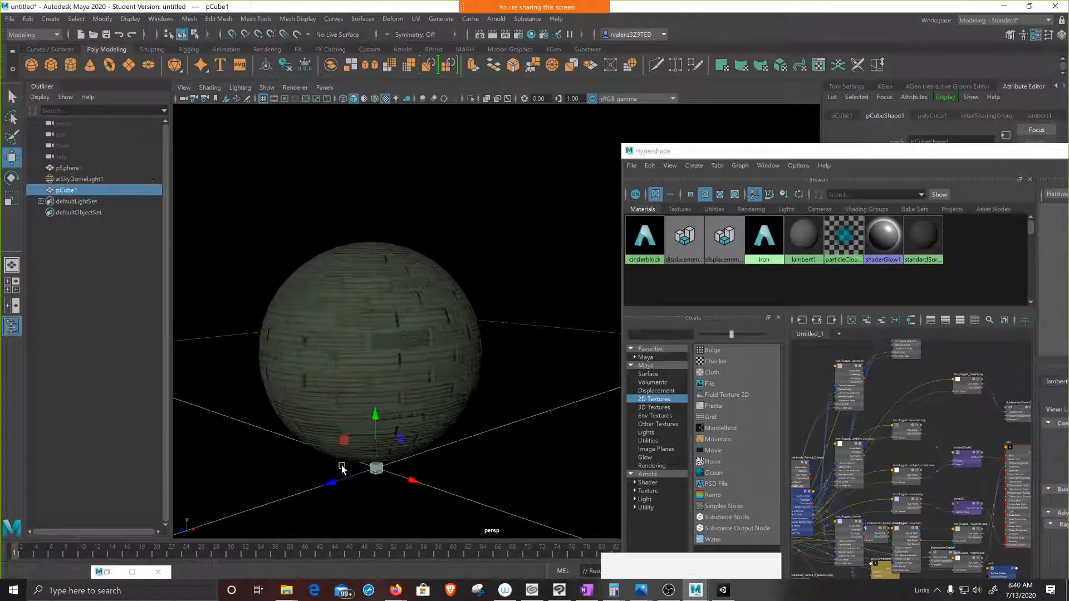
left_click_drag(332, 487, 485, 437)
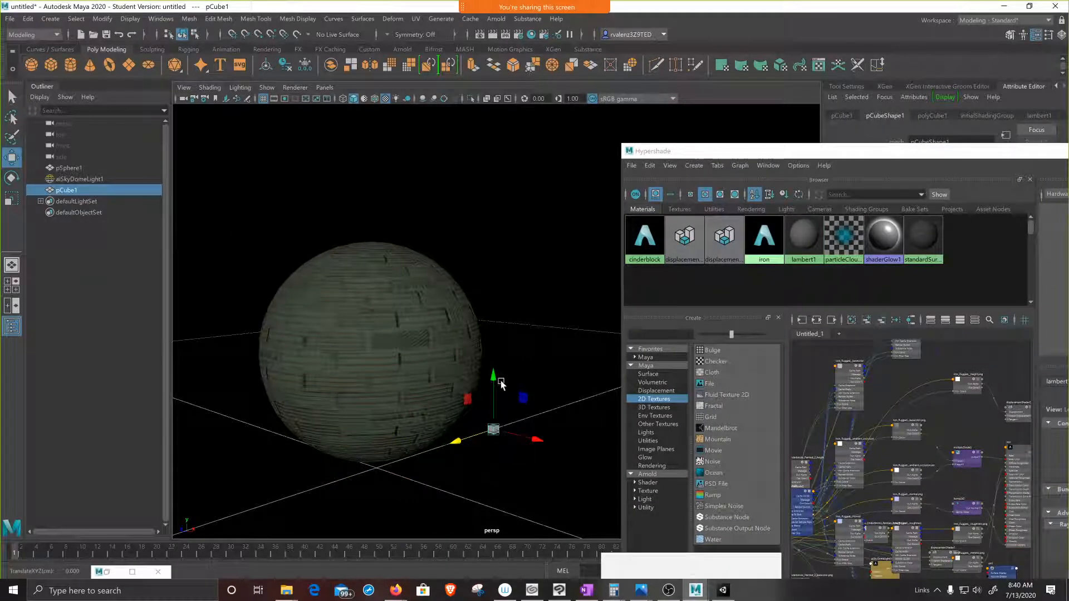
left_click_drag(497, 382, 510, 225)
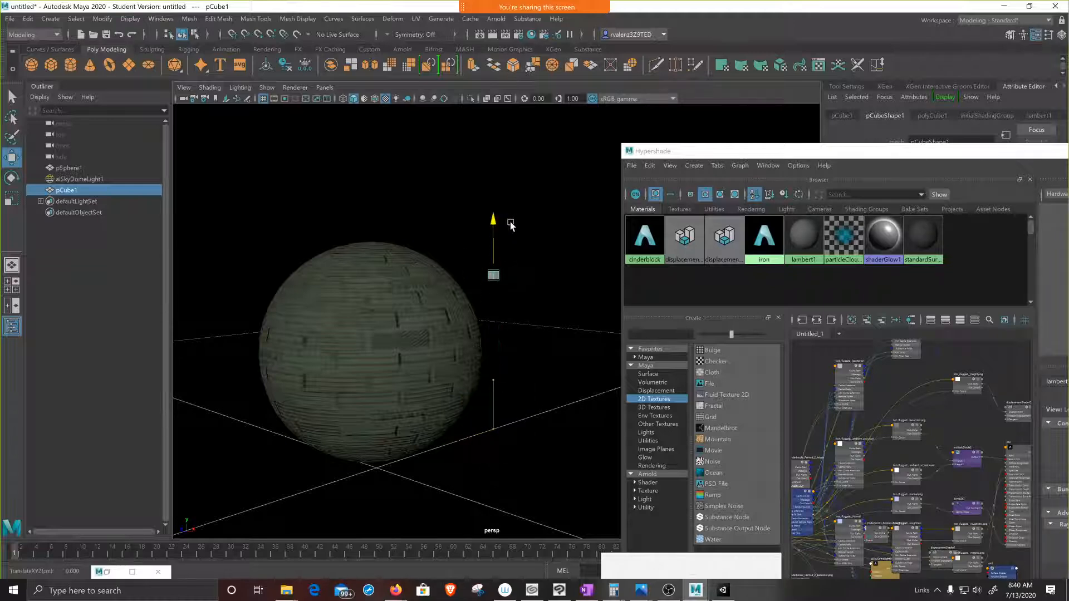
key("r")
left_click_drag(493, 275, 626, 244)
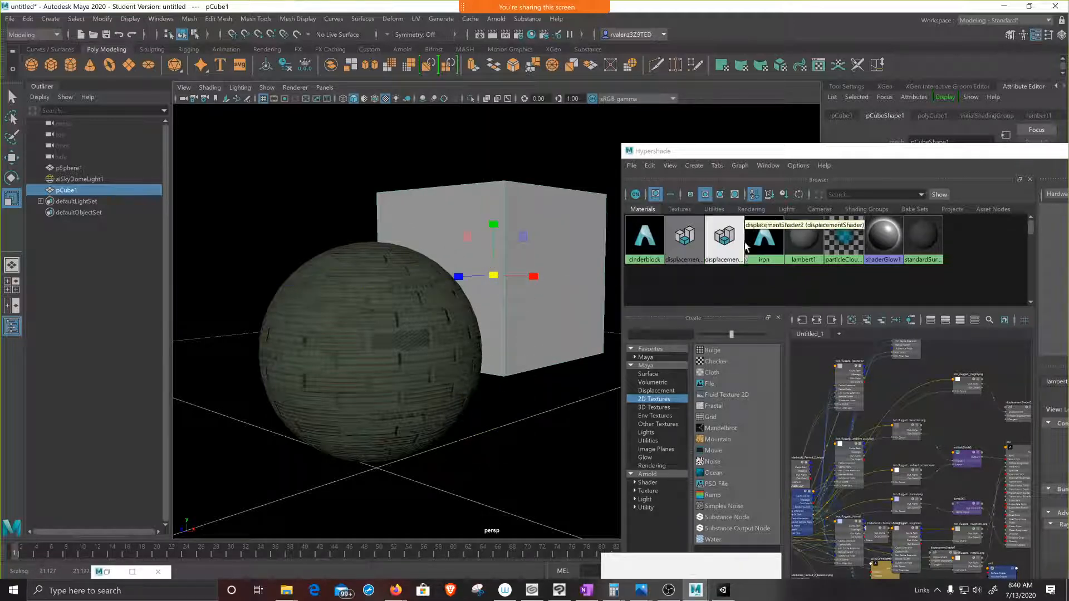
Step: Assign the iron material to the cube and close the Hypershade
middle_click_drag(532, 255, 515, 254)
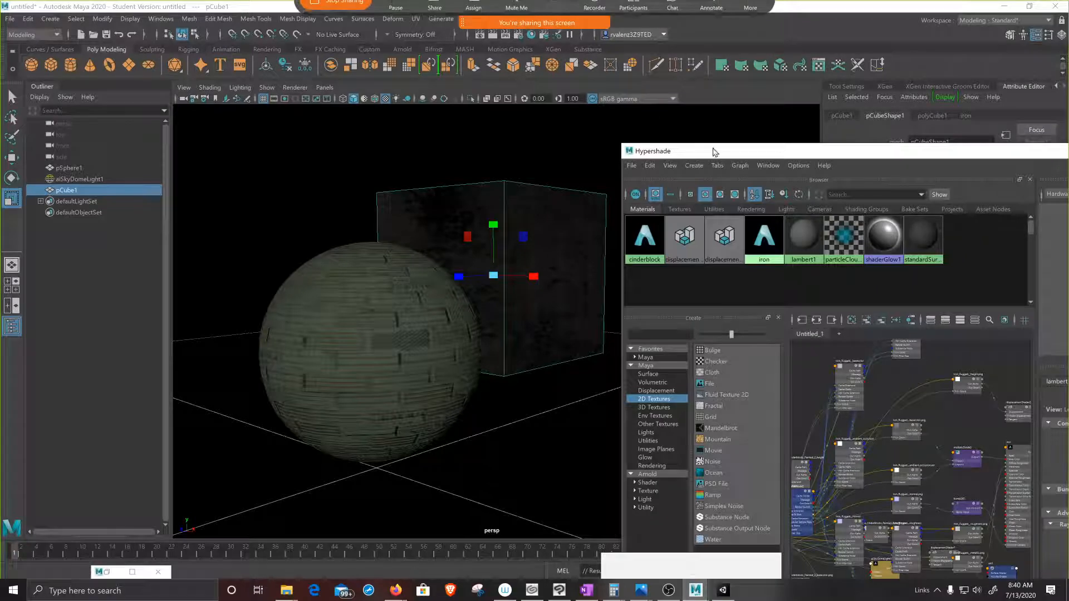
left_click_drag(846, 153, 513, 231)
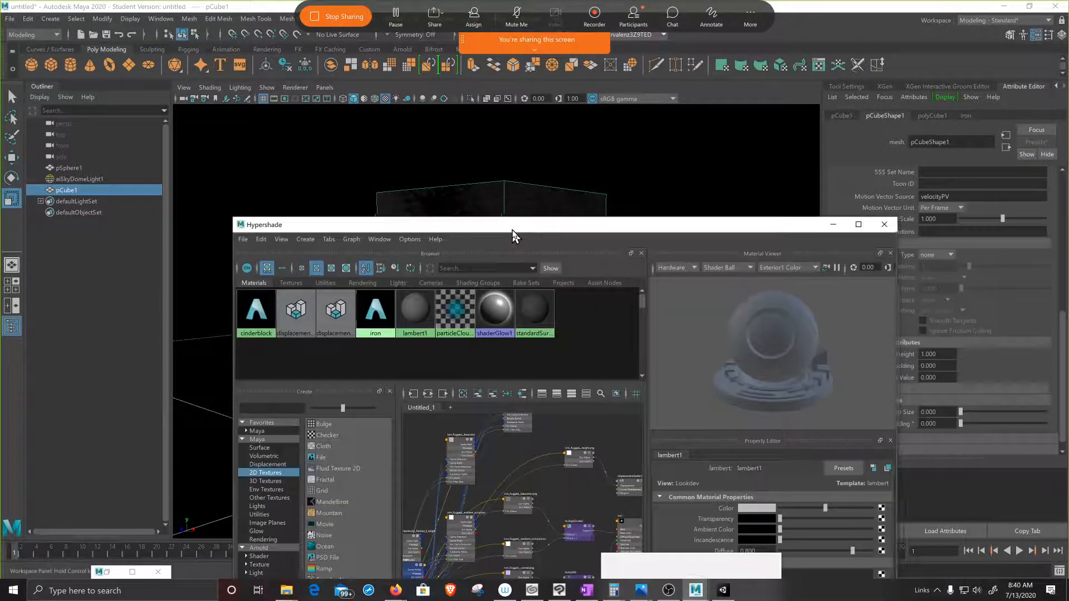
left_click(879, 230)
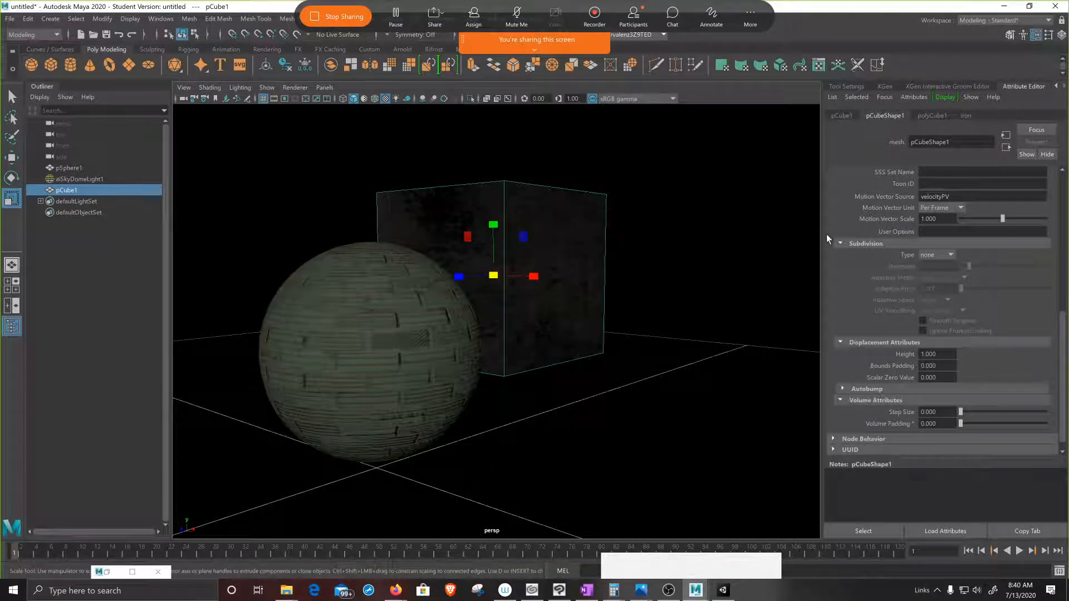
Step: Set the cube's Arnold subdivision type to catclark
left_click(952, 255)
left_click(944, 279)
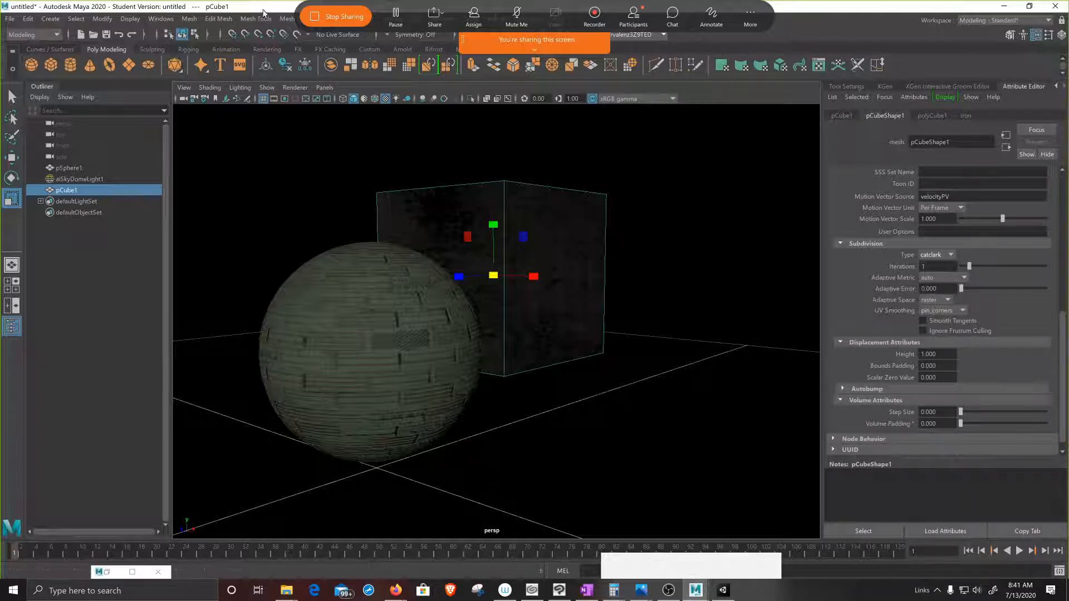
Step: Restore Maya to a smaller window and start an interactive render of the sphere and cube in the Arnold RenderView
left_click_drag(261, 7, 368, 126)
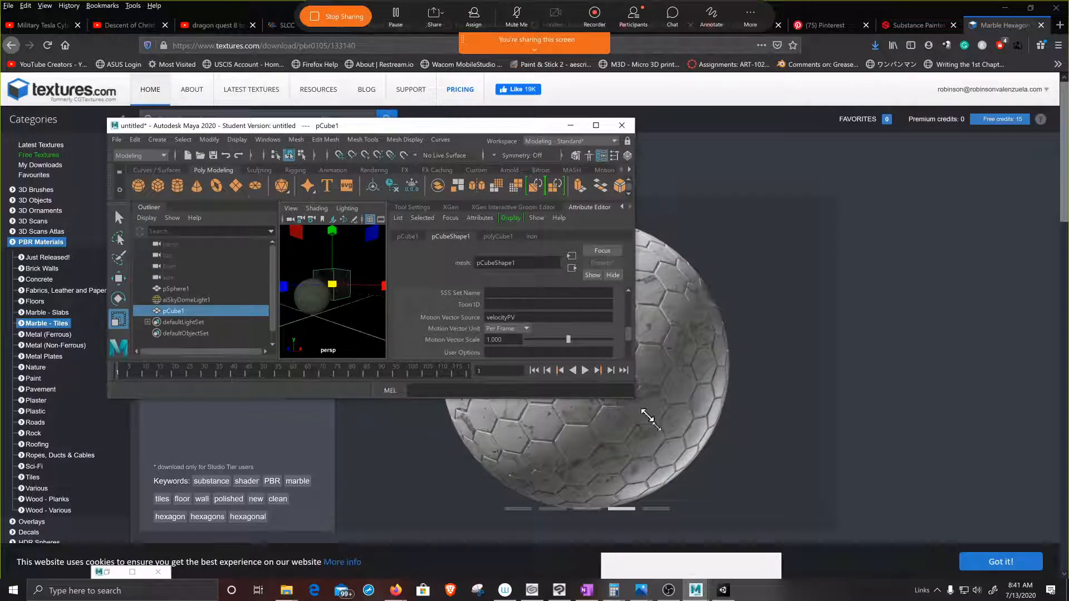
left_click_drag(636, 398, 844, 563)
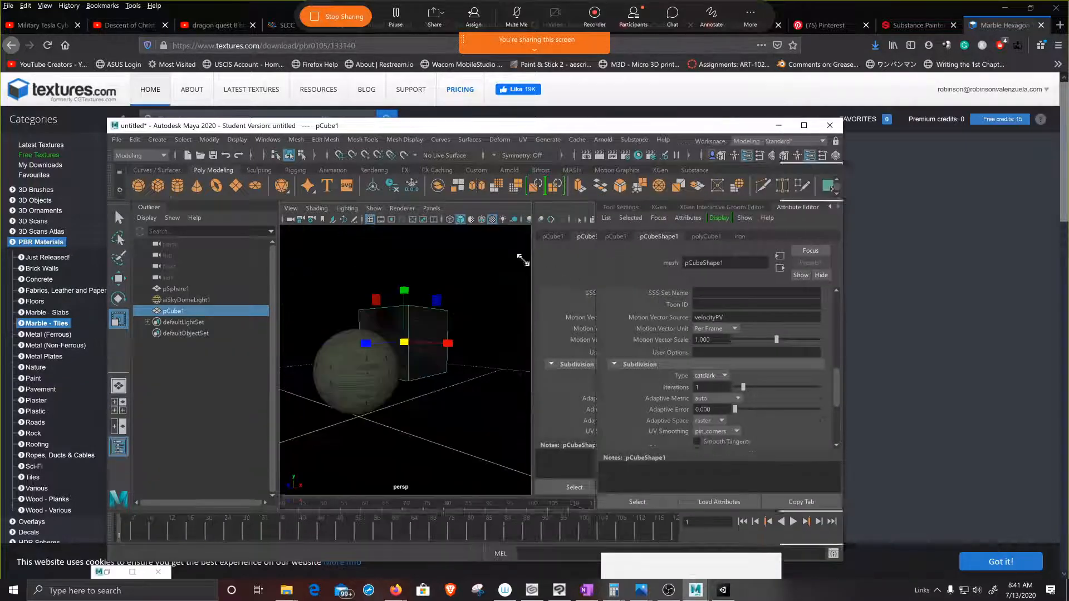
scroll(471, 240, "up", 5)
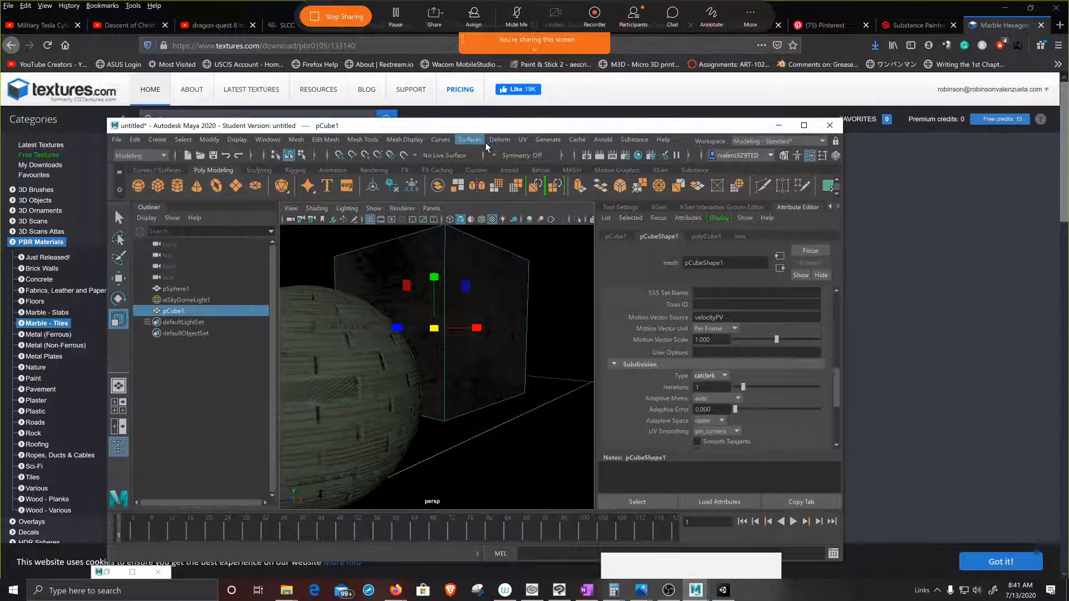
left_click(605, 141)
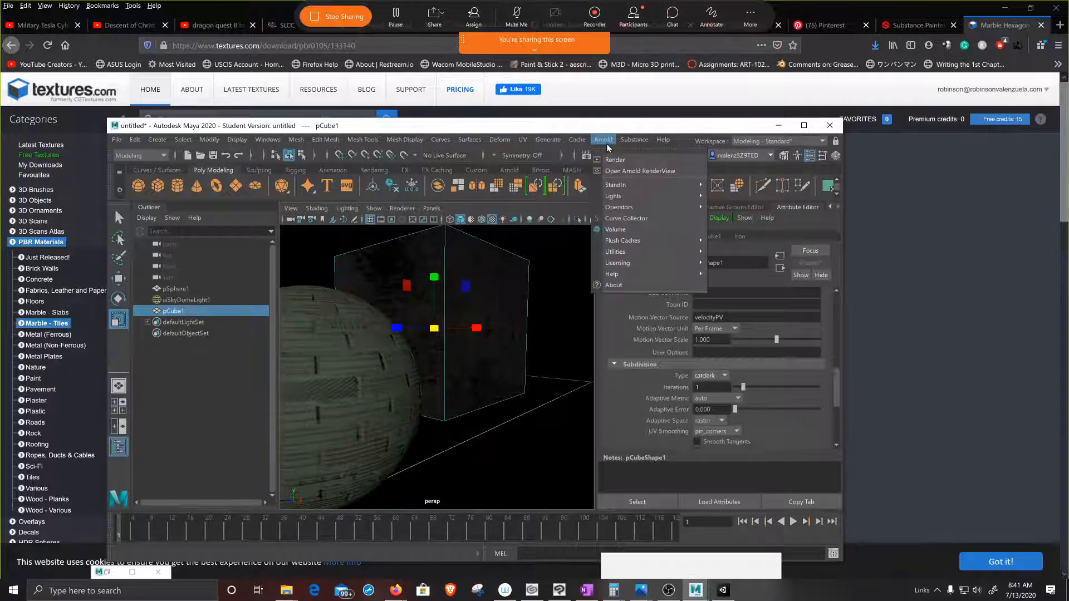
left_click(644, 172)
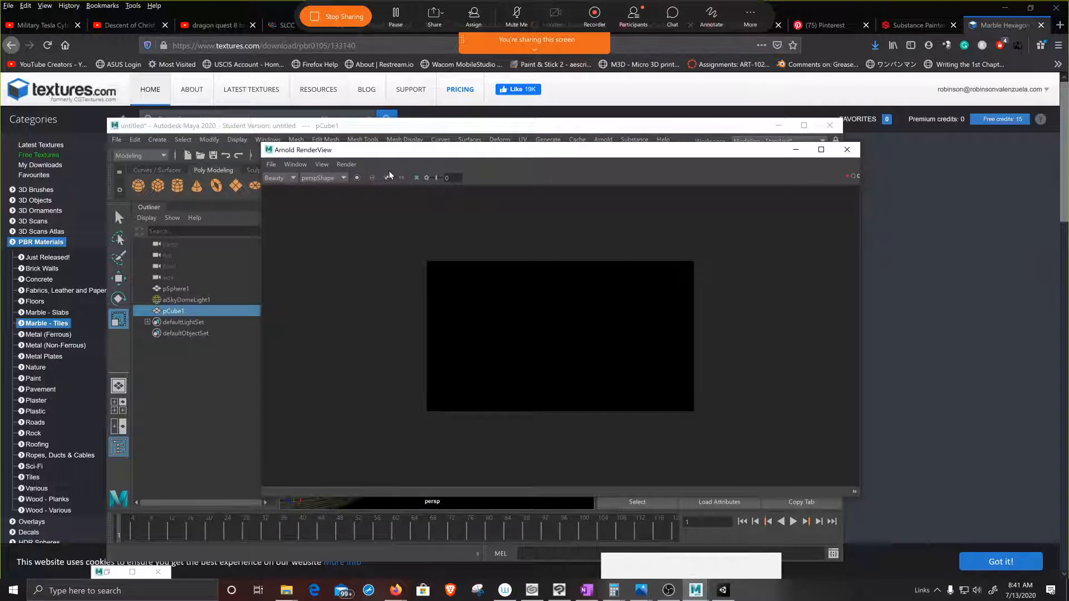
left_click(846, 177)
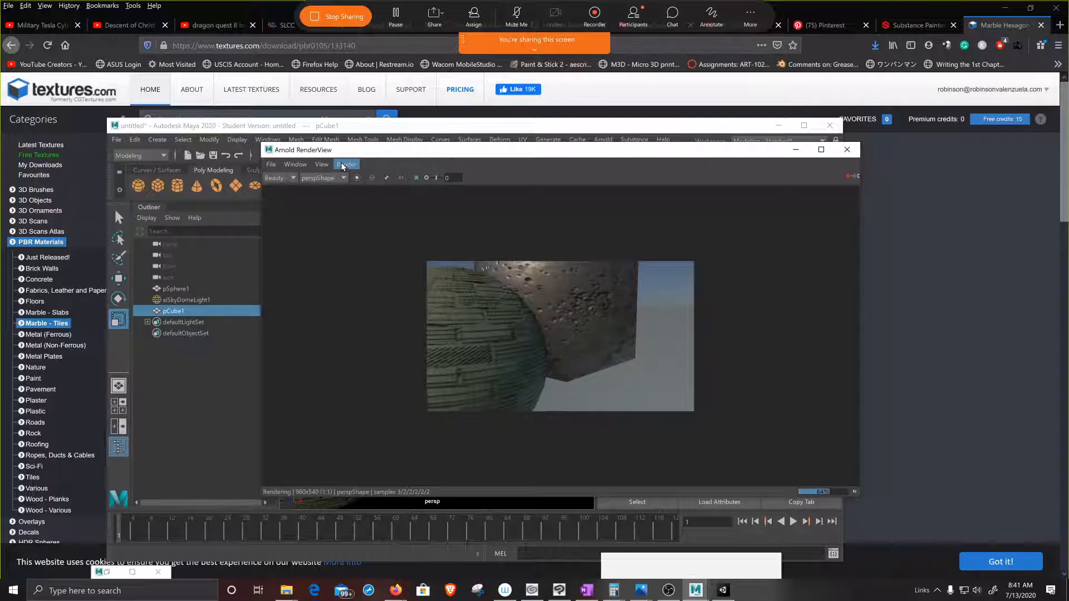
Step: Switch the Arnold render to Wireframe debug shading and maximize the main Maya window behind the render view
left_click(344, 164)
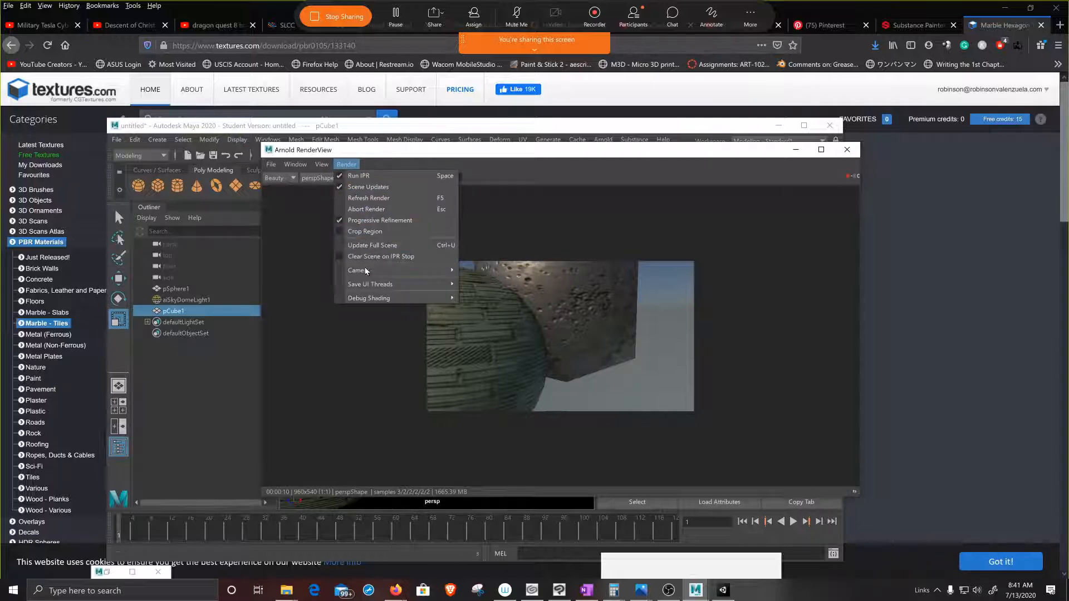
mouse_move(376, 301)
mouse_move(453, 299)
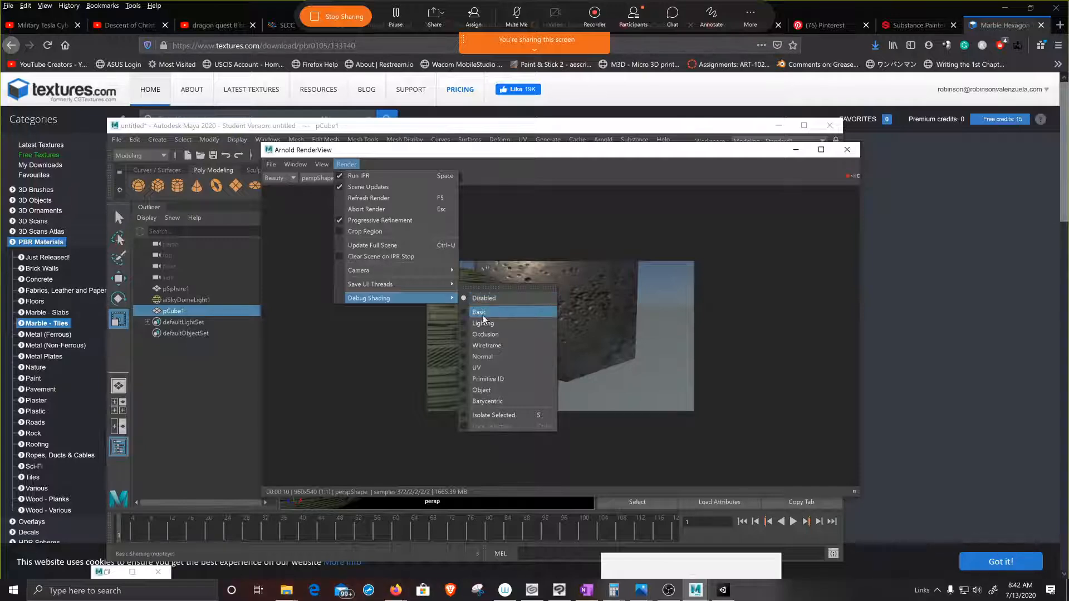
left_click(466, 346)
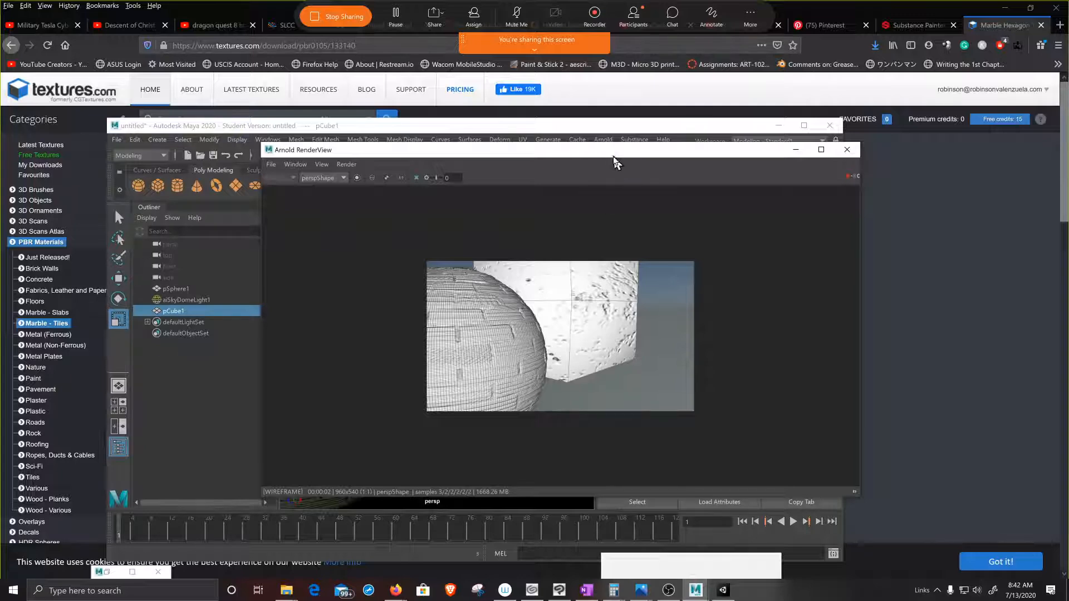
left_click_drag(619, 157, 564, 182)
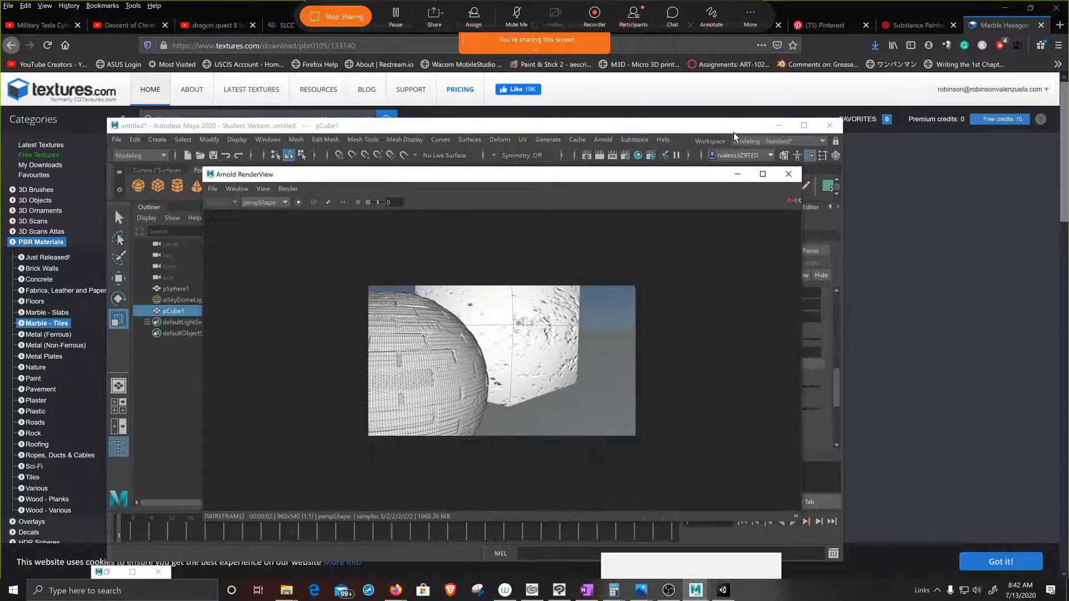
left_click(811, 131)
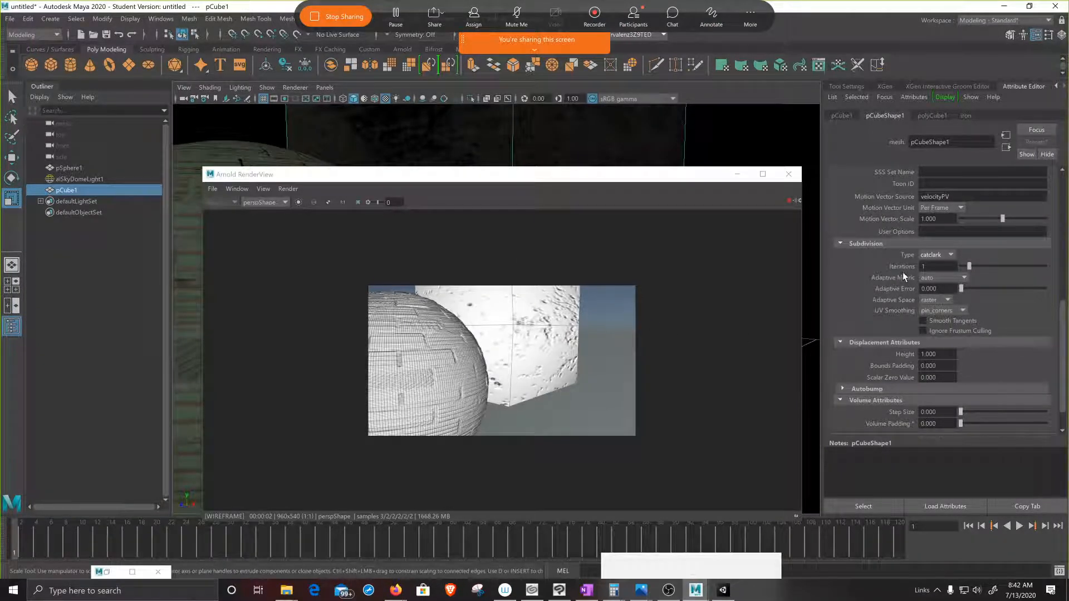
Step: Raise the cube's Arnold subdivision iterations to 5 and finally to 7
scroll(880, 290, "up", 8)
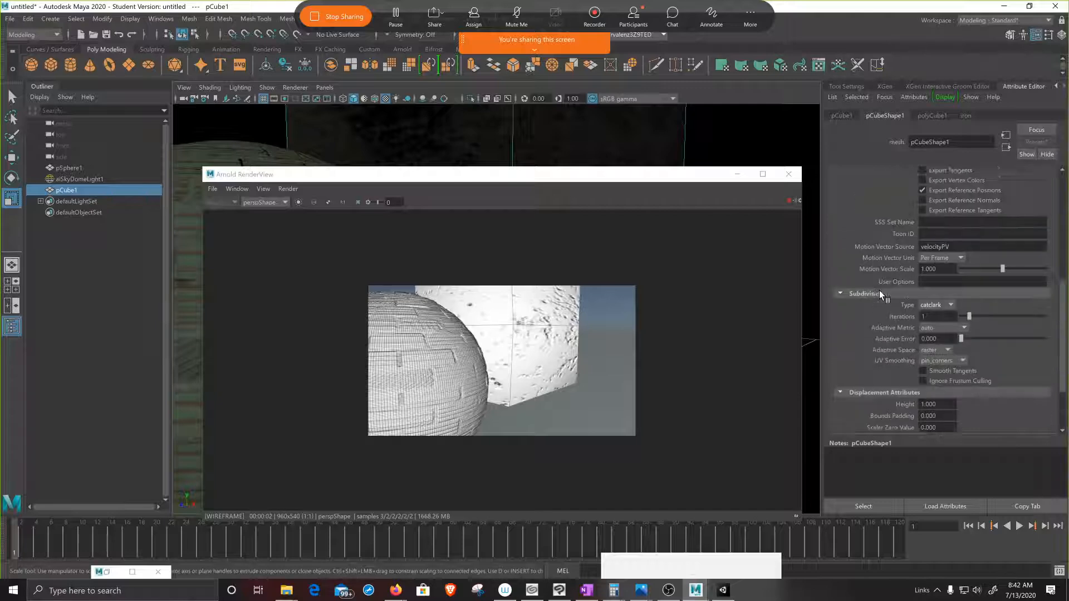
scroll(880, 295, "up", 2)
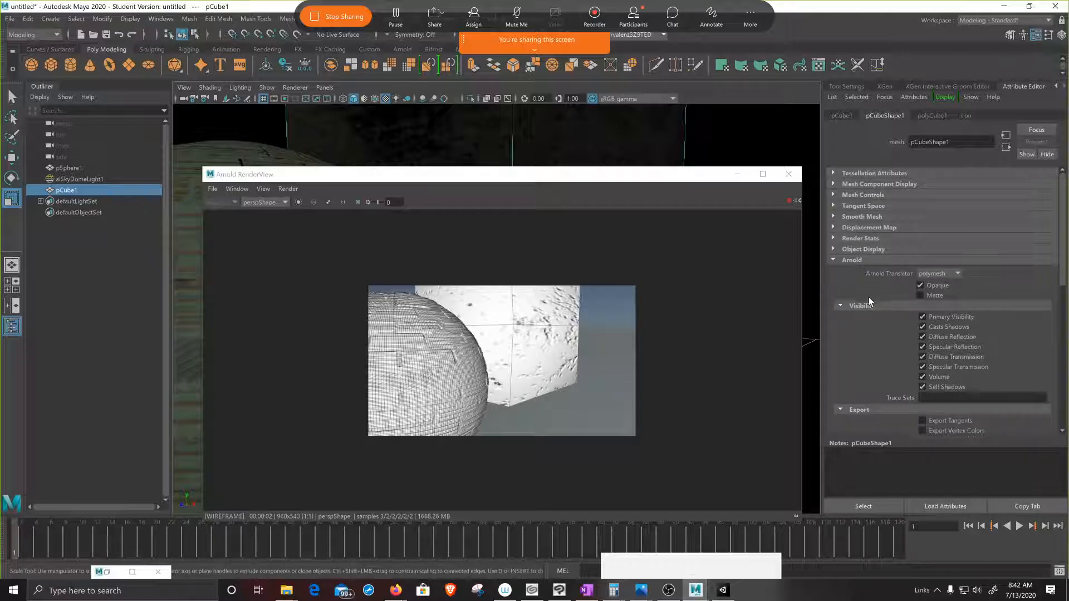
scroll(869, 306, "down", 5)
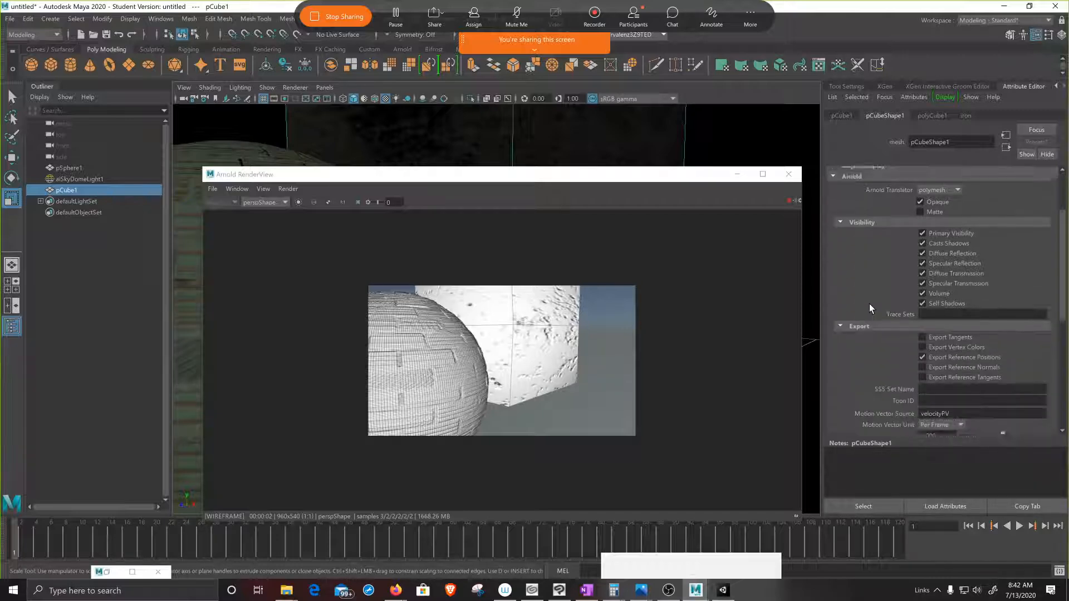
scroll(870, 307, "down", 2)
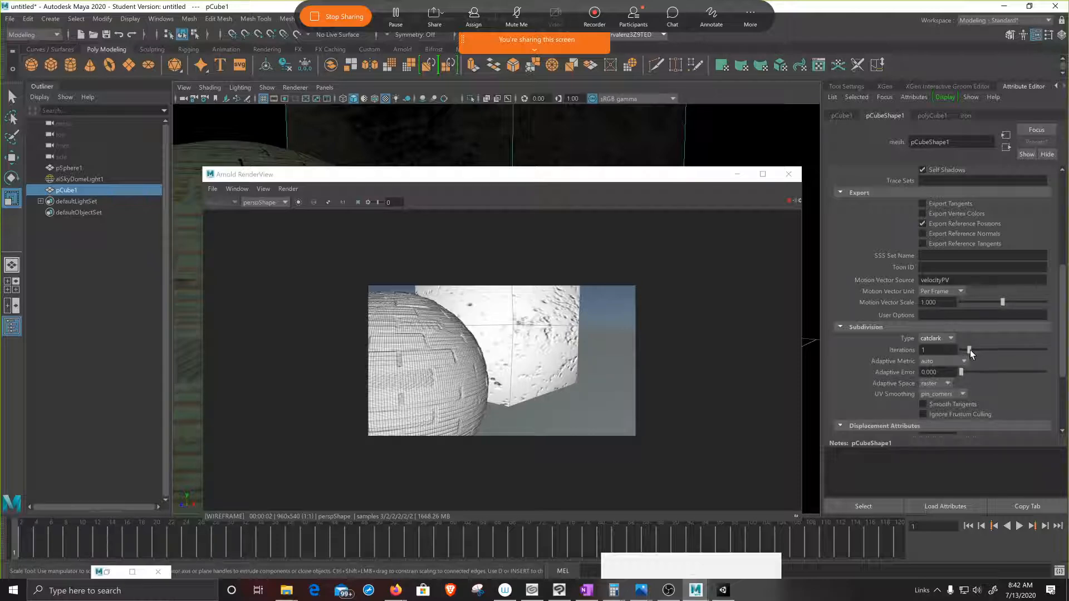
left_click_drag(971, 350, 1004, 349)
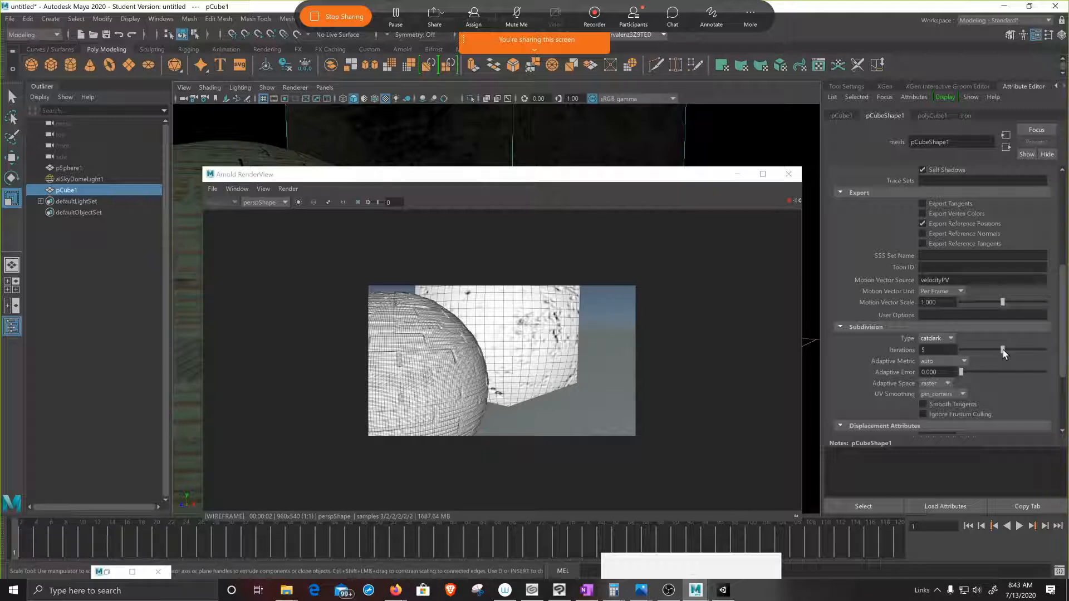
left_click(1013, 349)
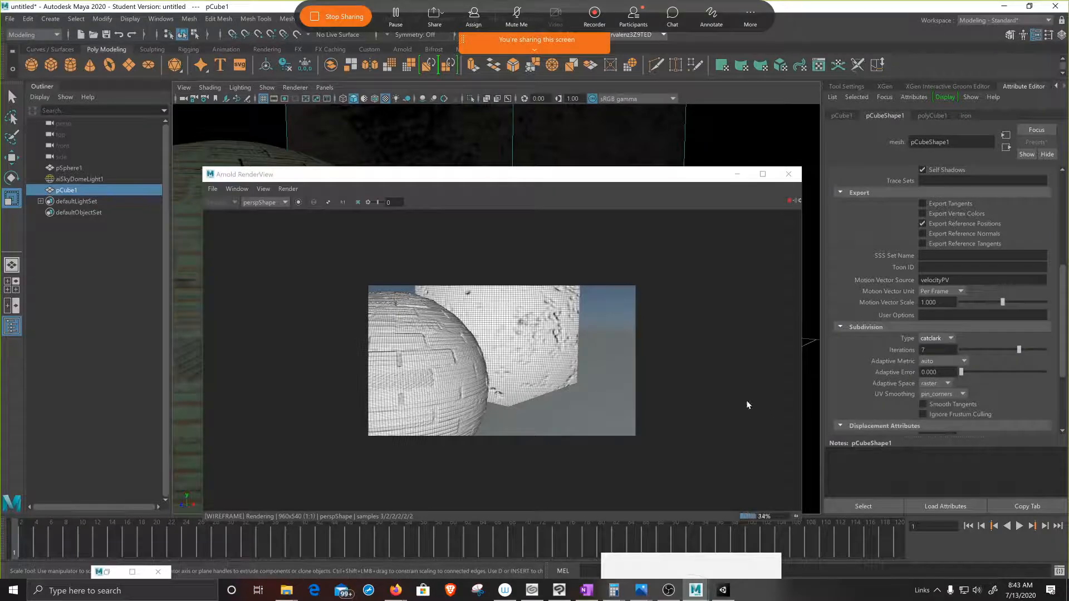
scroll(903, 373, "down", 3)
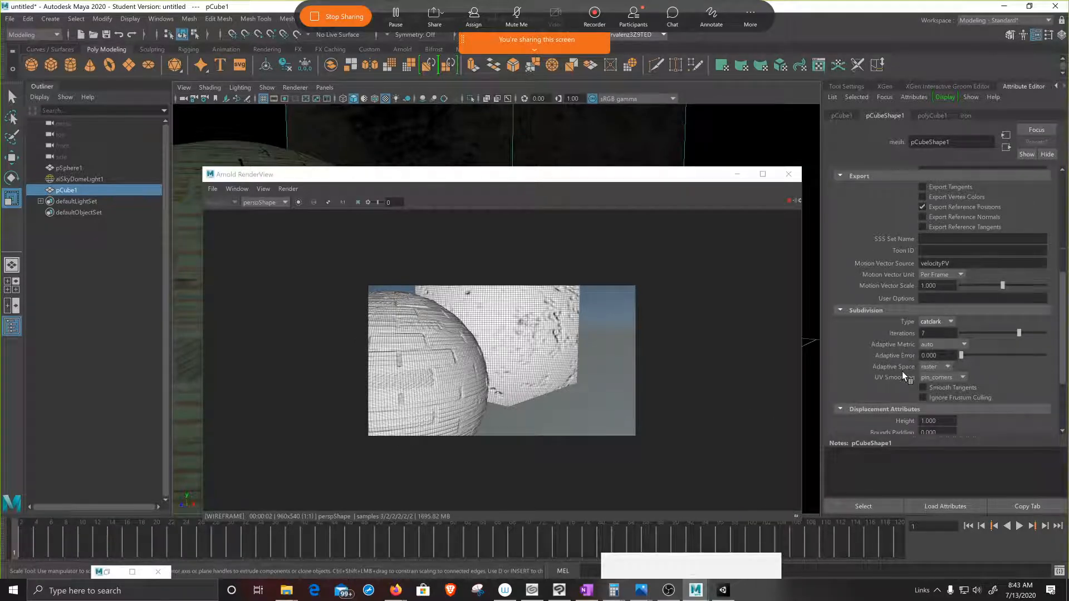
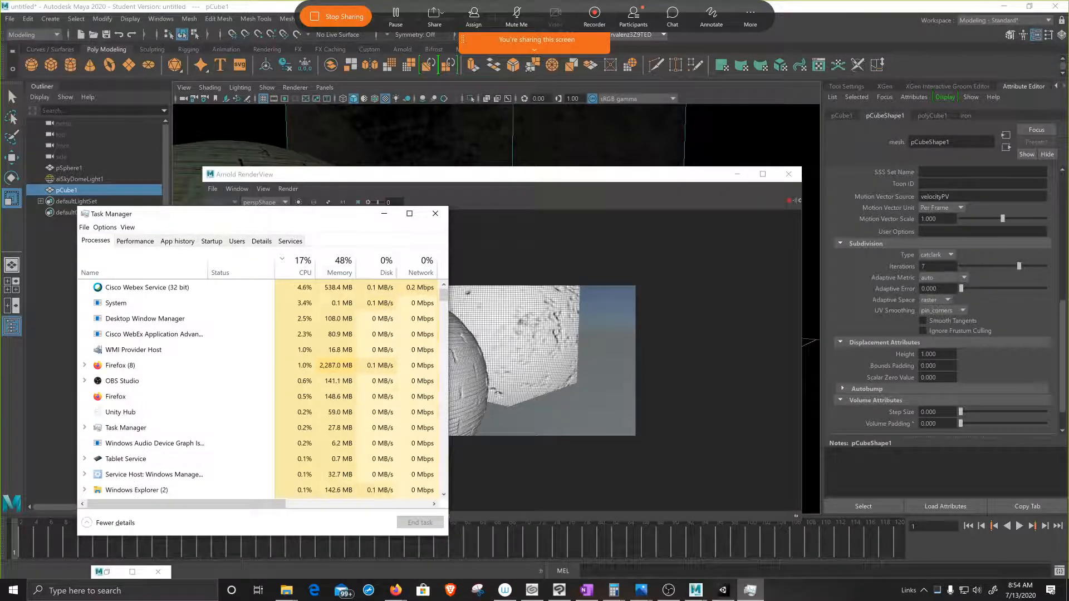
Step: Examine the CPU, memory, GPU and power usage of the running processes in Task Manager, including the individual processes in the Firefox group
left_click(148, 288)
left_click(147, 303)
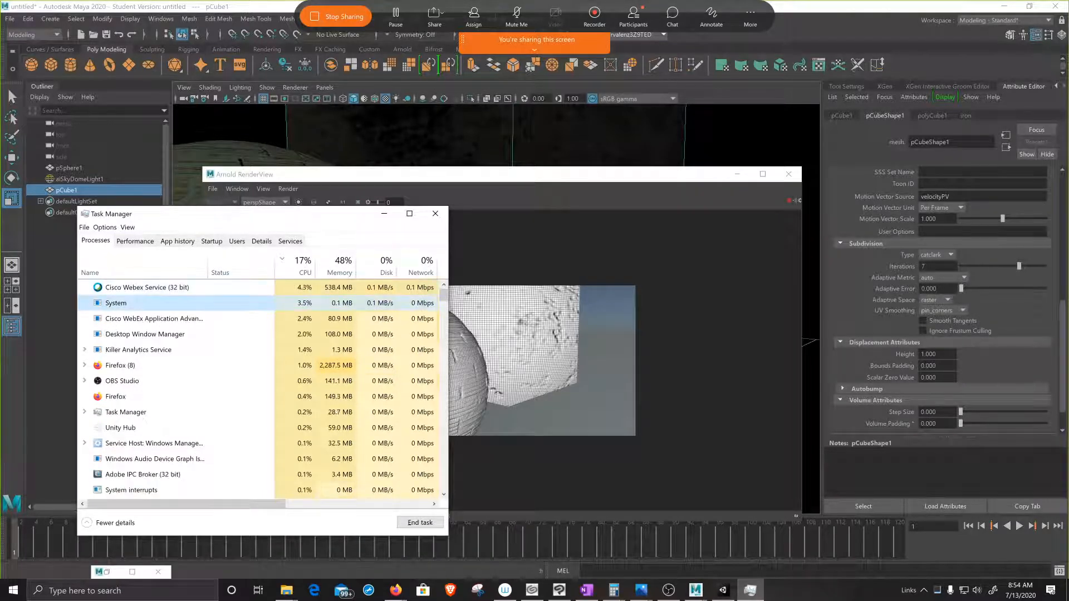
left_click(147, 288)
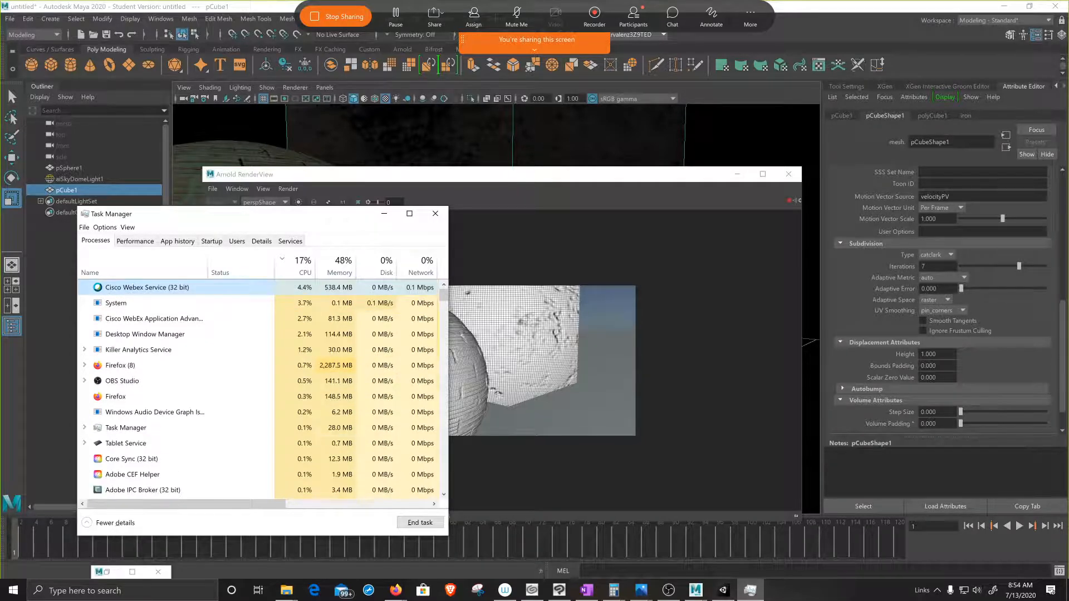
left_click(116, 303)
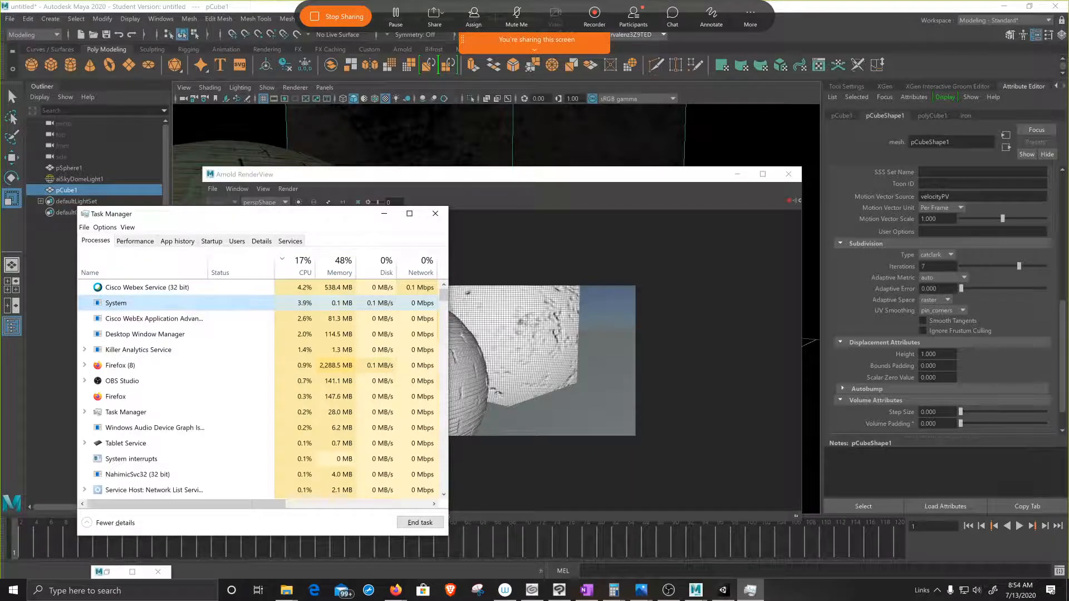
left_click(154, 319)
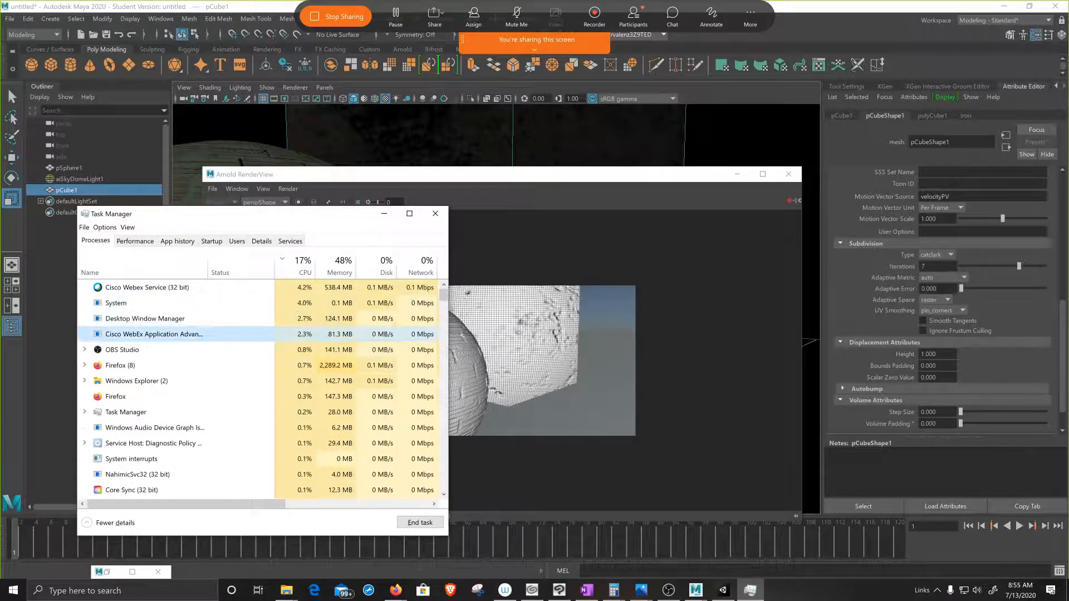
left_click(122, 350)
left_click(121, 365)
left_click(84, 381)
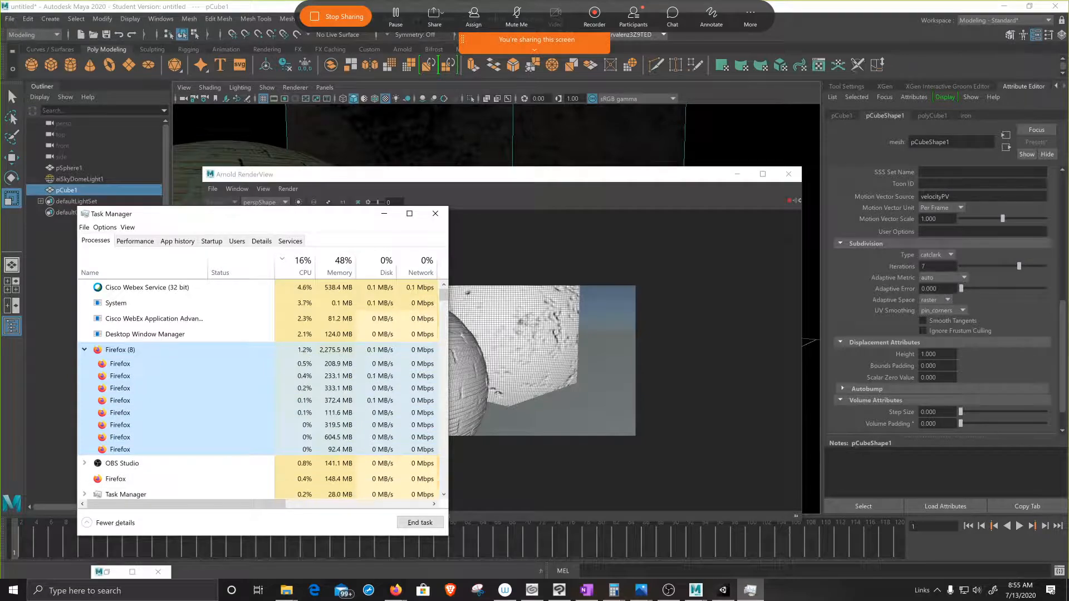
left_click(144, 334)
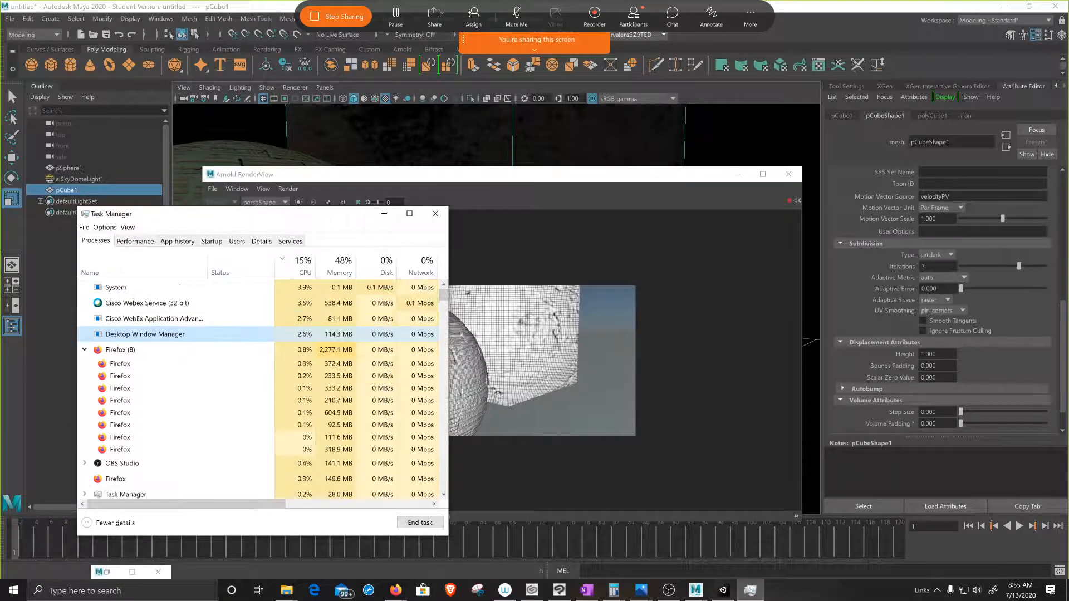
left_click(147, 303)
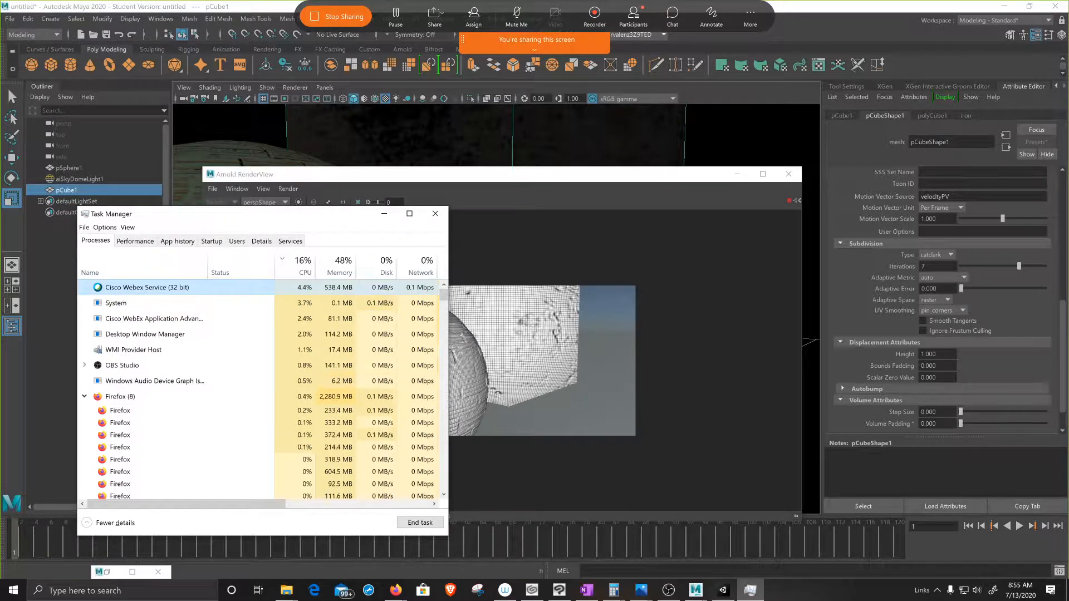
left_click_drag(186, 504, 331, 504)
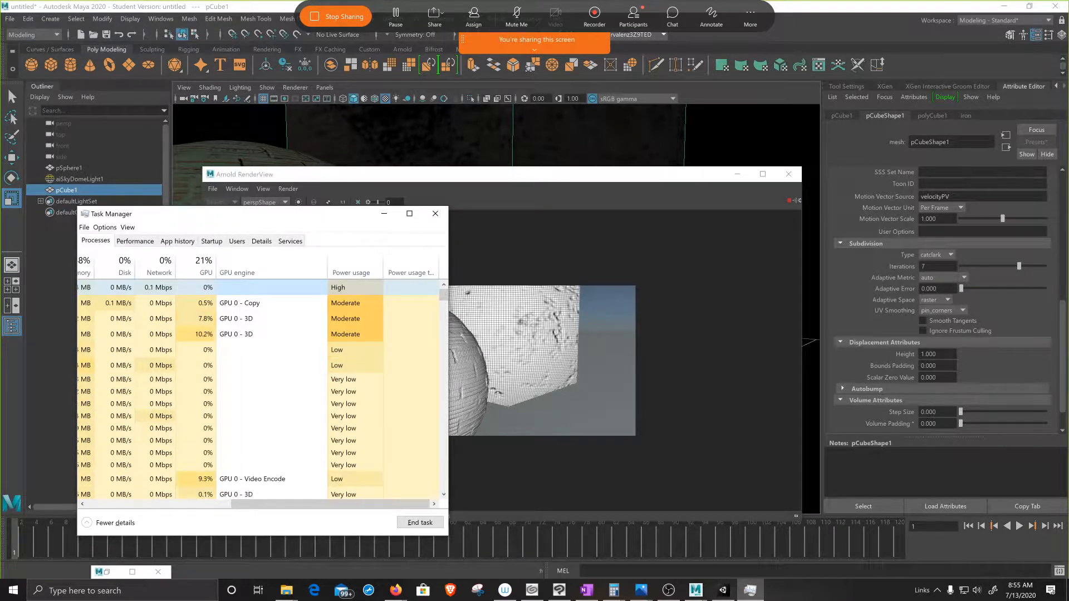
left_click_drag(330, 504, 186, 504)
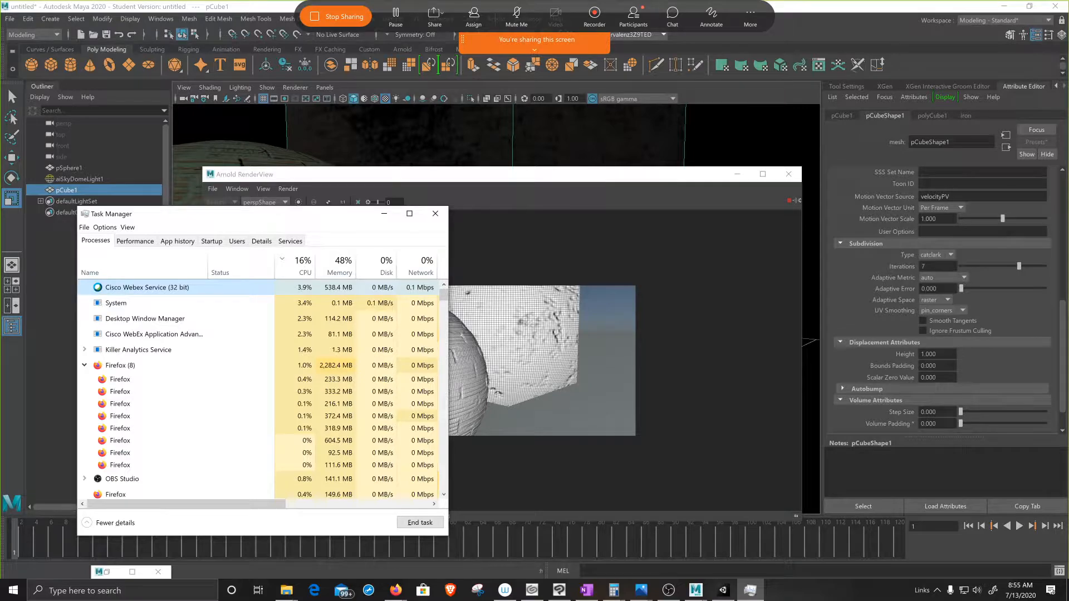